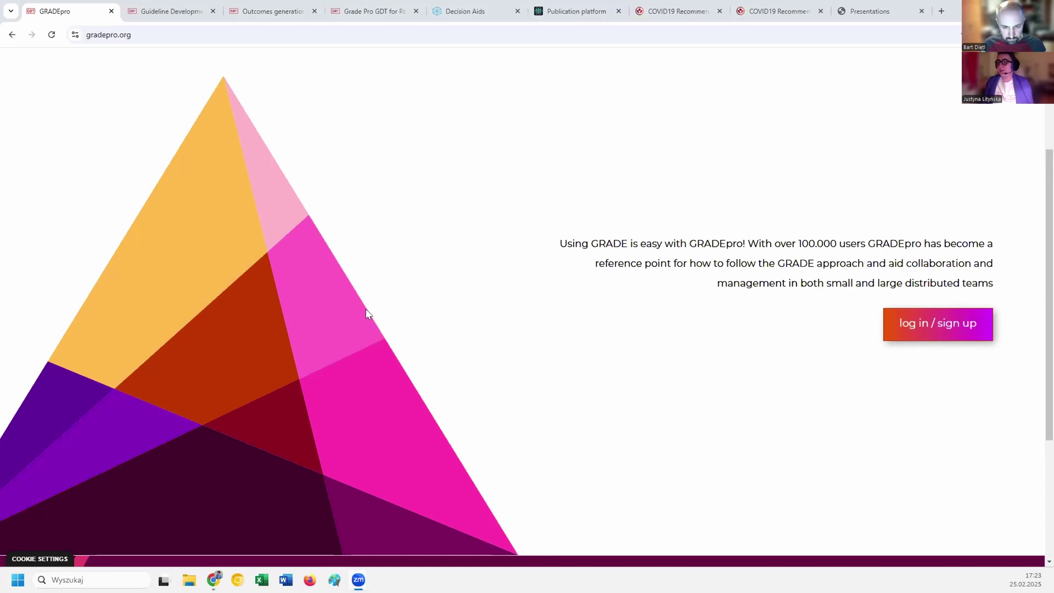
Open the Therapies in Adults with Type 2 Diabetes project from the GRADEpro Demo project list.
scroll(367, 311, "up", 1)
scroll(371, 314, "down", 1)
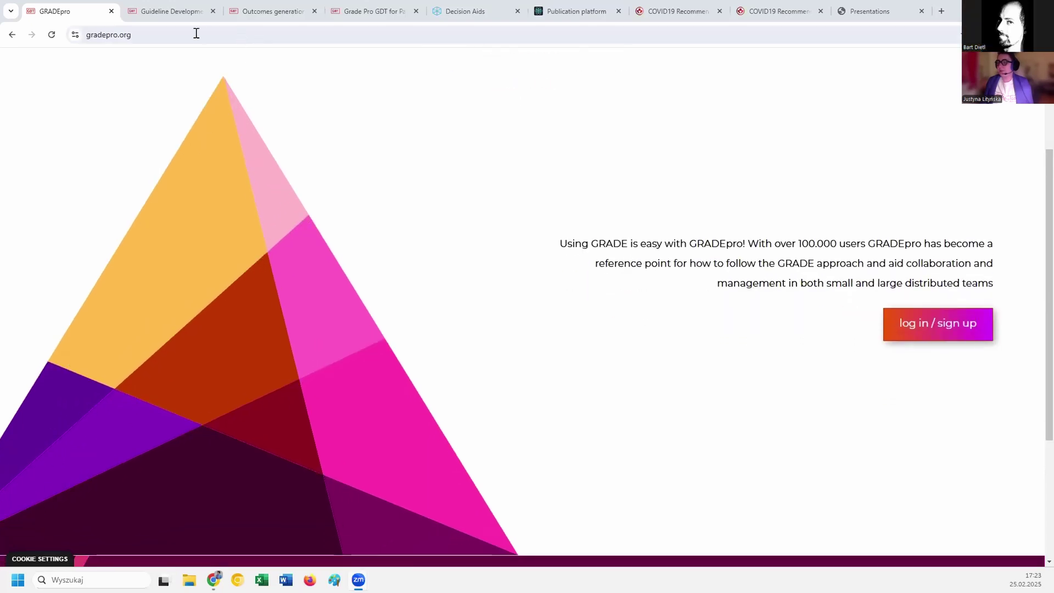
left_click(172, 13)
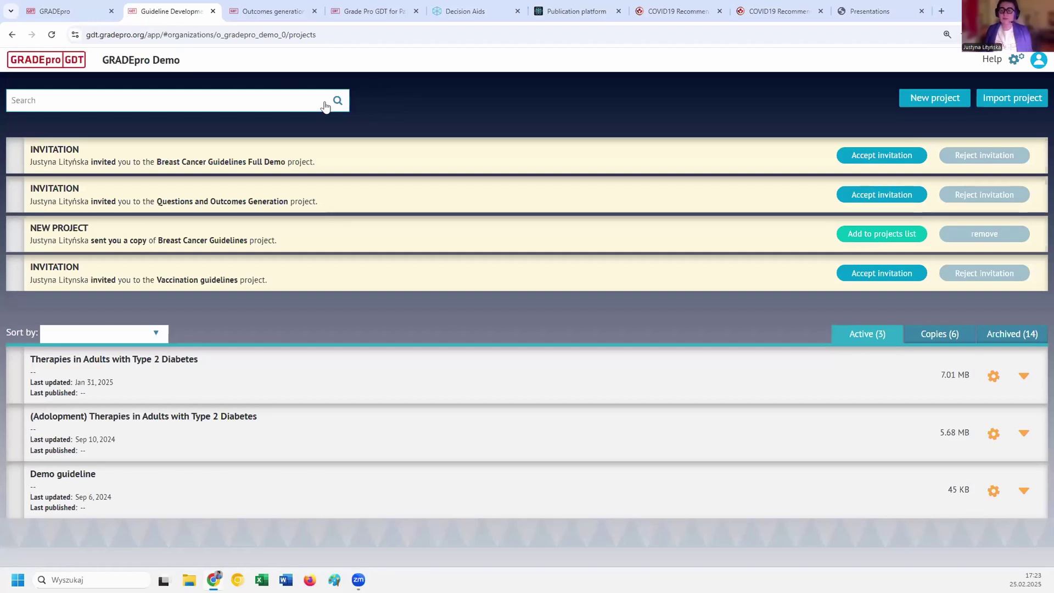
left_click(114, 369)
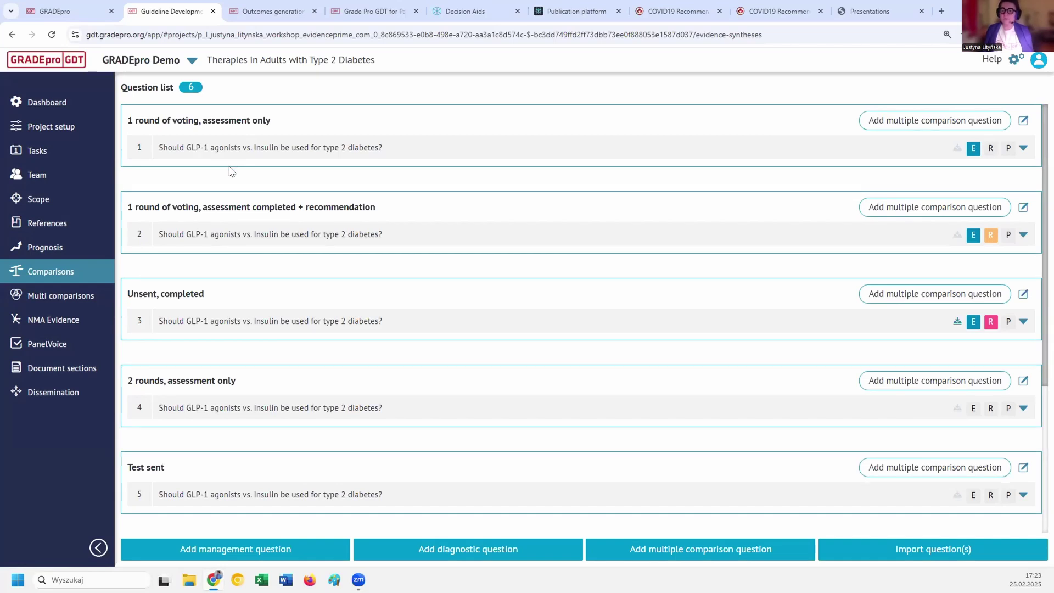
Show the project's team member list and its conflict of interest forms overview.
left_click(52, 174)
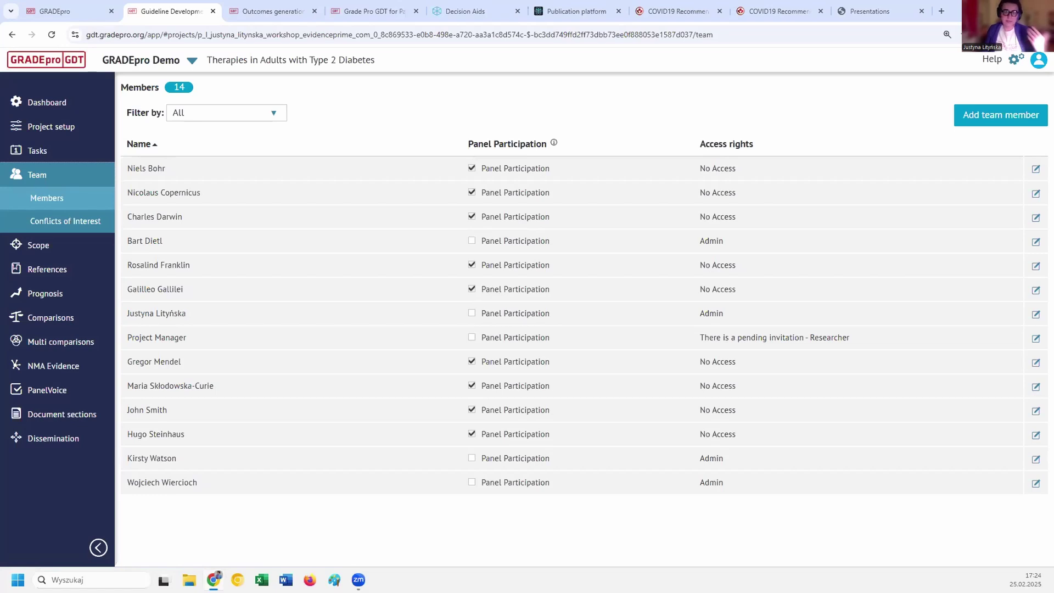
left_click(57, 221)
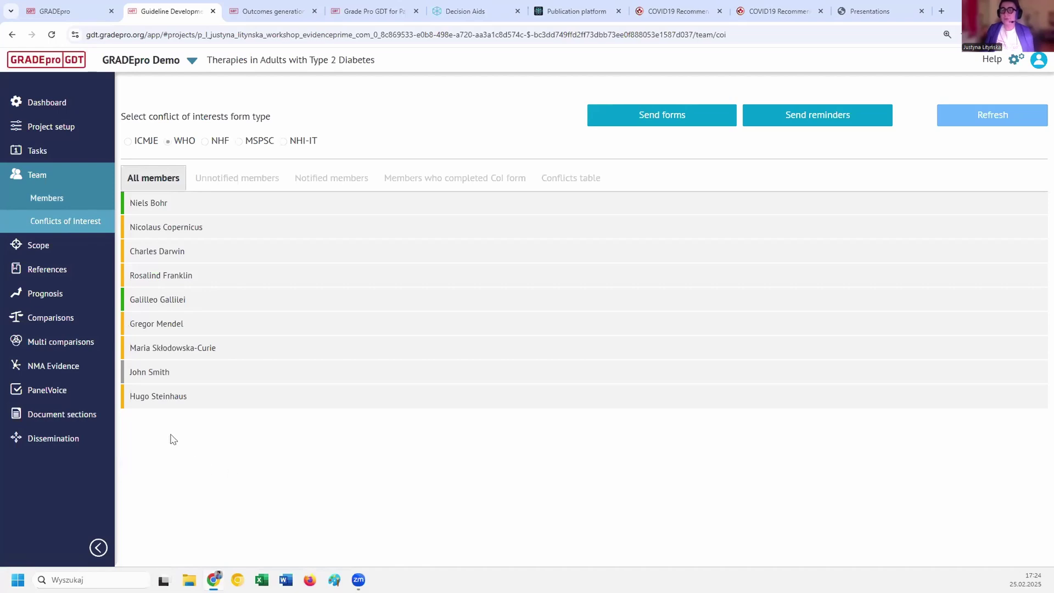
Open the project's general scope and examine the outcome importance rating form of the Breast Cancer Guidelines Full Demo.
left_click(65, 253)
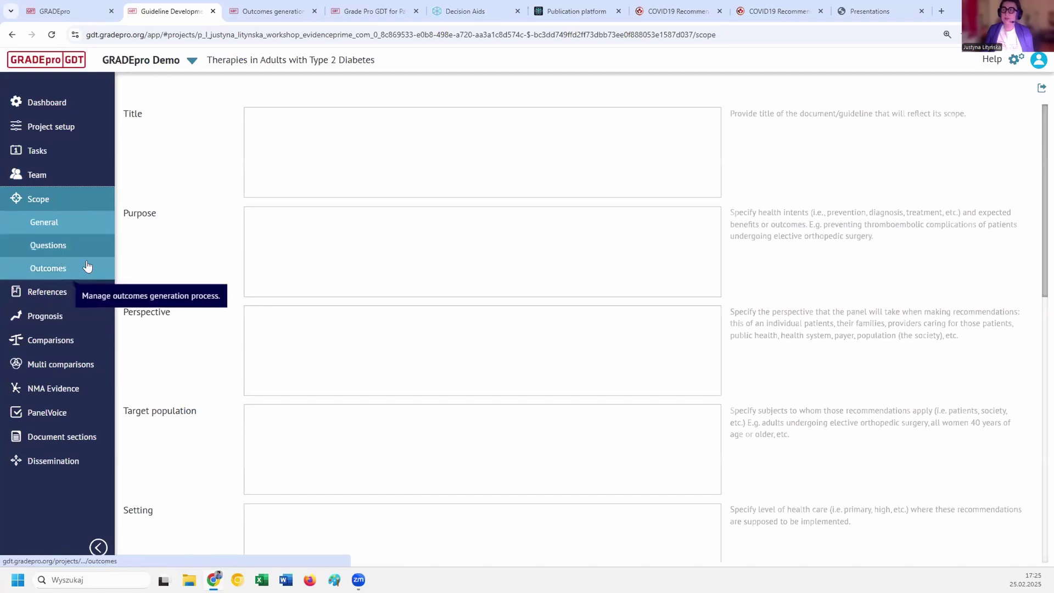
left_click(250, 11)
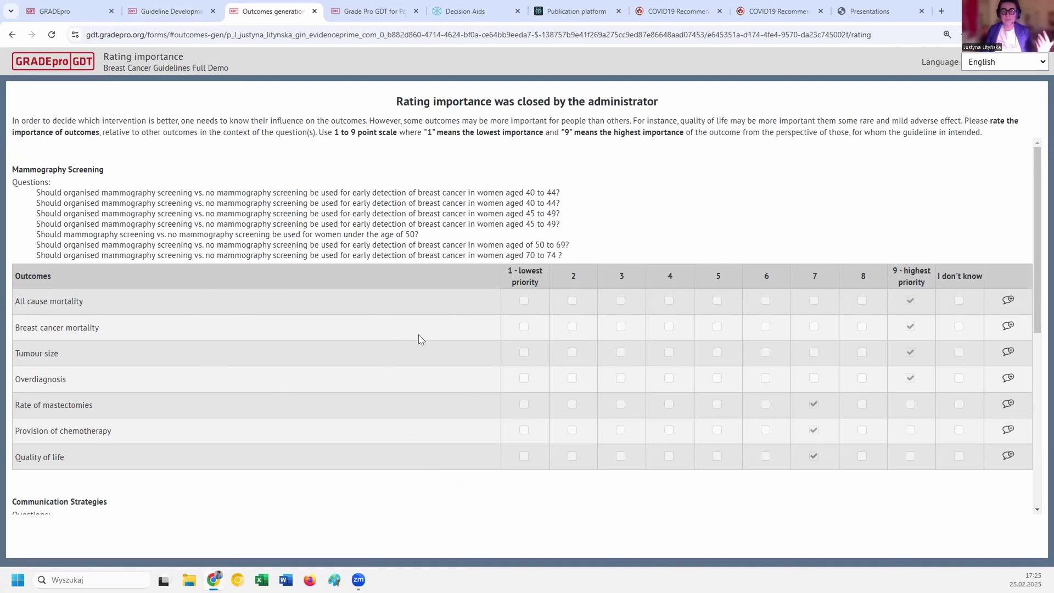
scroll(413, 391, "down", 2)
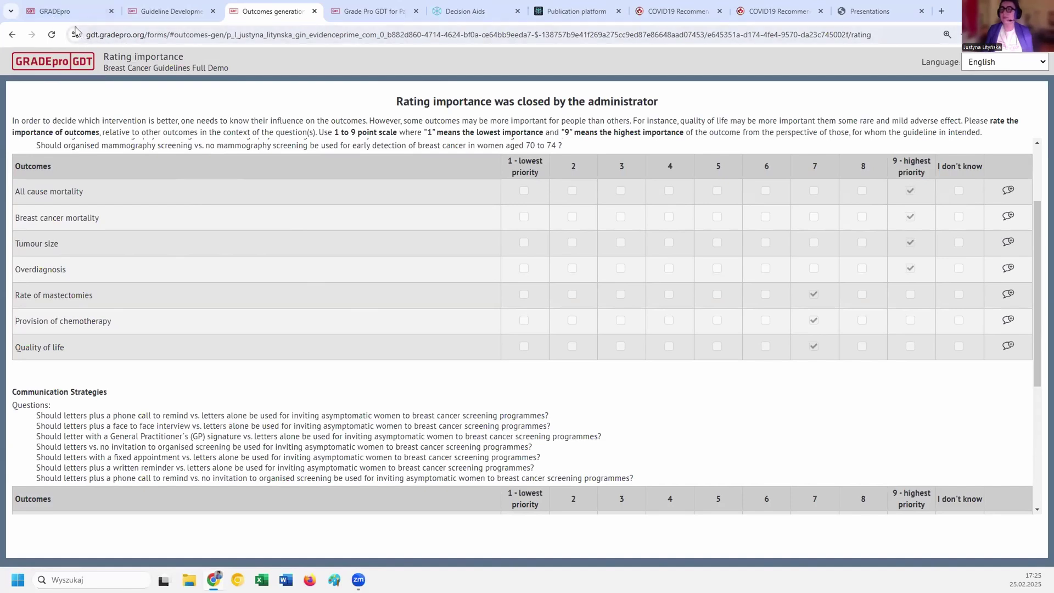
View the diabetes project's references list and open the evidence table of the GLP-1 agonists vs. Insulin question in the "Unsent, completed" group.
left_click(182, 15)
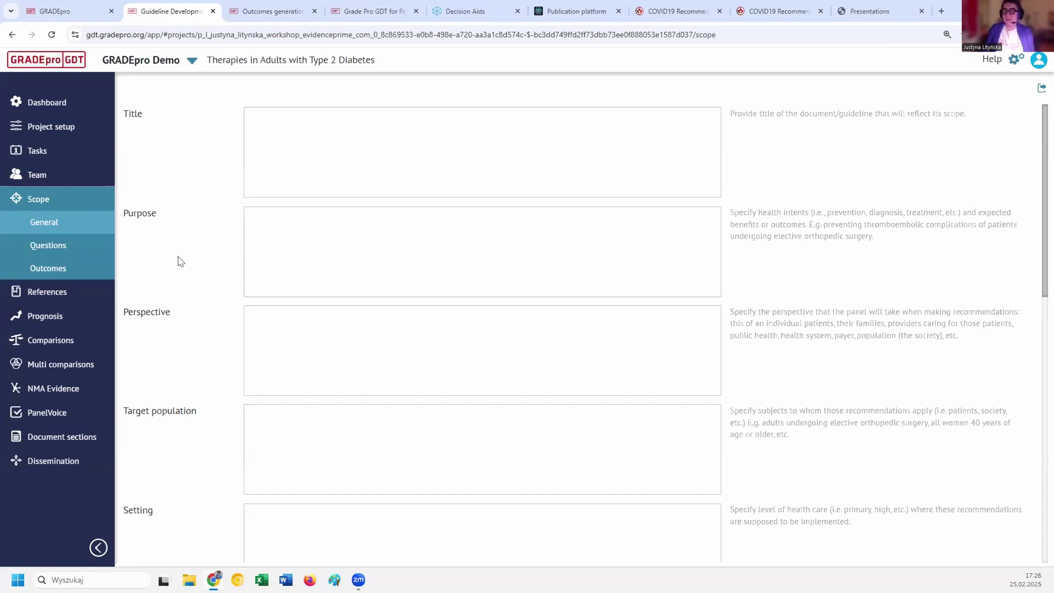
left_click(87, 294)
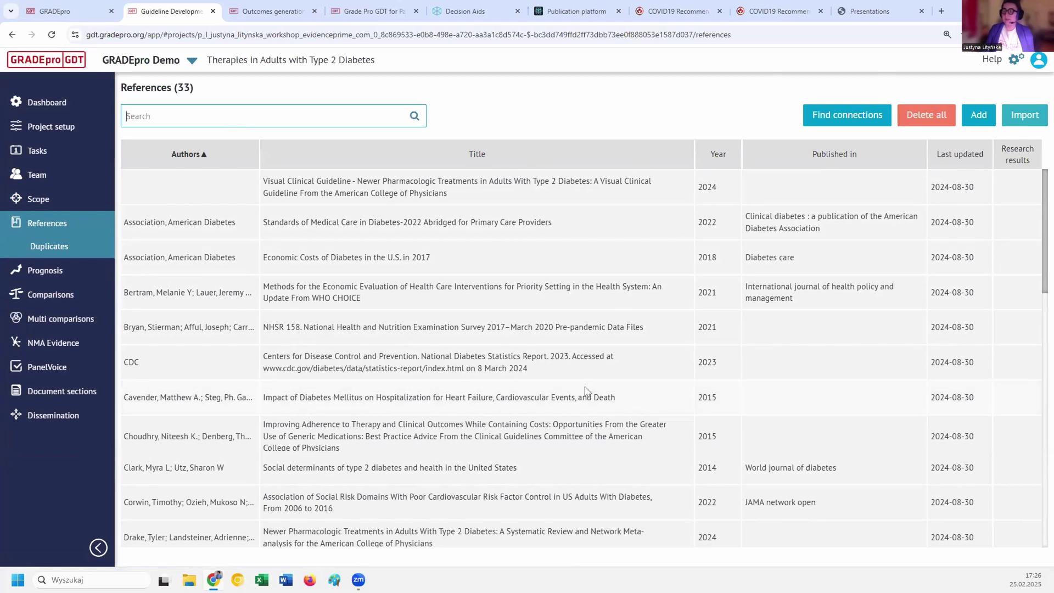
left_click(45, 296)
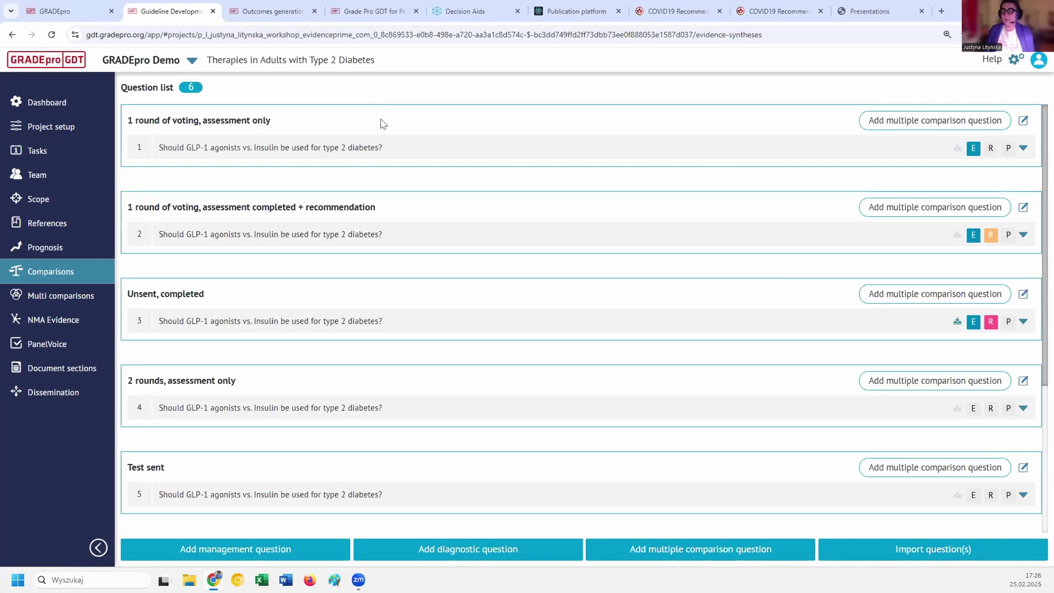
left_click(237, 324)
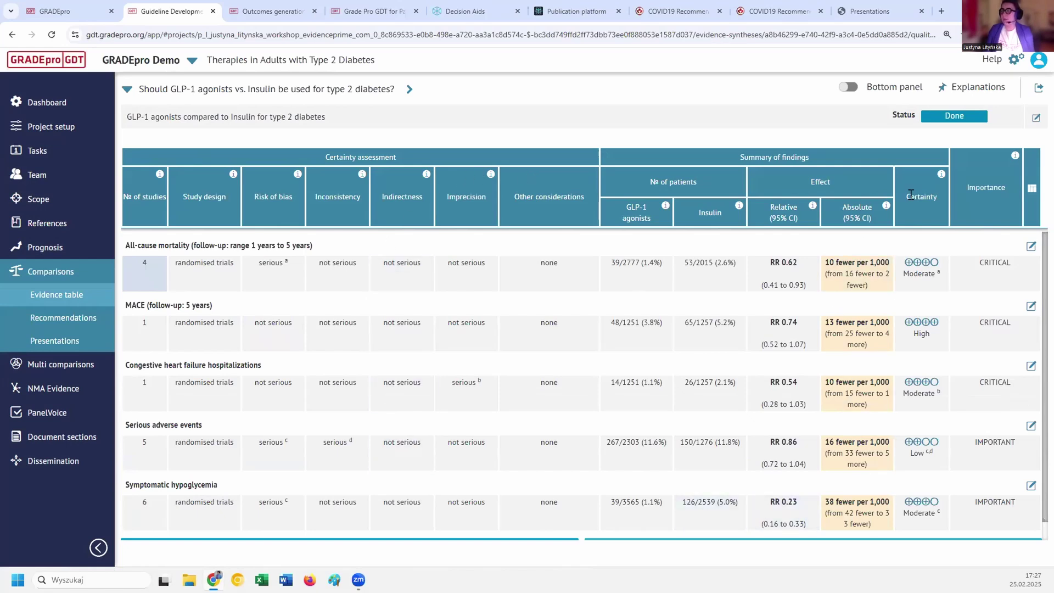
Preview the evidence as a Summary of Findings table and return to the GRADE evidence profile.
left_click(1033, 195)
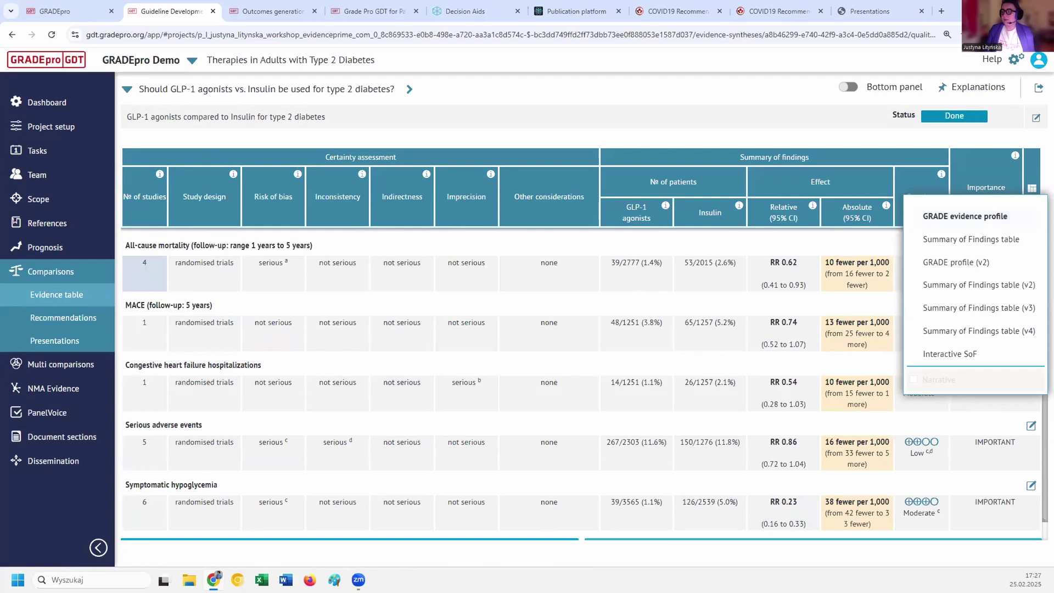
left_click(1031, 241)
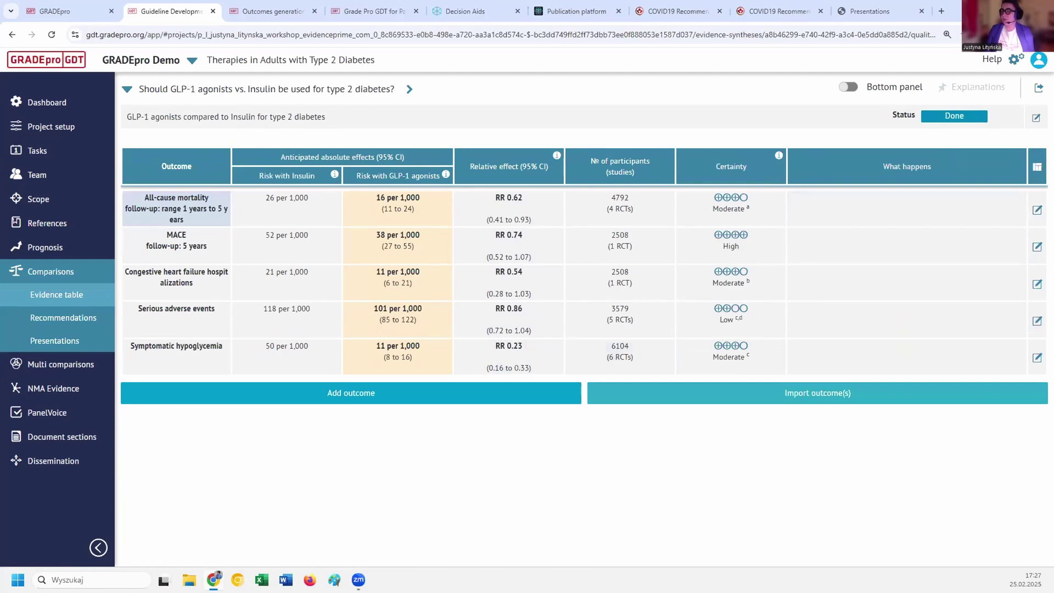
left_click(1037, 167)
left_click(1025, 192)
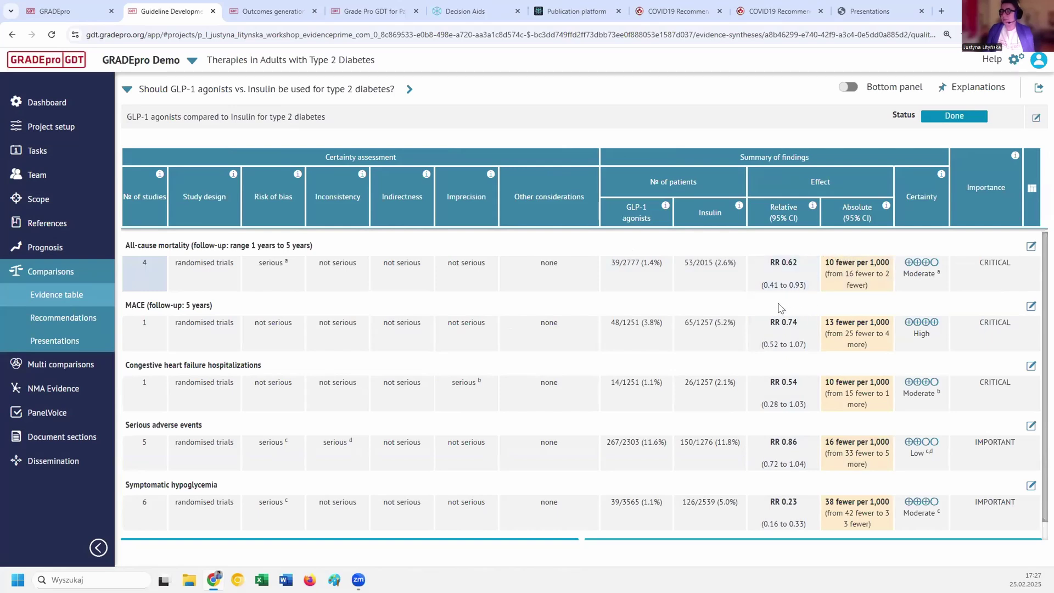
Examine the outcomes in the evidence profile, including the risk of bias rating options for all-cause mortality.
scroll(779, 309, "down", 1)
scroll(780, 309, "up", 1)
scroll(776, 361, "down", 1)
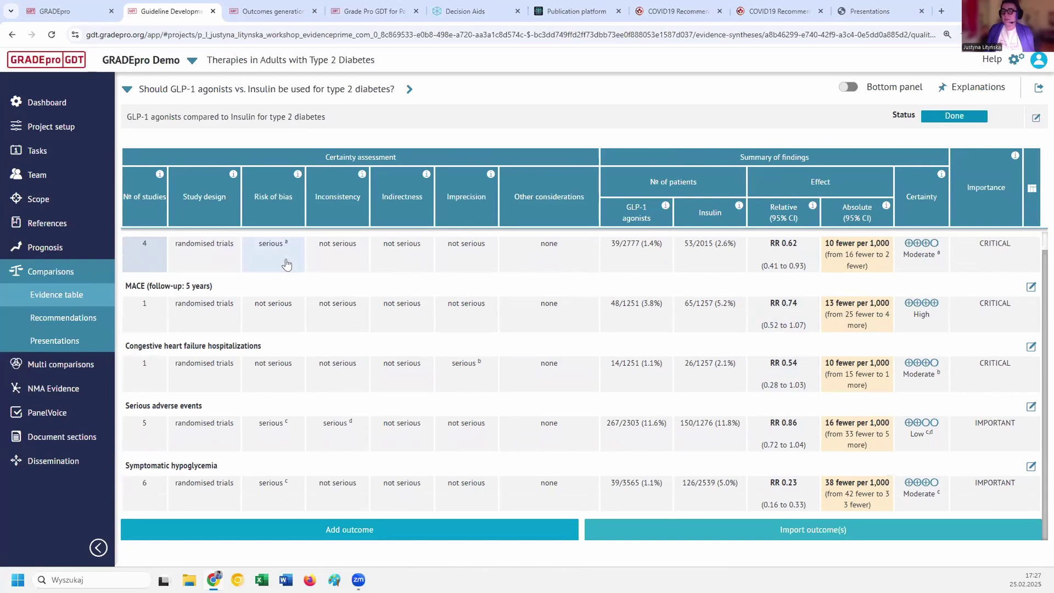
scroll(353, 431, "up", 1)
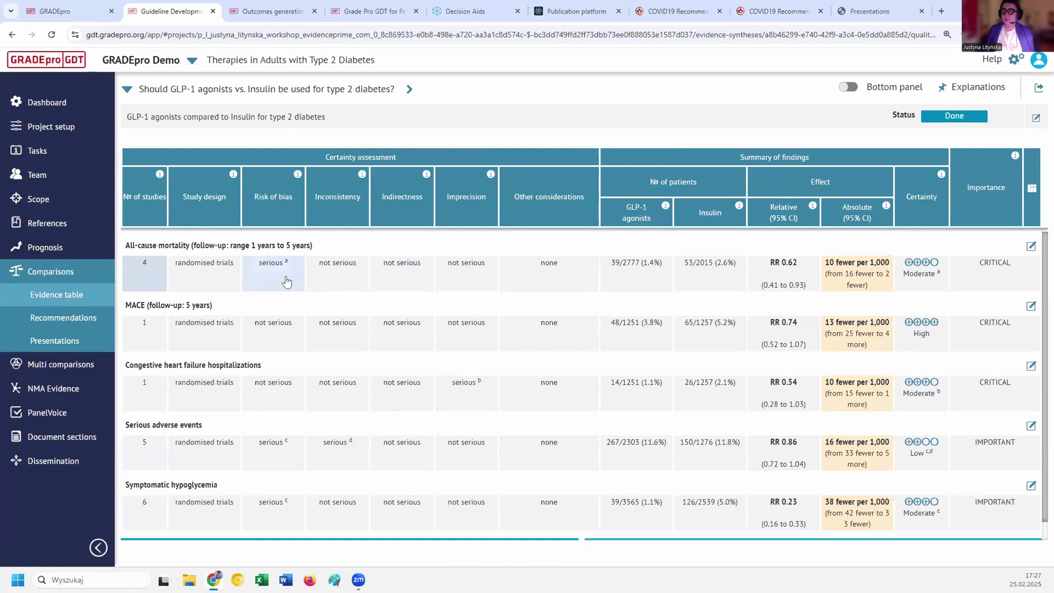
left_click(286, 281)
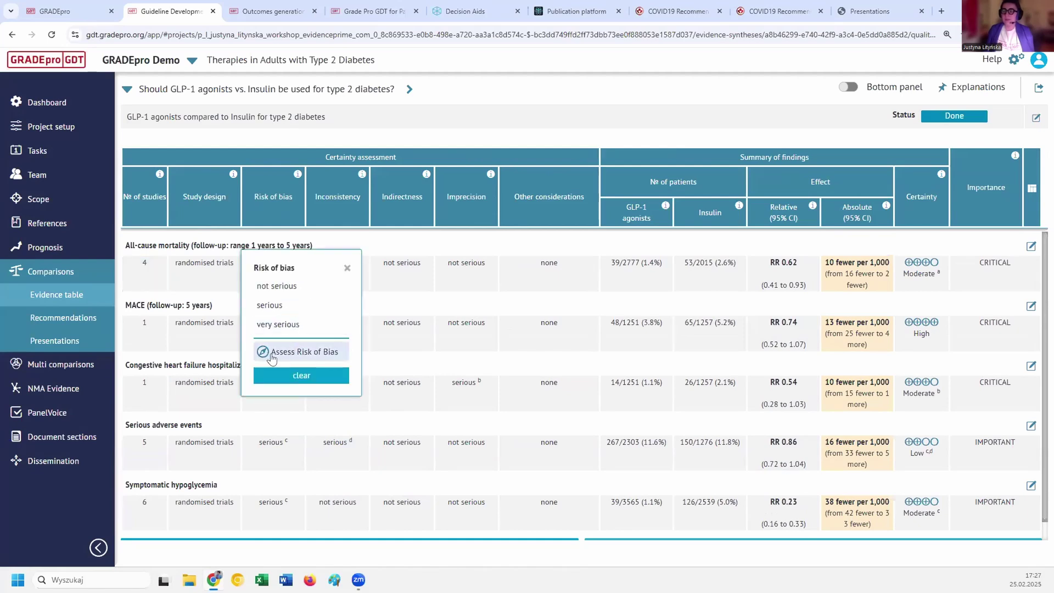
left_click(347, 270)
scroll(416, 290, "down", 1)
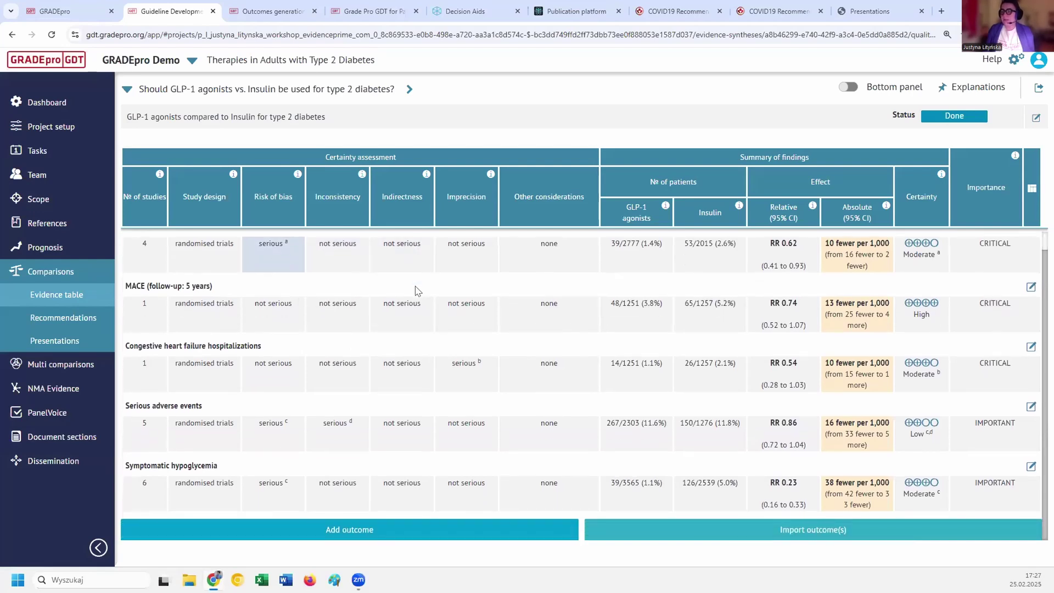
scroll(415, 290, "up", 1)
scroll(416, 290, "down", 1)
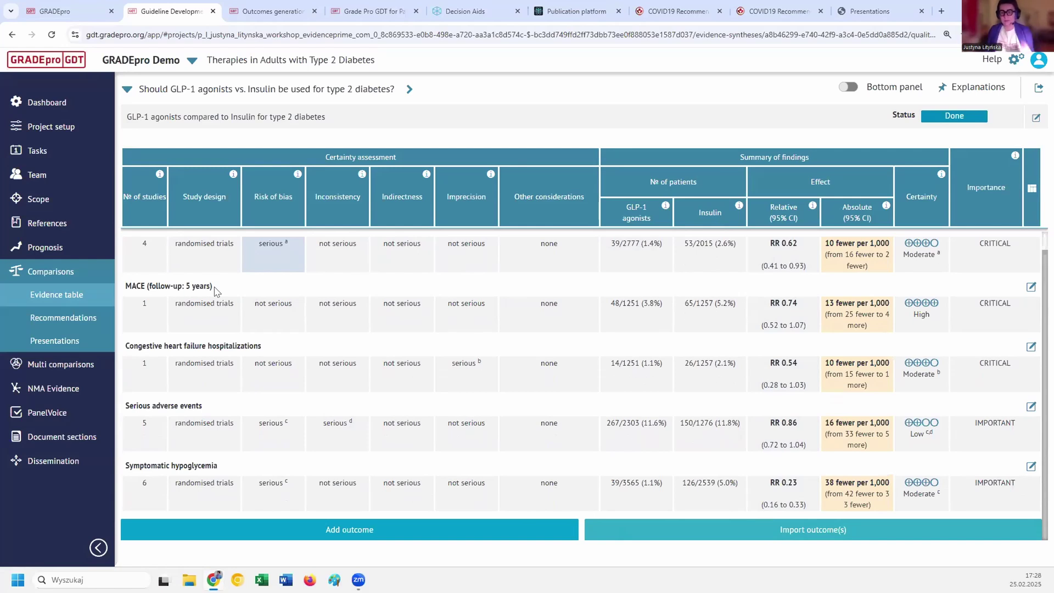
Open the question's recommendations and look through the assessment criteria from Problem to Feasibility.
left_click(83, 323)
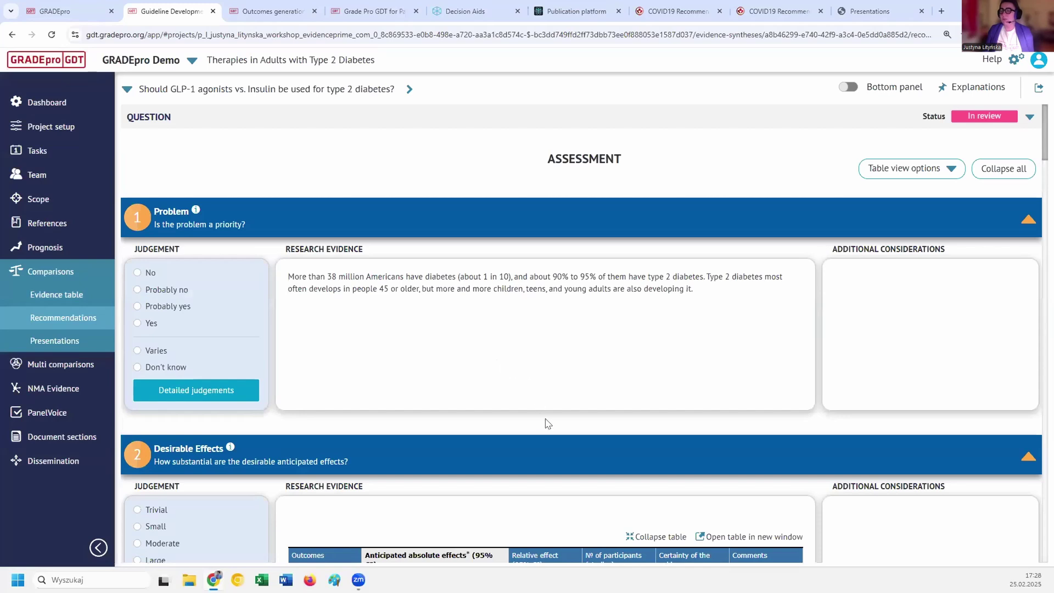
scroll(548, 423, "down", 2)
scroll(637, 299, "up", 2)
scroll(414, 467, "down", 2)
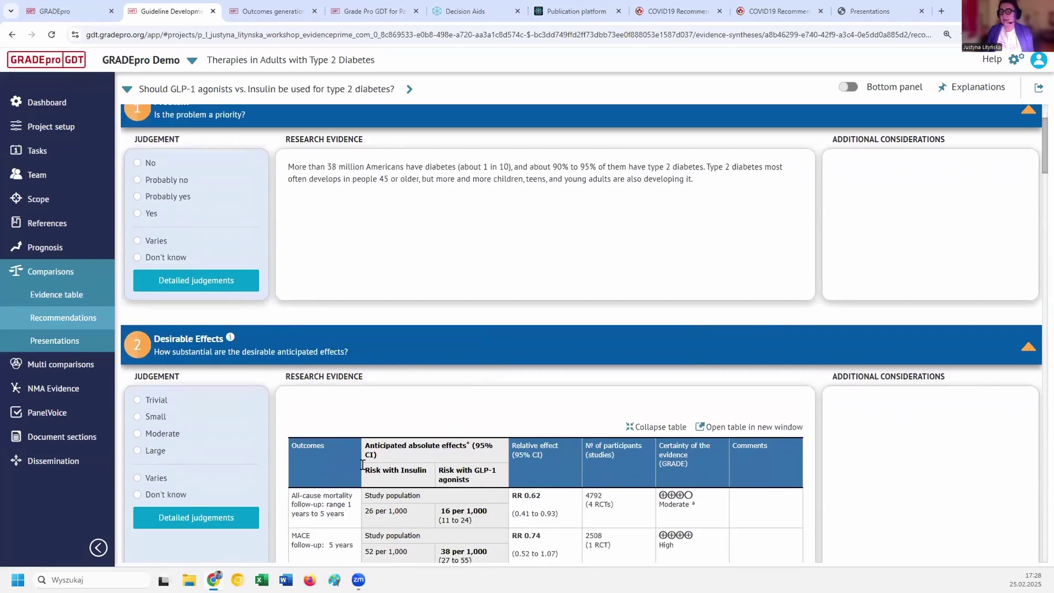
scroll(362, 465, "down", 1)
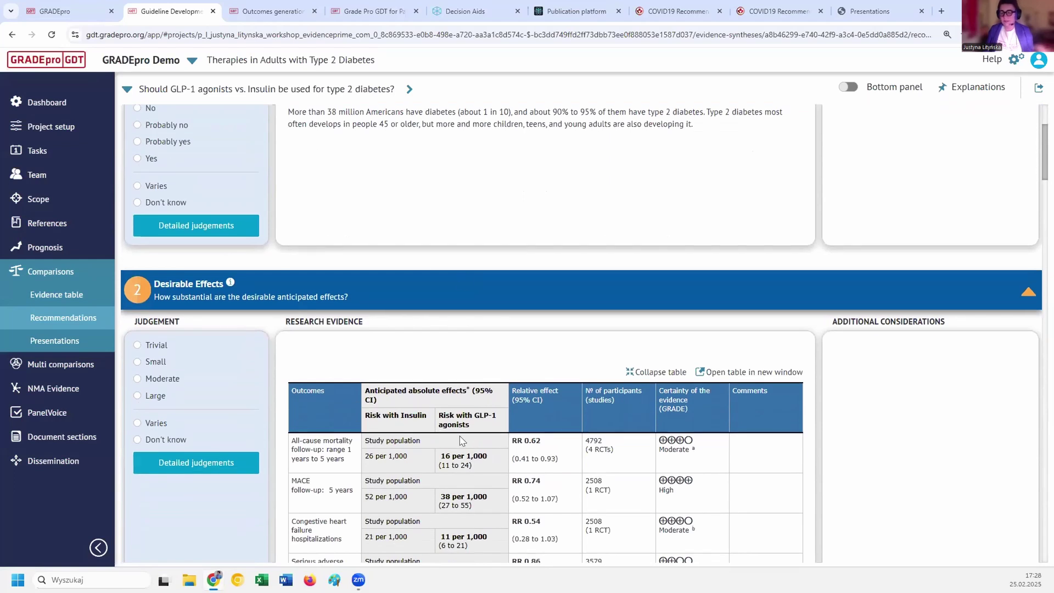
scroll(475, 313, "up", 4)
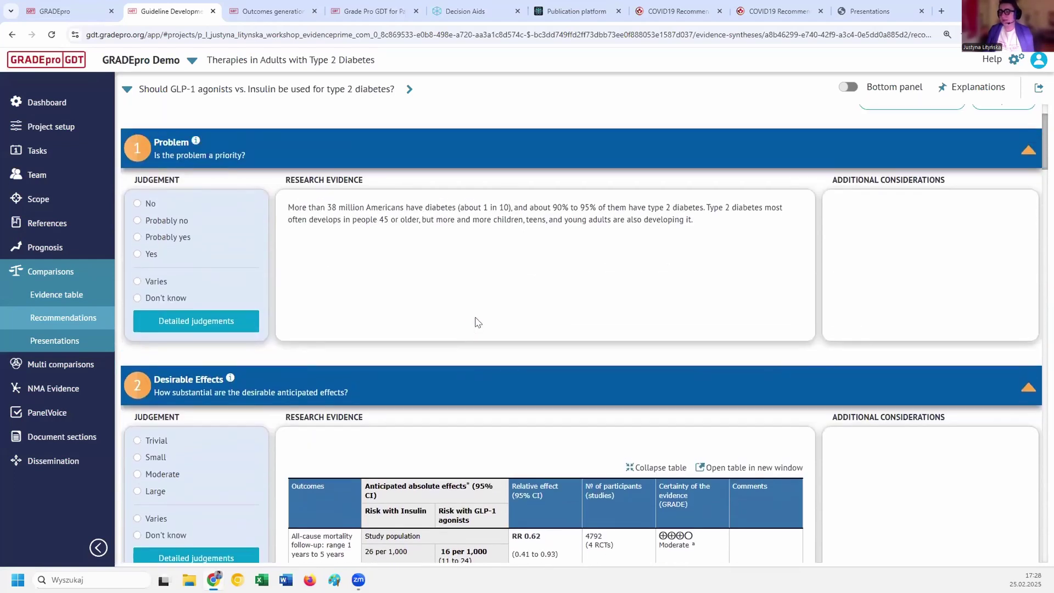
scroll(428, 330, "down", 4)
scroll(423, 328, "down", 9)
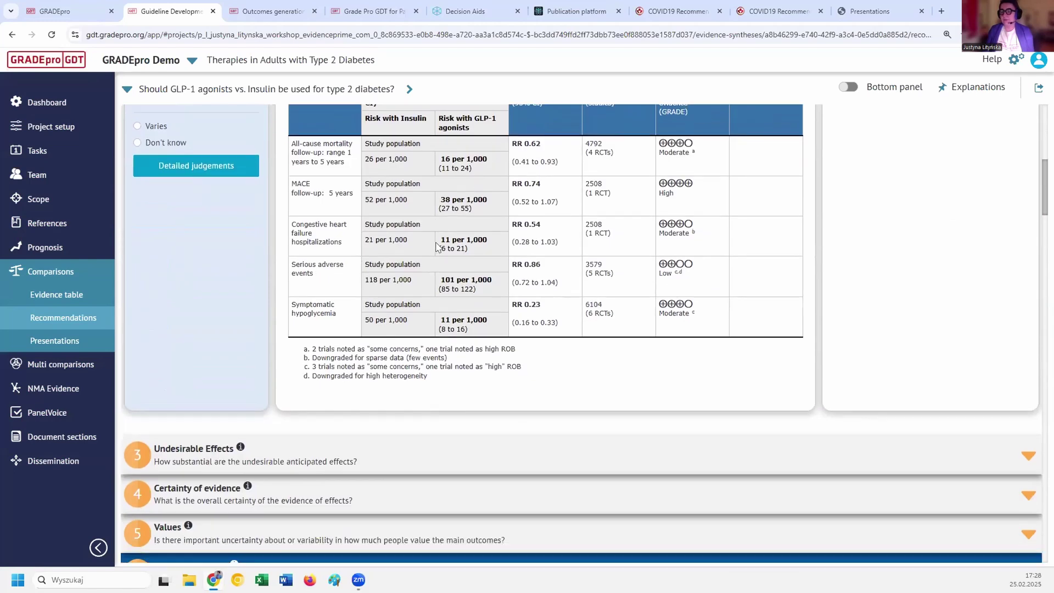
scroll(346, 370, "down", 7)
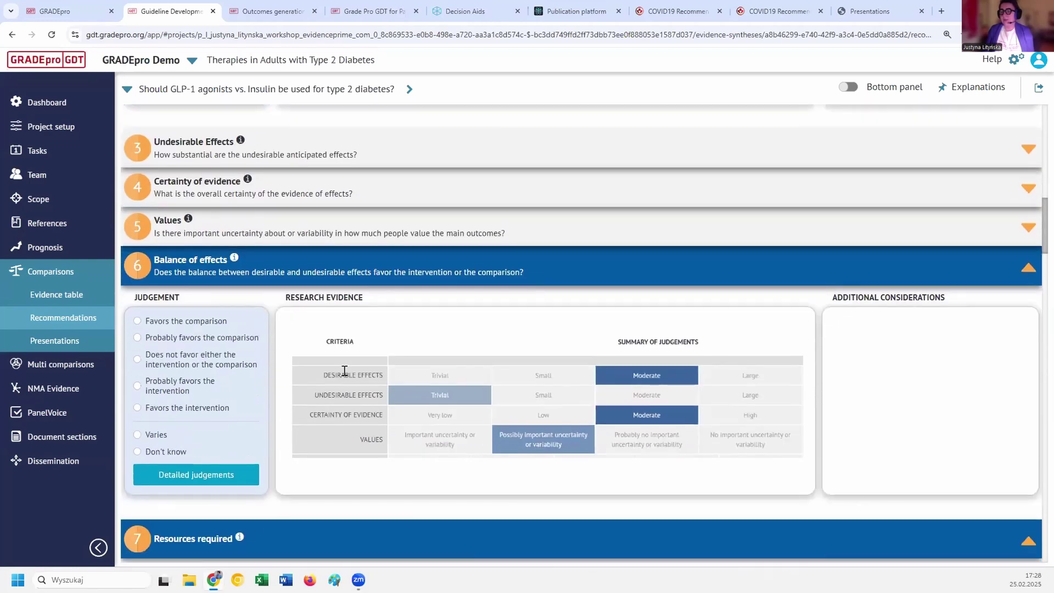
scroll(351, 377, "down", 14)
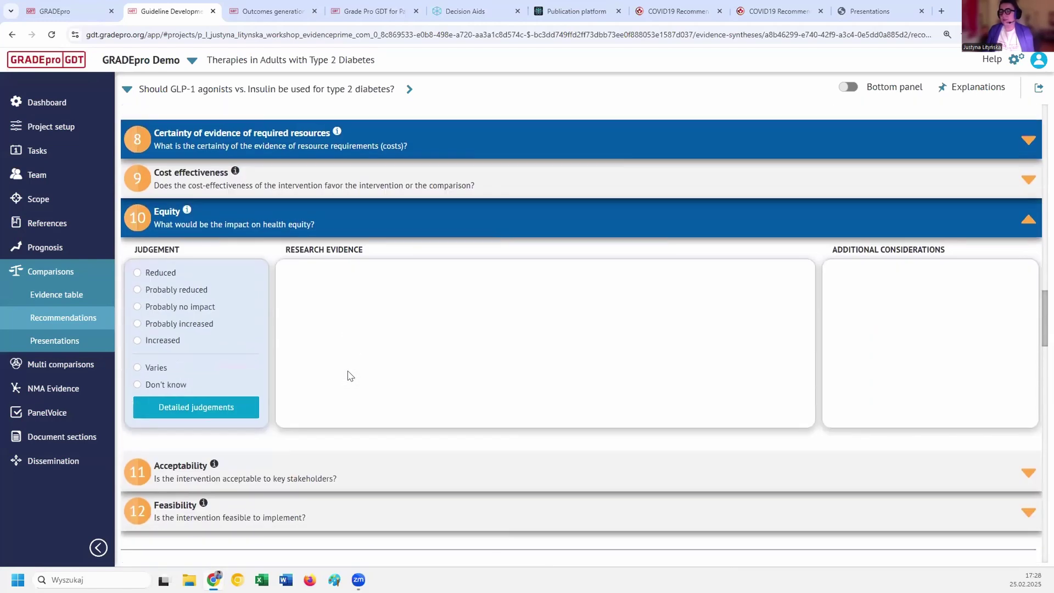
scroll(351, 371, "down", 3)
scroll(350, 367, "up", 20)
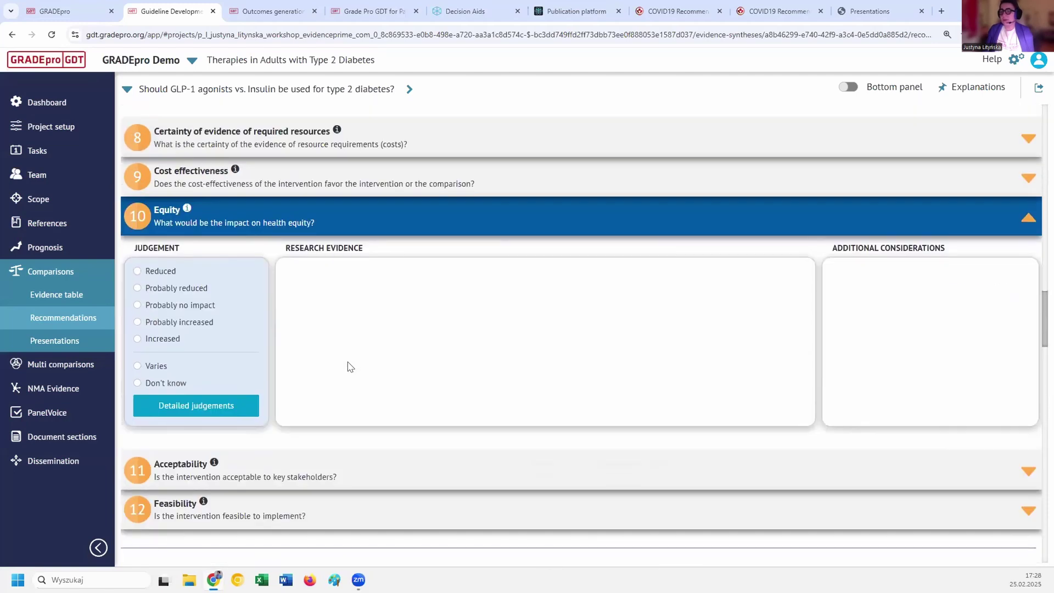
scroll(347, 361, "up", 15)
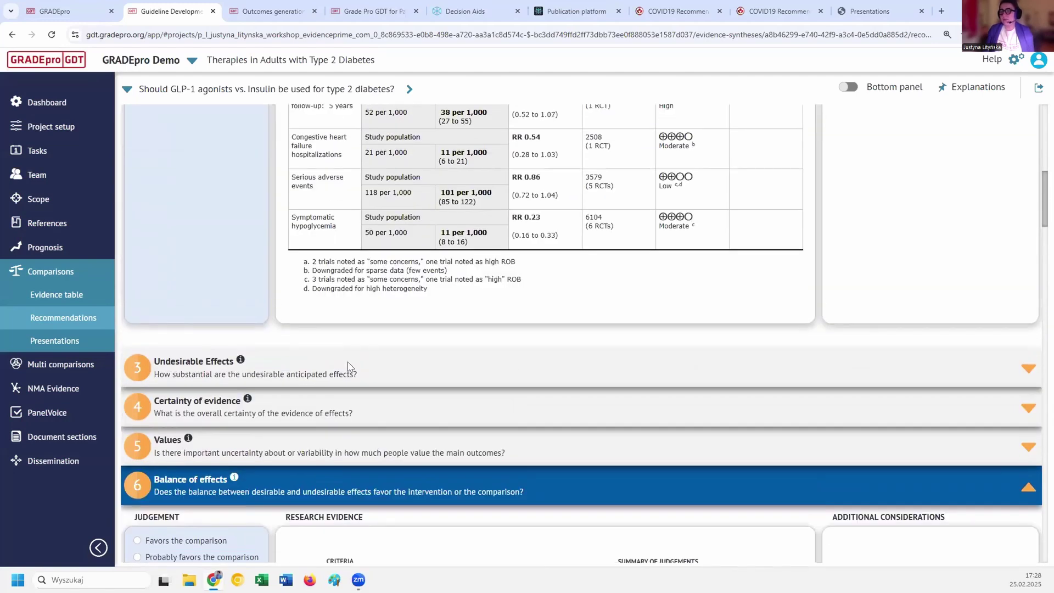
scroll(338, 375, "up", 4)
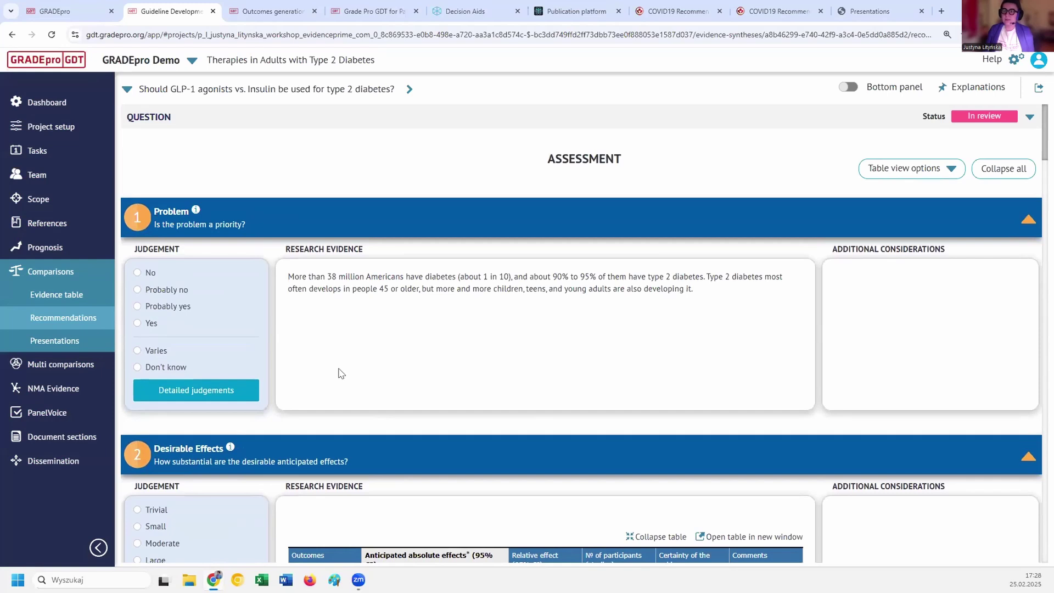
Examine the judgement options and research evidence for the Problem and Desirable Effects criteria.
scroll(343, 363, "down", 1)
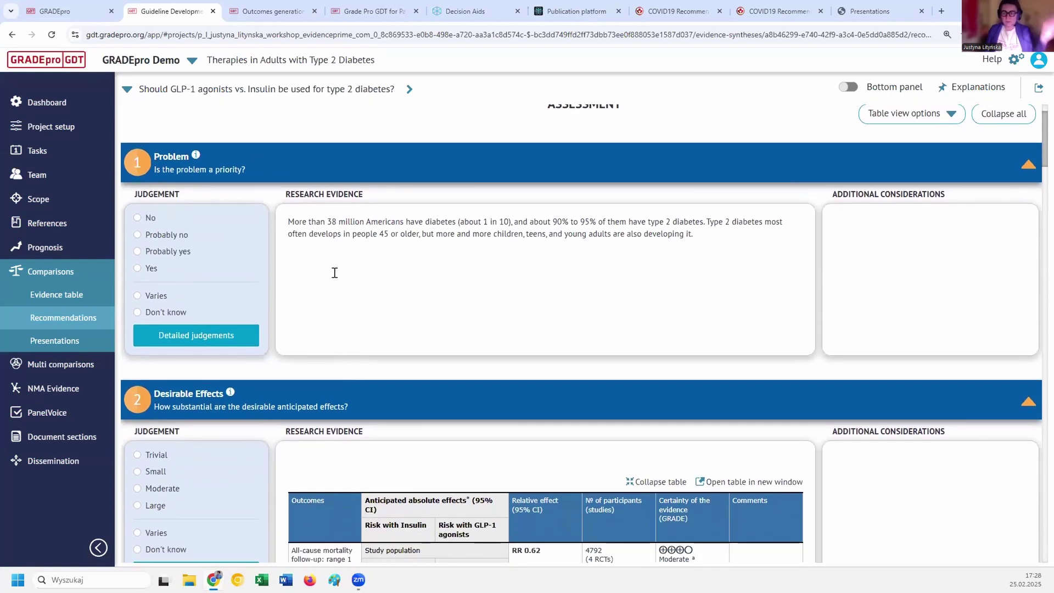
scroll(336, 272, "down", 1)
scroll(336, 273, "down", 3)
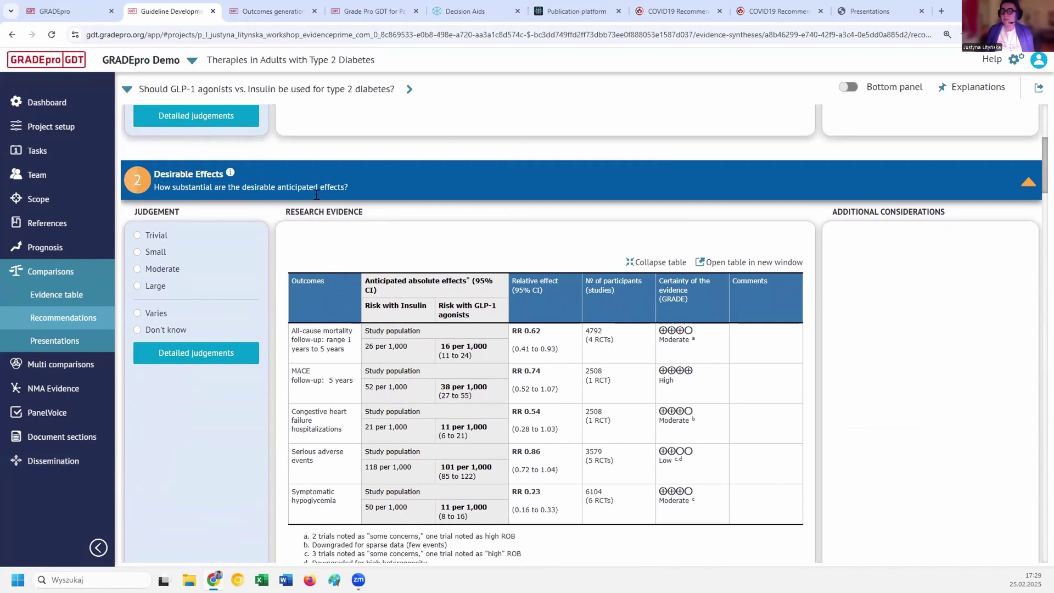
scroll(316, 195, "up", 5)
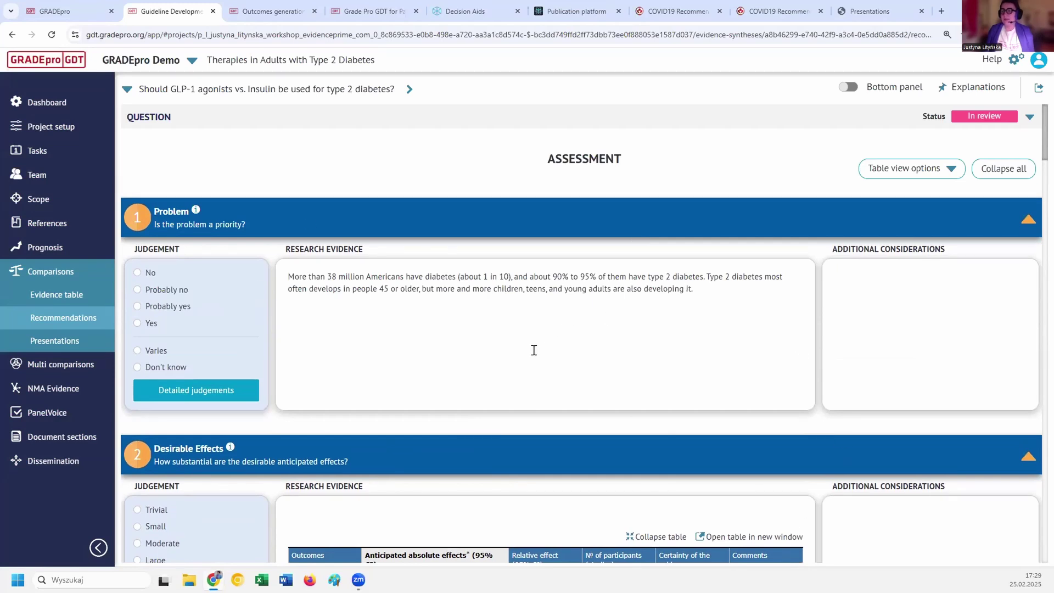
Show the PanelVoice dashboard with the survey questions for Therapies in Adults with Type 2 Diabetes.
left_click(367, 13)
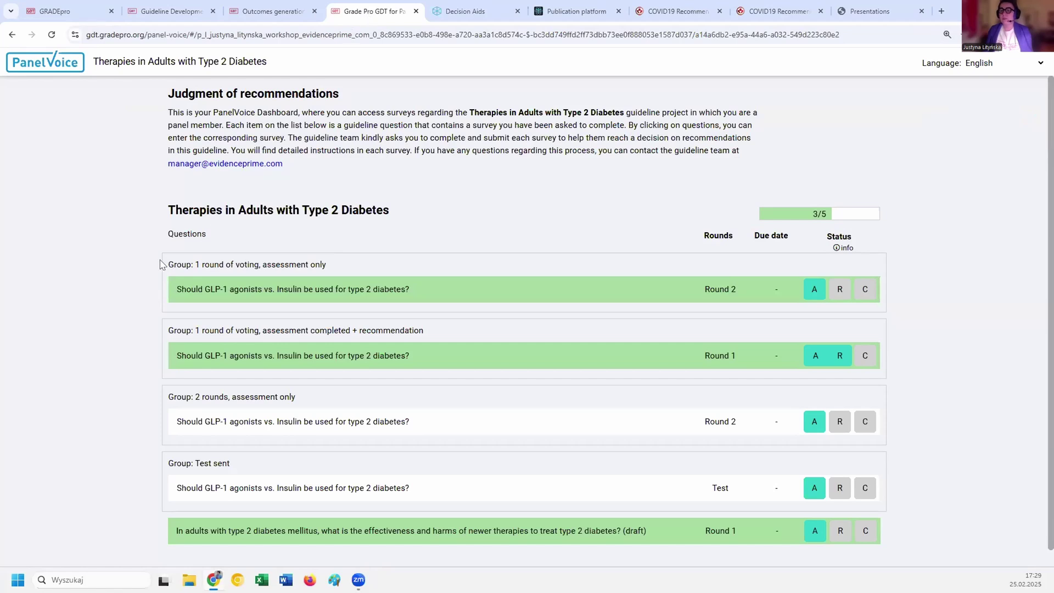
scroll(19, 333, "down", 1)
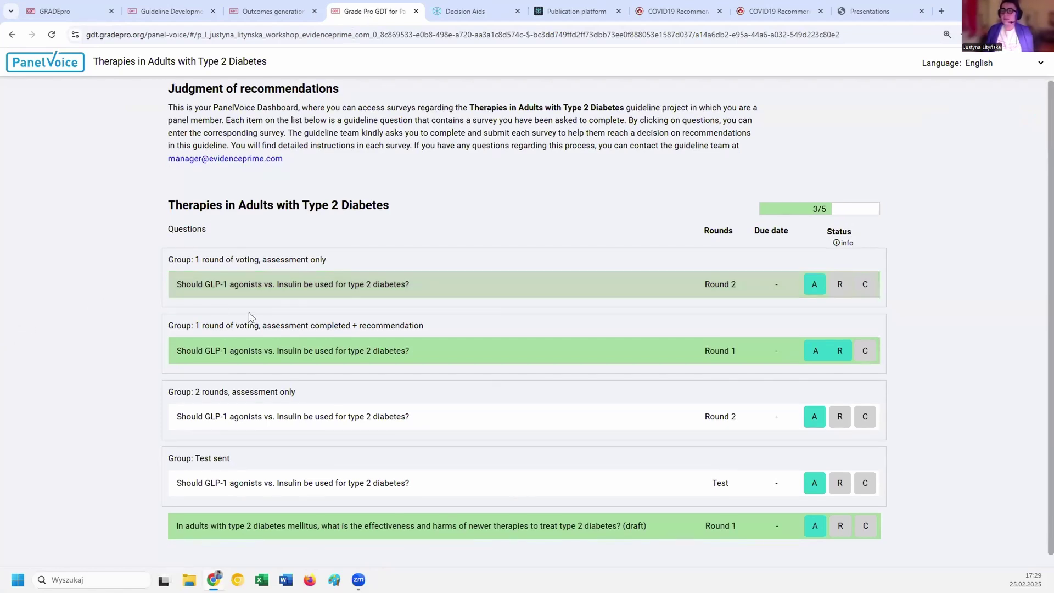
Open the "1 round of voting, assessment only" survey, view its Problem judgment, and return to the survey dashboard.
left_click(211, 284)
scroll(203, 324, "down", 4)
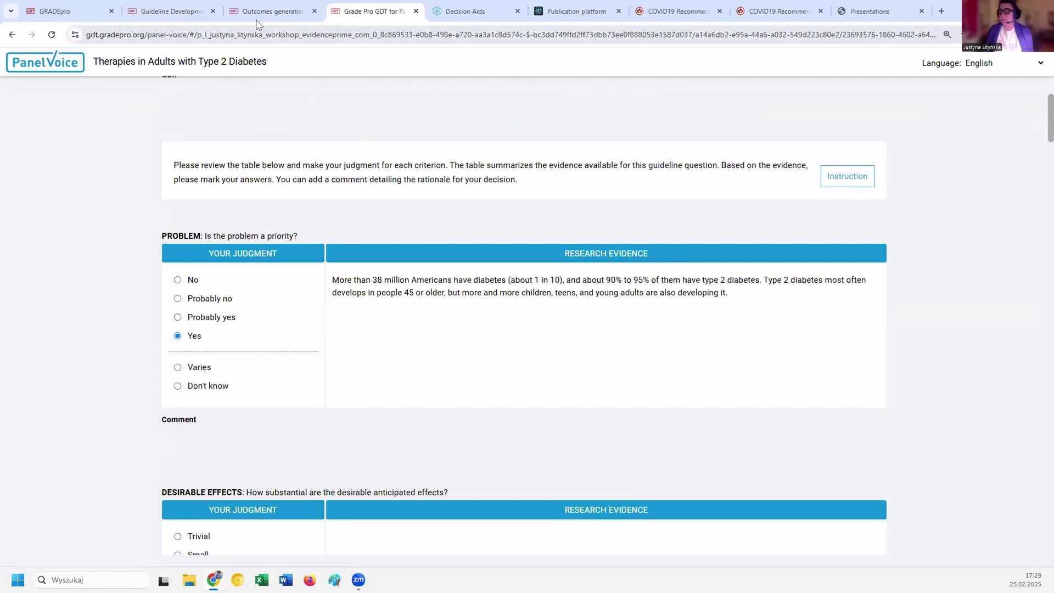
left_click(65, 68)
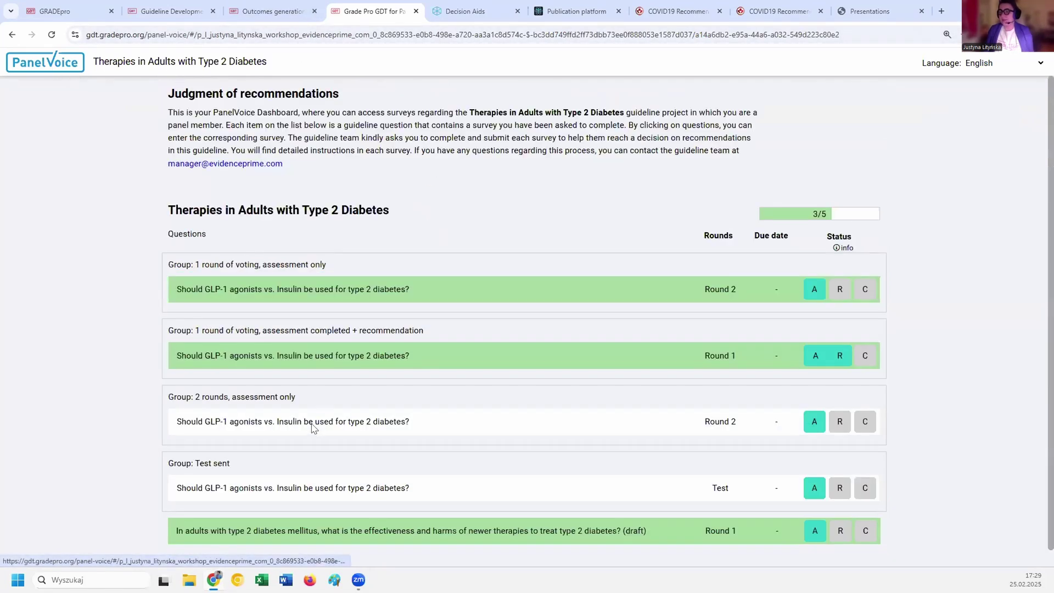
Open the "2 rounds, assessment only" survey and try Probably yes for the Problem judgment before setting it back to No.
left_click(311, 423)
scroll(254, 287, "down", 4)
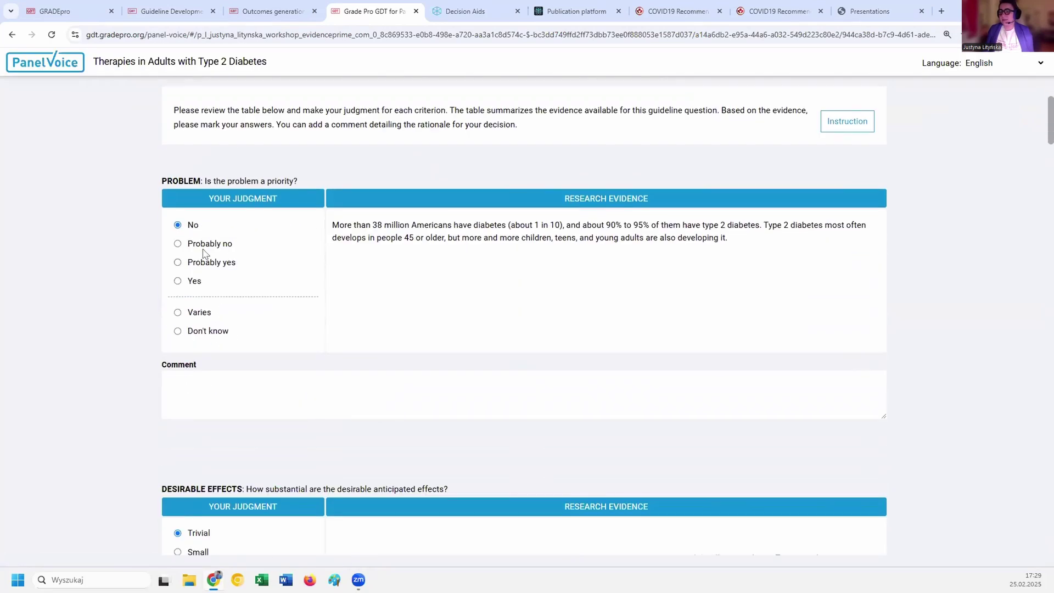
left_click(201, 268)
left_click(190, 225)
Try Large for the Desirable Effects judgment, set it back to Trivial, and return to the survey dashboard.
scroll(424, 342, "down", 4)
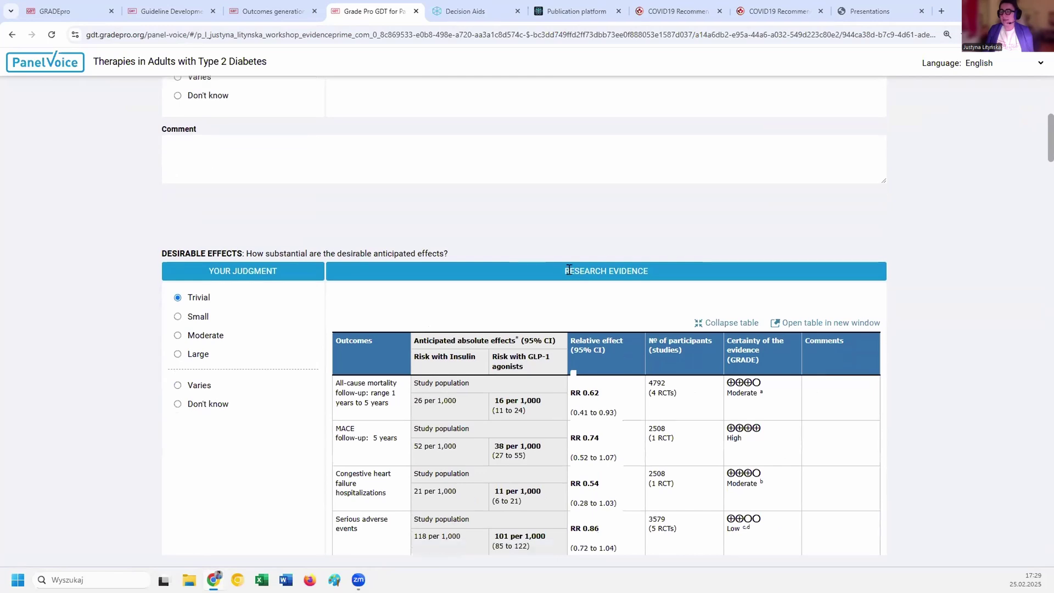
scroll(256, 231, "down", 4)
scroll(237, 227, "up", 1)
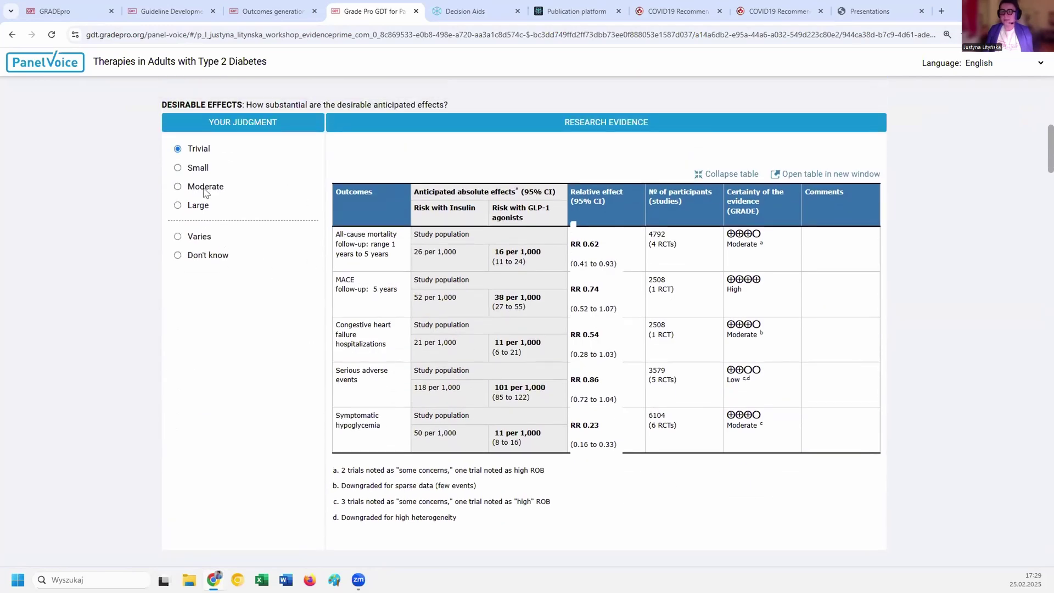
left_click(191, 209)
left_click(186, 151)
scroll(247, 176, "up", 6)
scroll(240, 297, "down", 2)
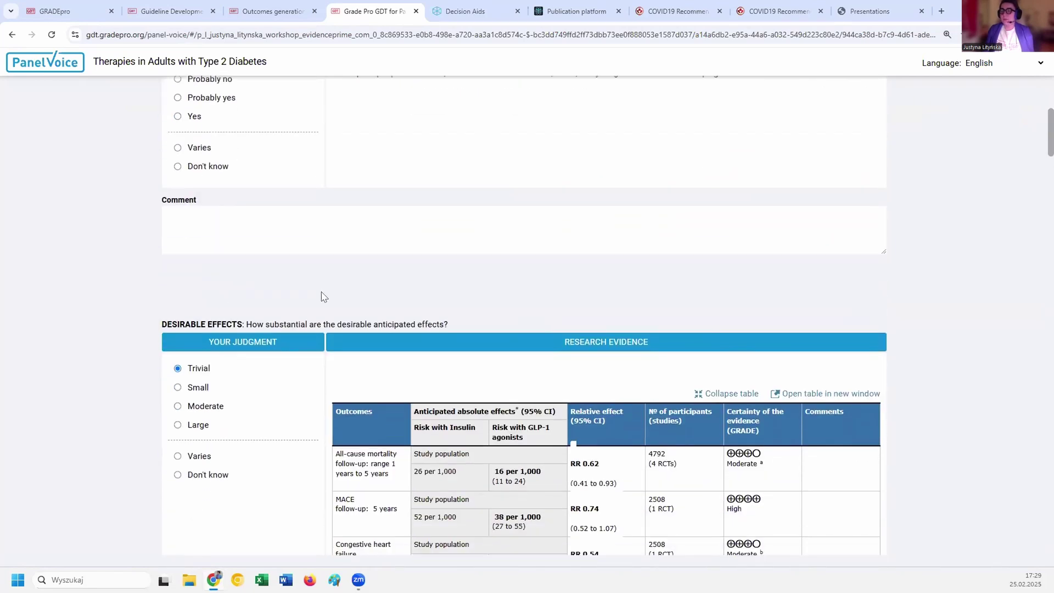
scroll(165, 258, "up", 8)
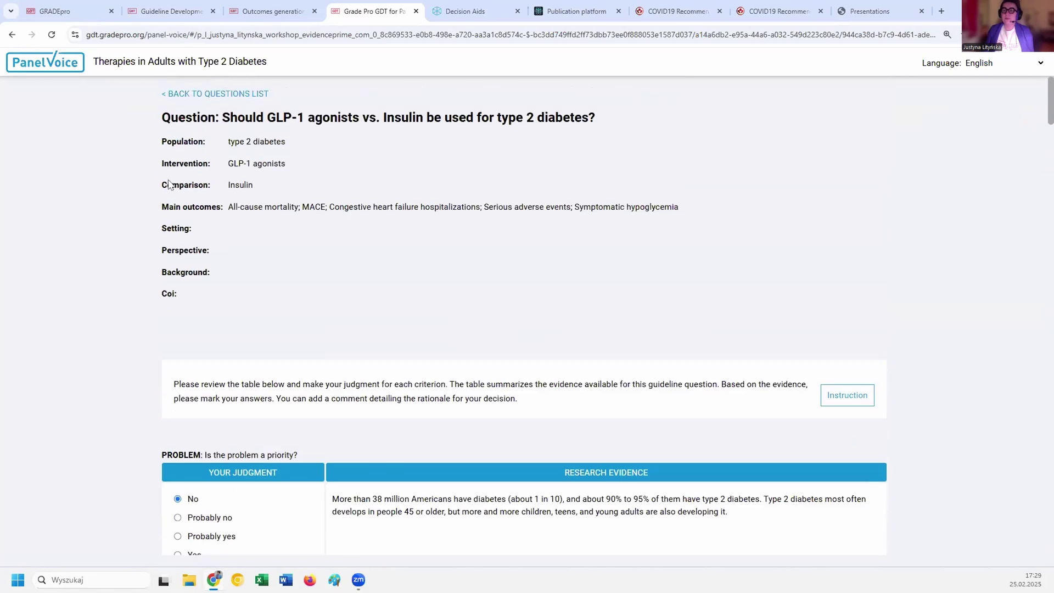
left_click(33, 62)
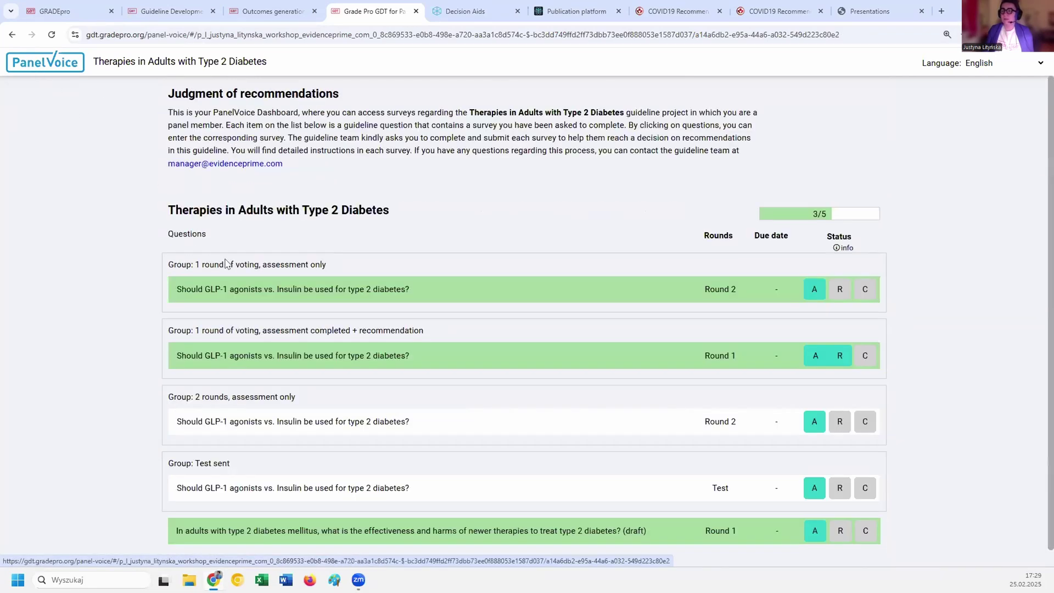
Open the "1 round of voting, assessment completed + recommendation" survey and examine the proposed judgments, agreement options and comments.
left_click(207, 353)
scroll(217, 351, "down", 4)
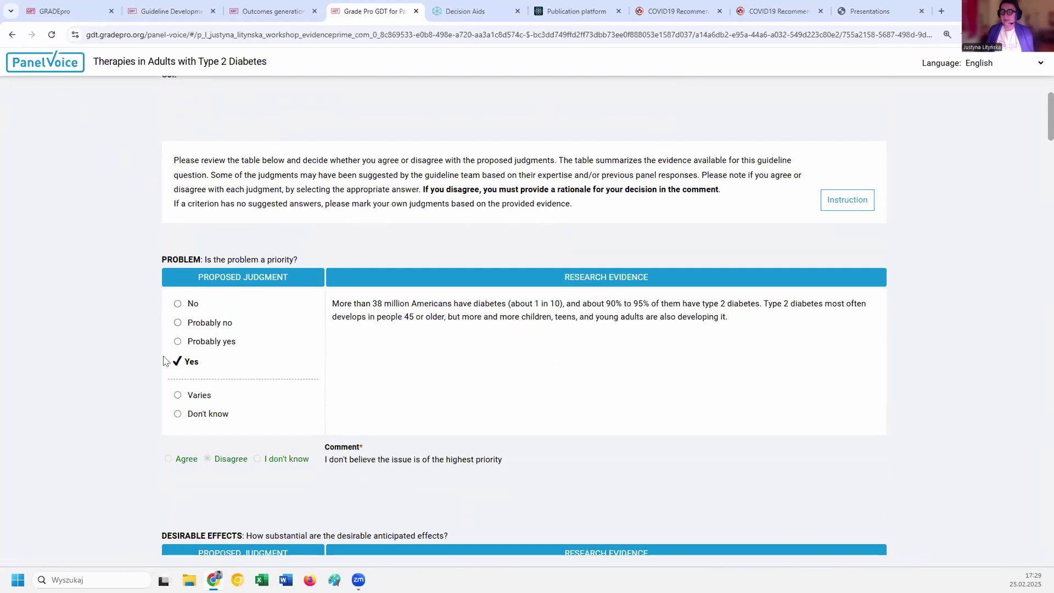
scroll(256, 369, "down", 5)
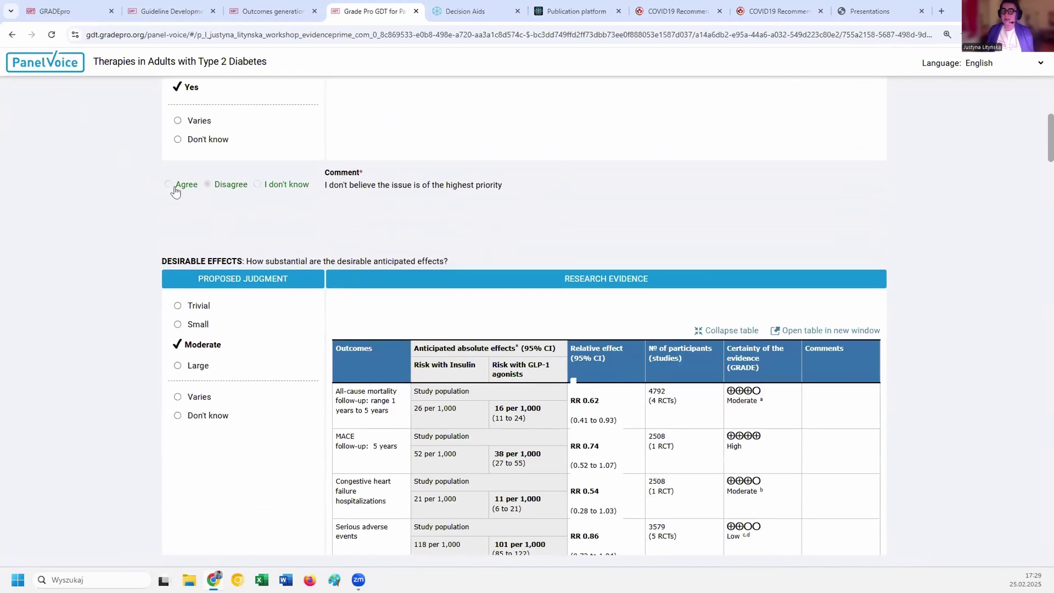
scroll(210, 194, "down", 3)
left_click_drag(230, 184, 155, 185)
left_click(155, 184)
scroll(165, 209, "up", 3)
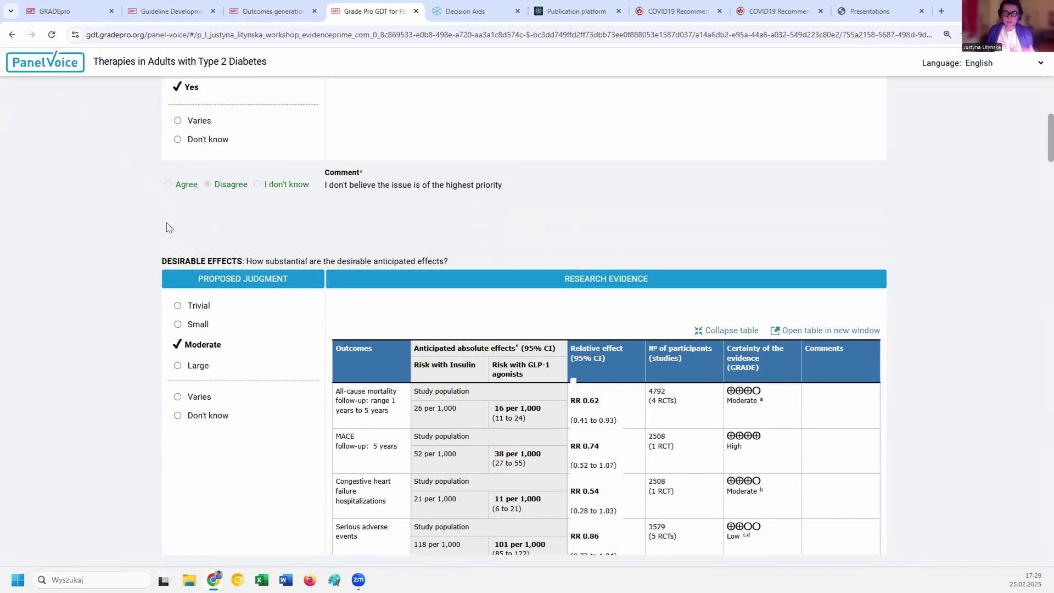
scroll(169, 231, "up", 2)
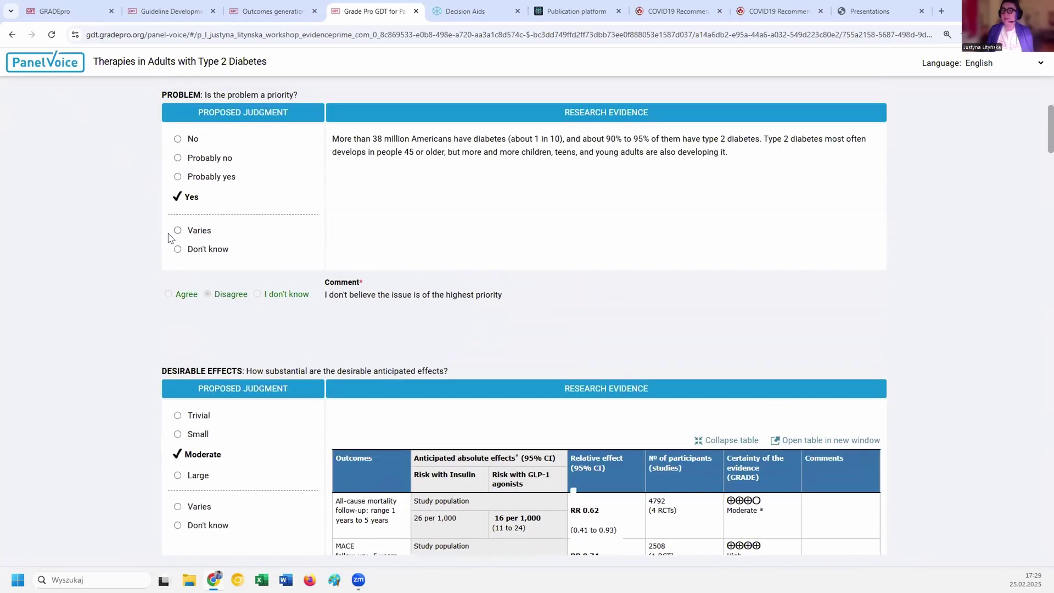
scroll(169, 238, "up", 5)
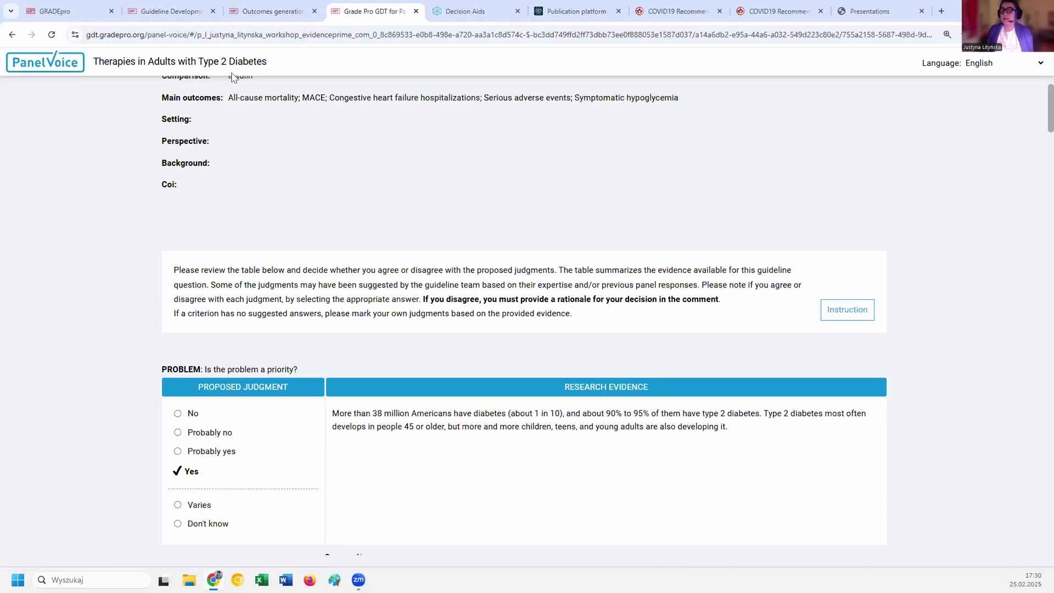
In the guideline project, open the recommendations of the "1 round of voting, assessment only" question and examine the Problem voting results.
left_click(154, 21)
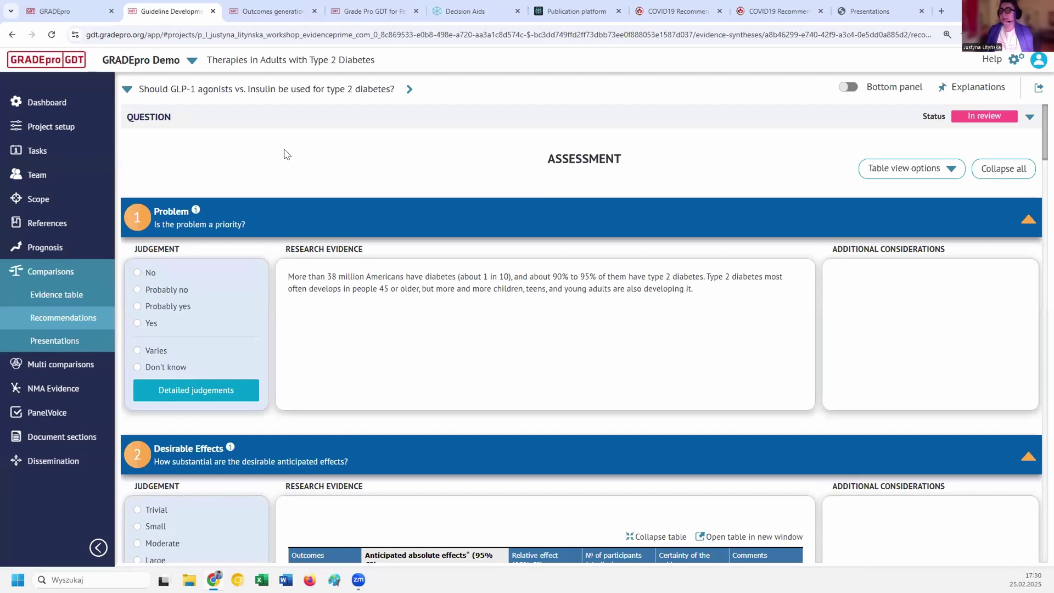
left_click(60, 272)
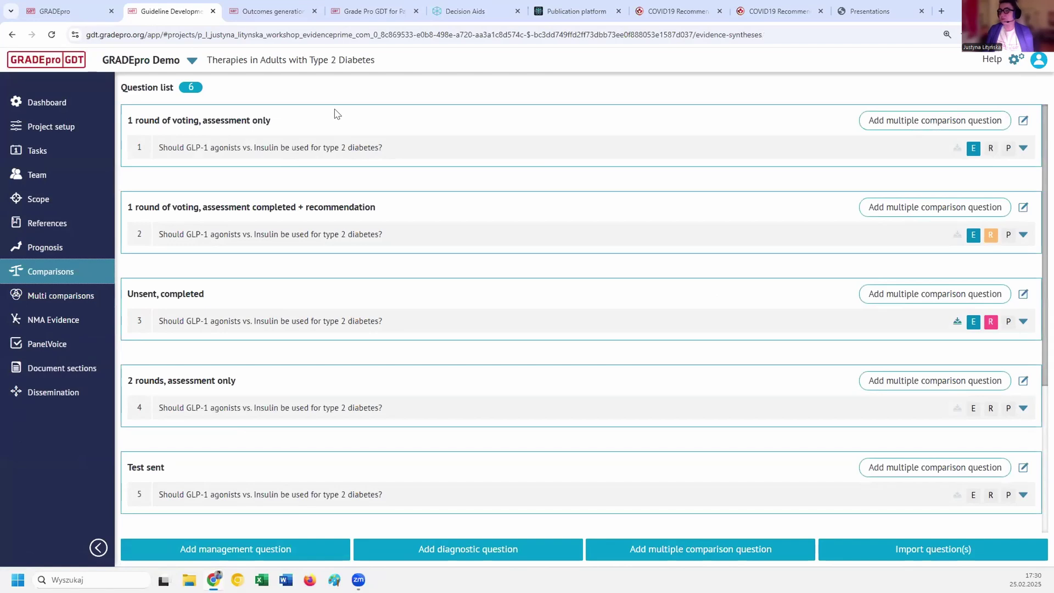
left_click(282, 149)
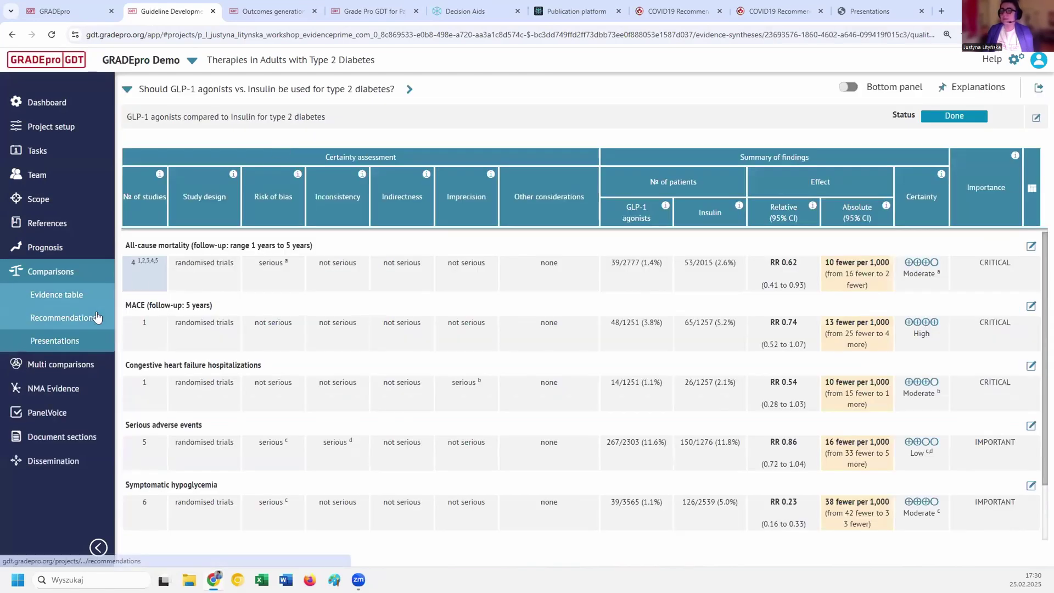
left_click(96, 317)
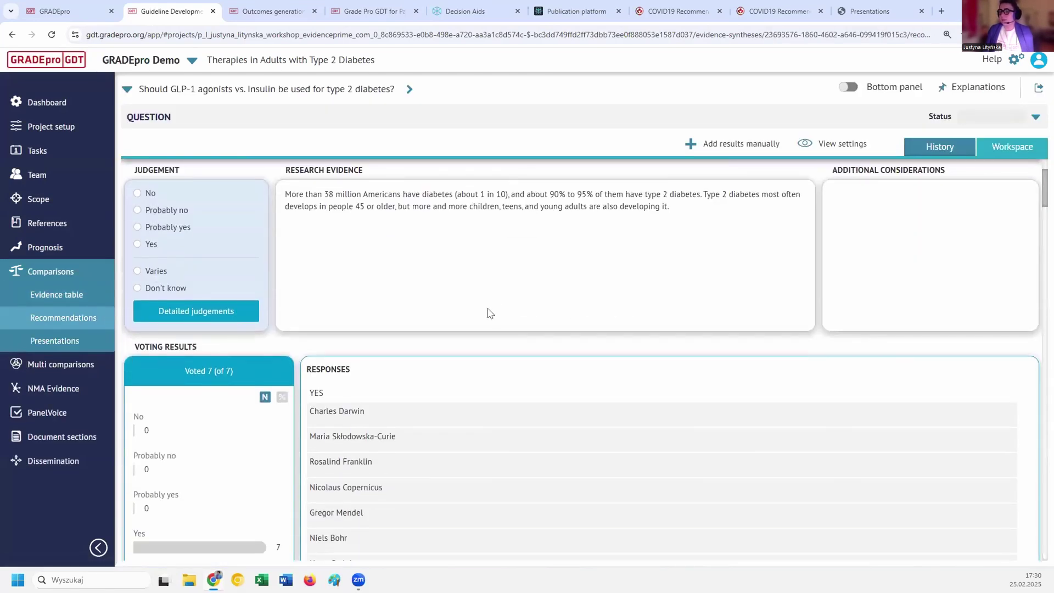
scroll(367, 251, "down", 2)
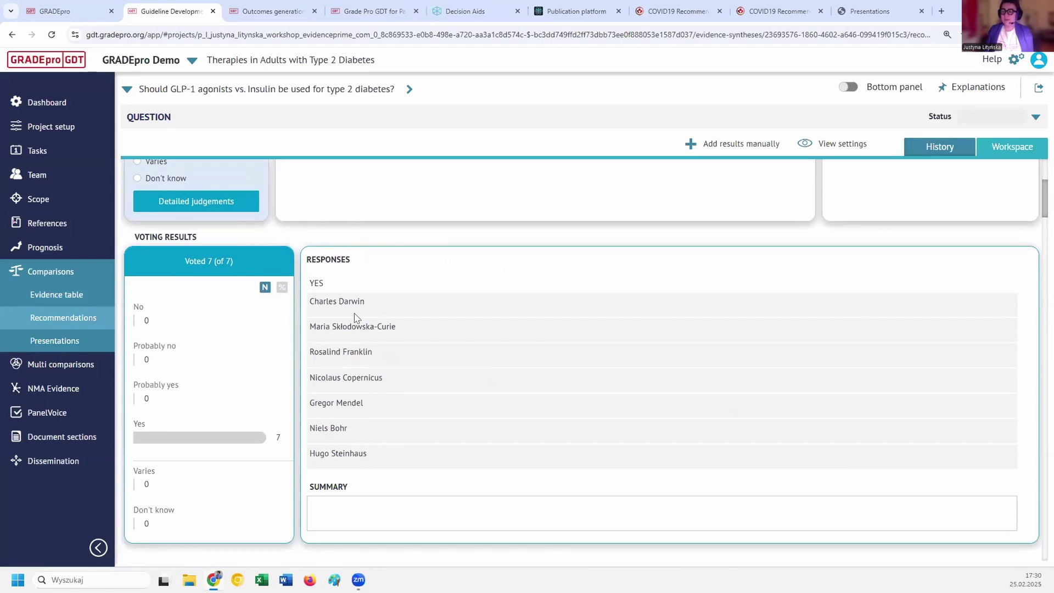
scroll(355, 317, "down", 1)
scroll(329, 308, "down", 10)
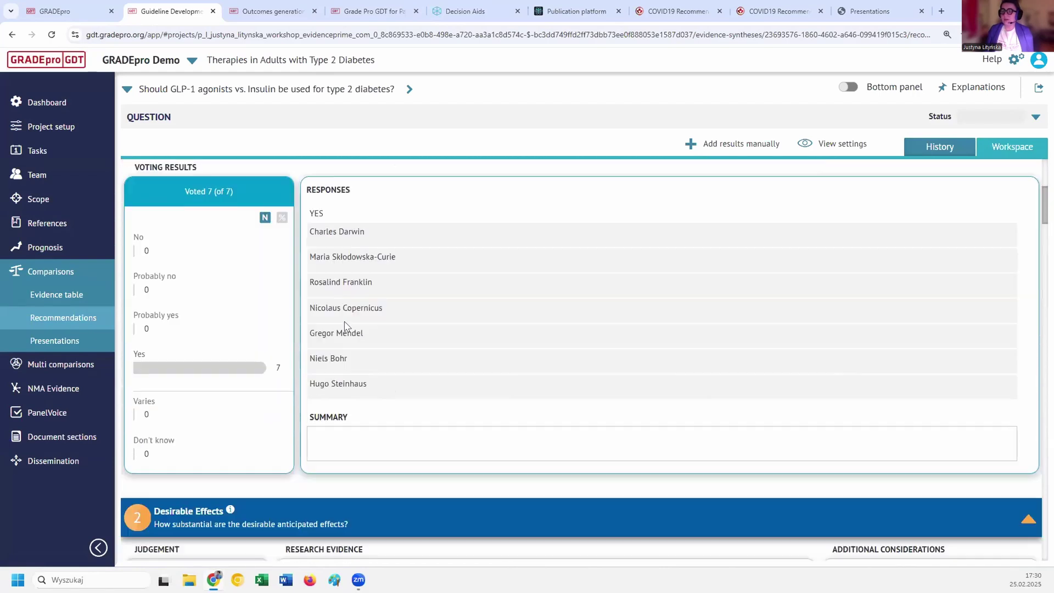
Examine the Desirable Effects voting results and panel responses, comparing them with the research evidence and neighbouring criteria.
scroll(345, 325, "down", 3)
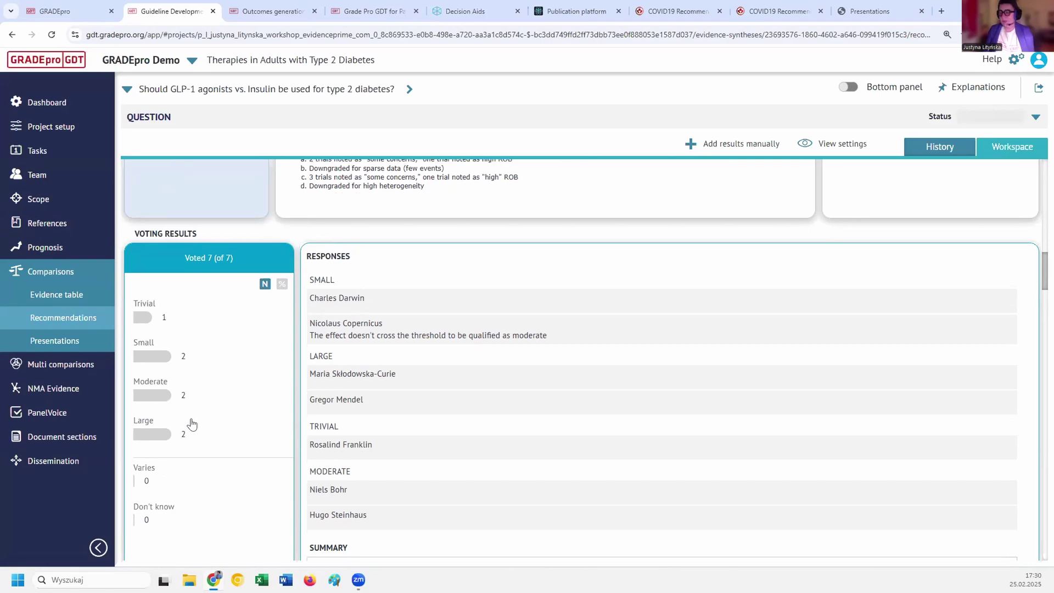
scroll(192, 424, "down", 2)
scroll(193, 423, "up", 2)
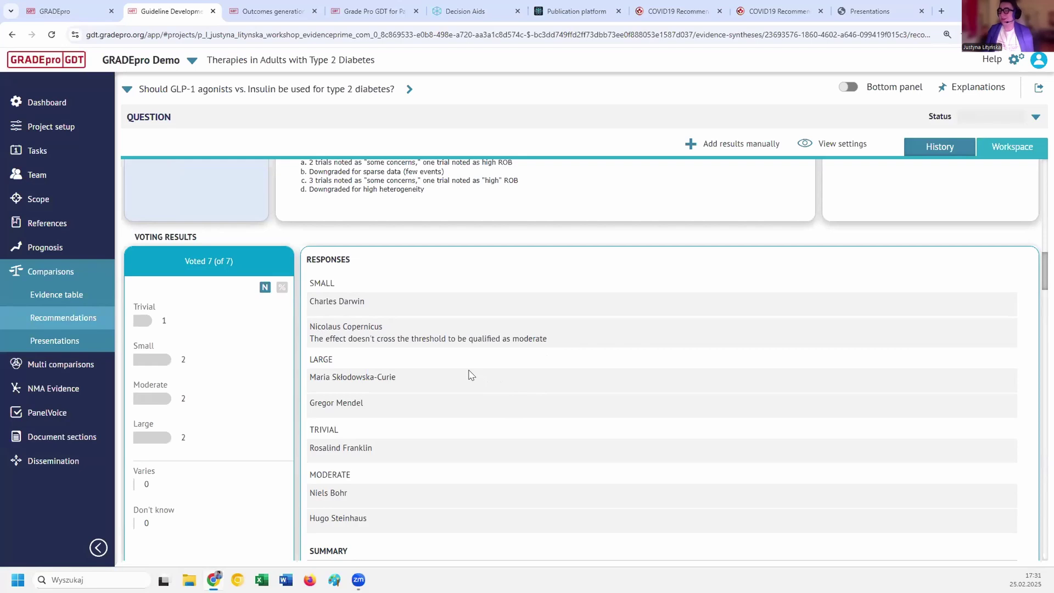
scroll(472, 369, "down", 2)
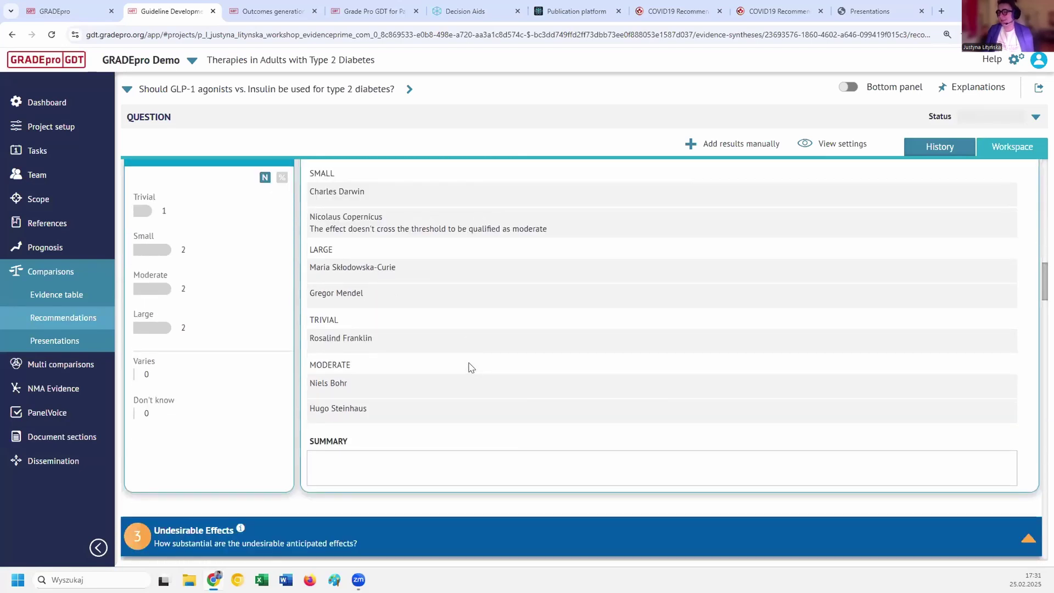
scroll(471, 368, "down", 6)
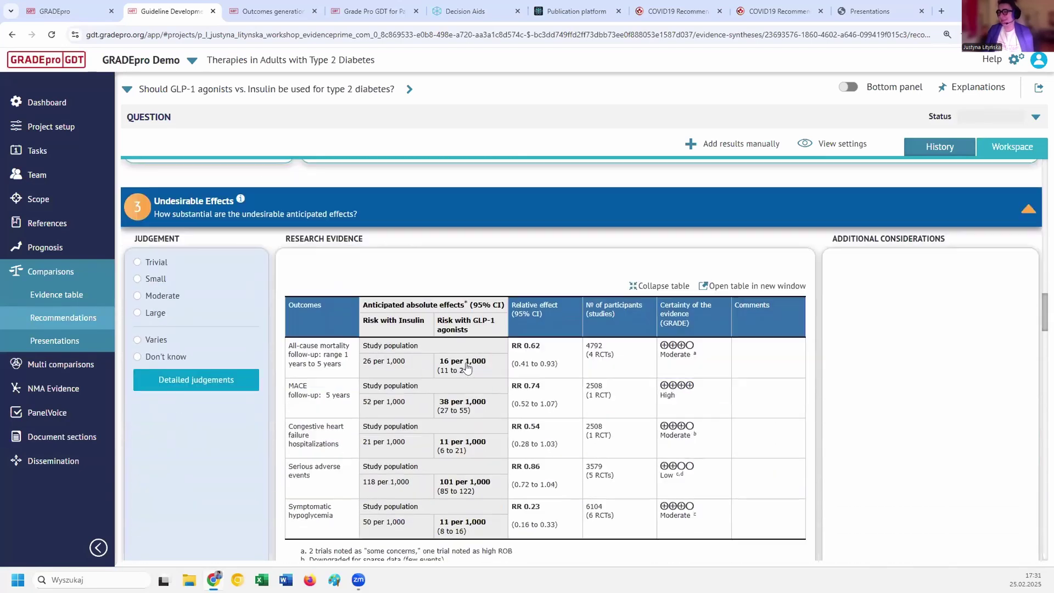
scroll(470, 368, "up", 5)
scroll(466, 357, "down", 10)
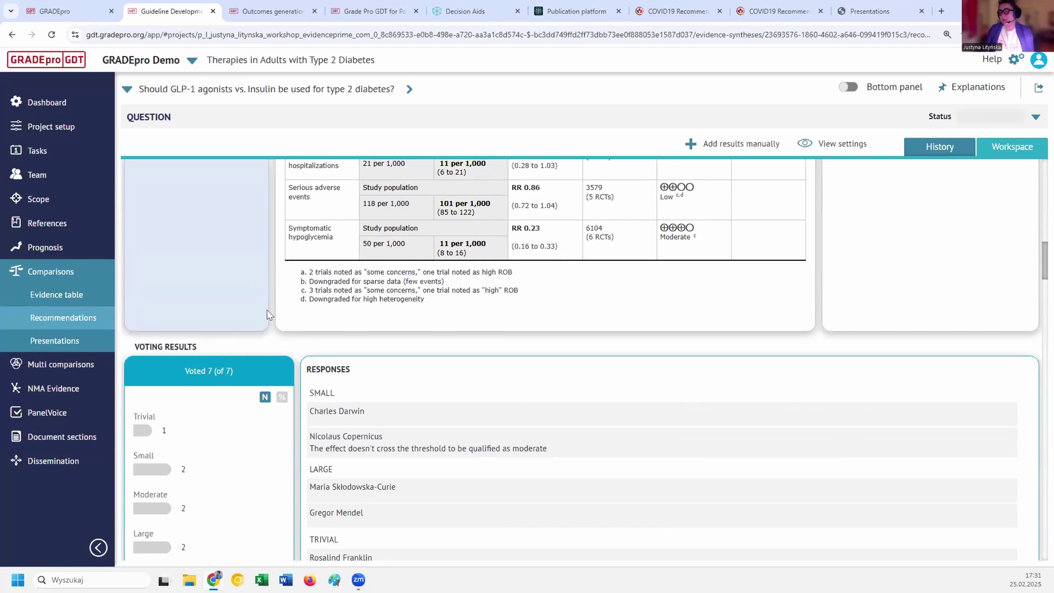
scroll(273, 323, "up", 15)
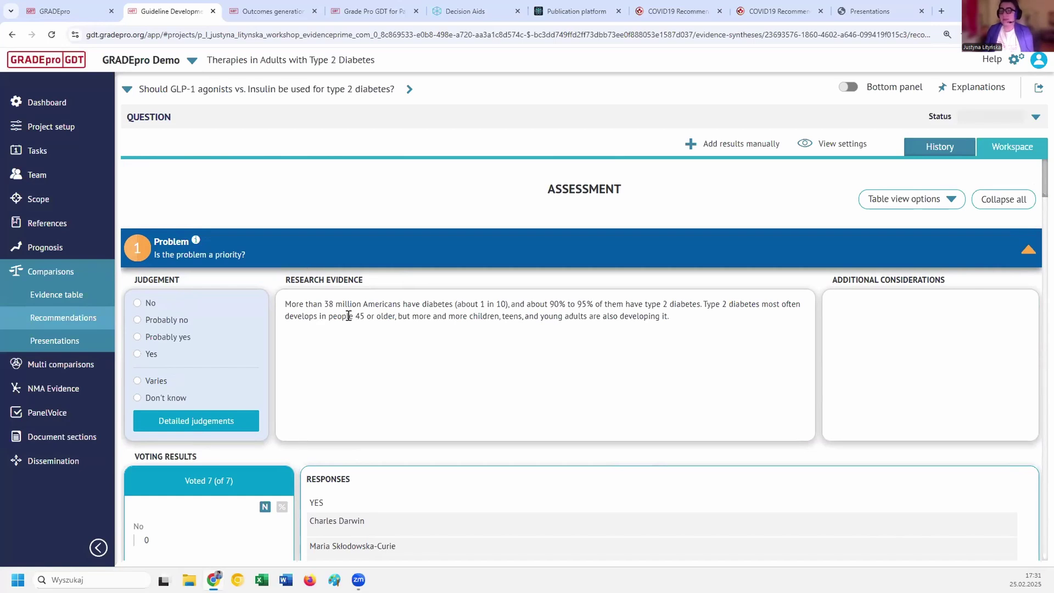
scroll(446, 299, "down", 10)
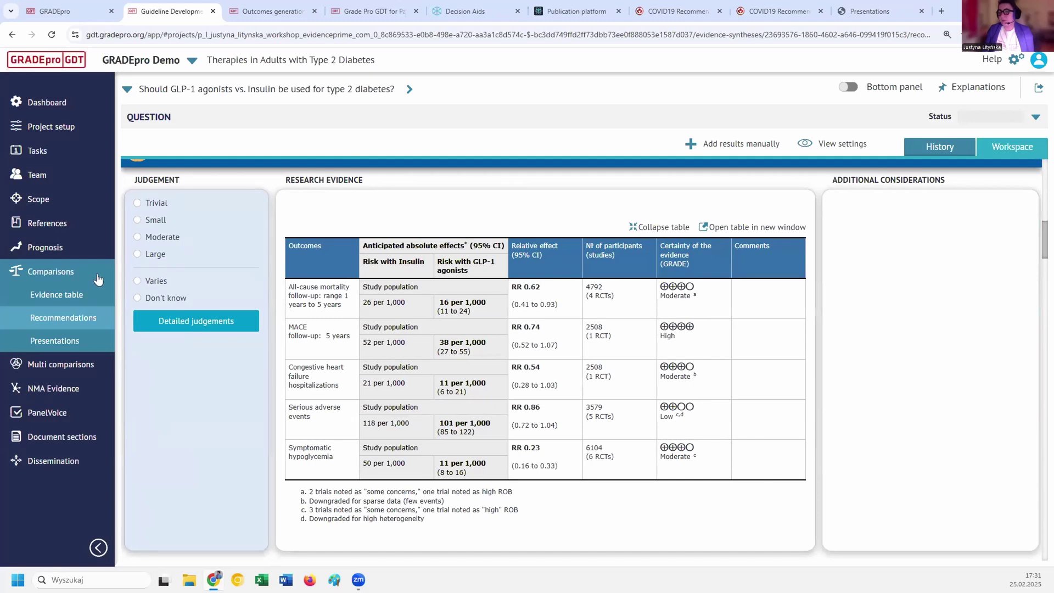
Open the recommendations of the "Unsent, completed" question and review its type of recommendation and conclusions.
left_click(83, 273)
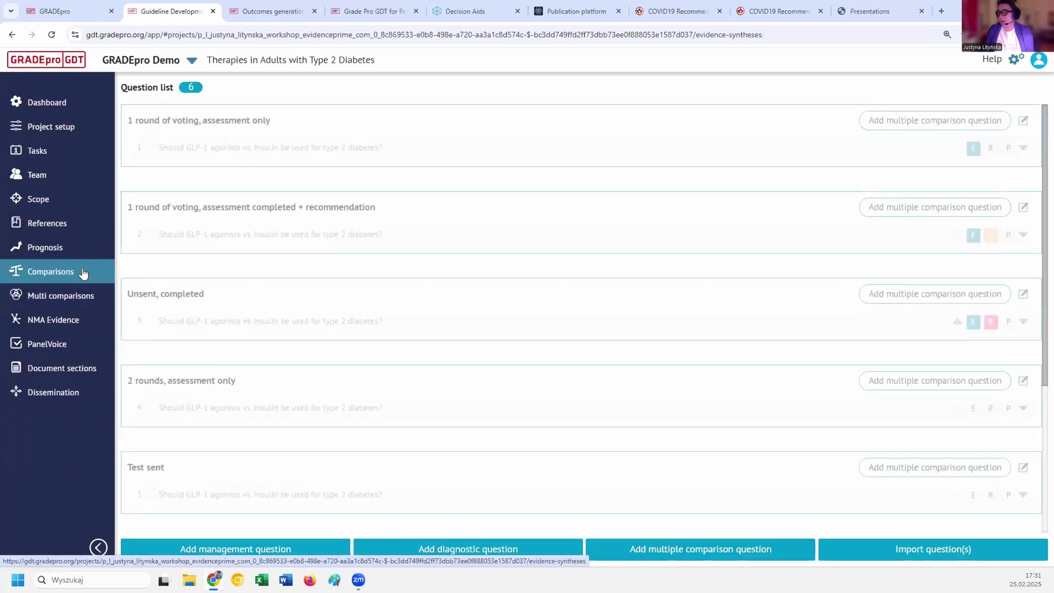
left_click(236, 320)
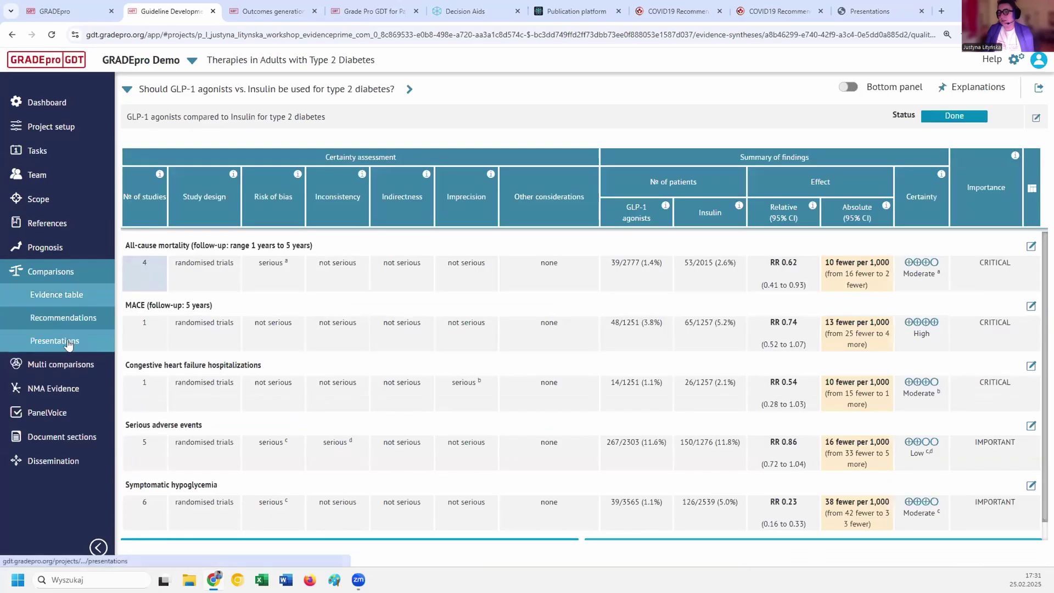
left_click(63, 317)
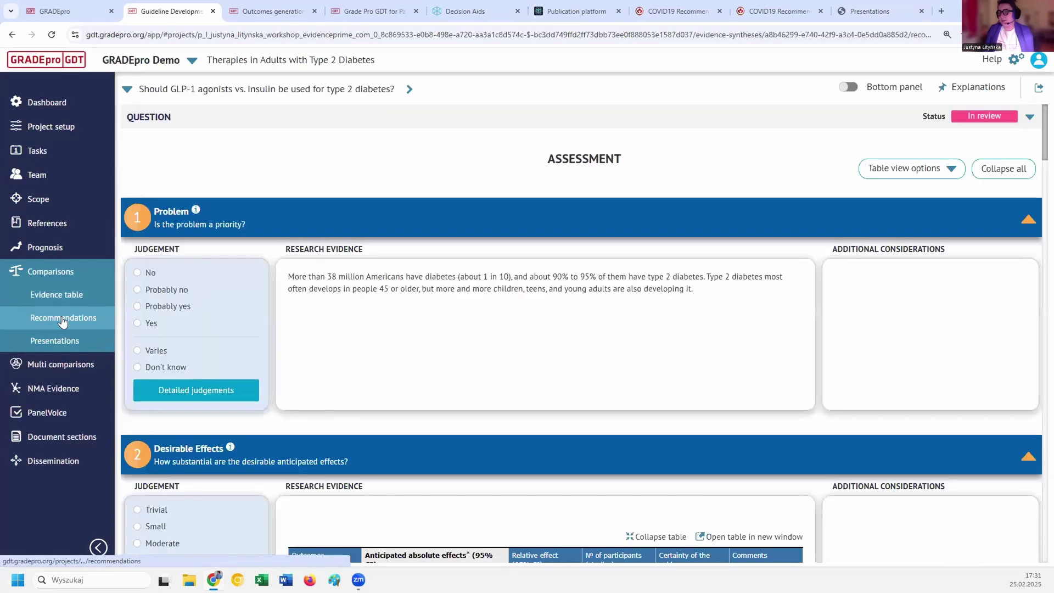
scroll(439, 346, "down", 15)
scroll(478, 353, "down", 20)
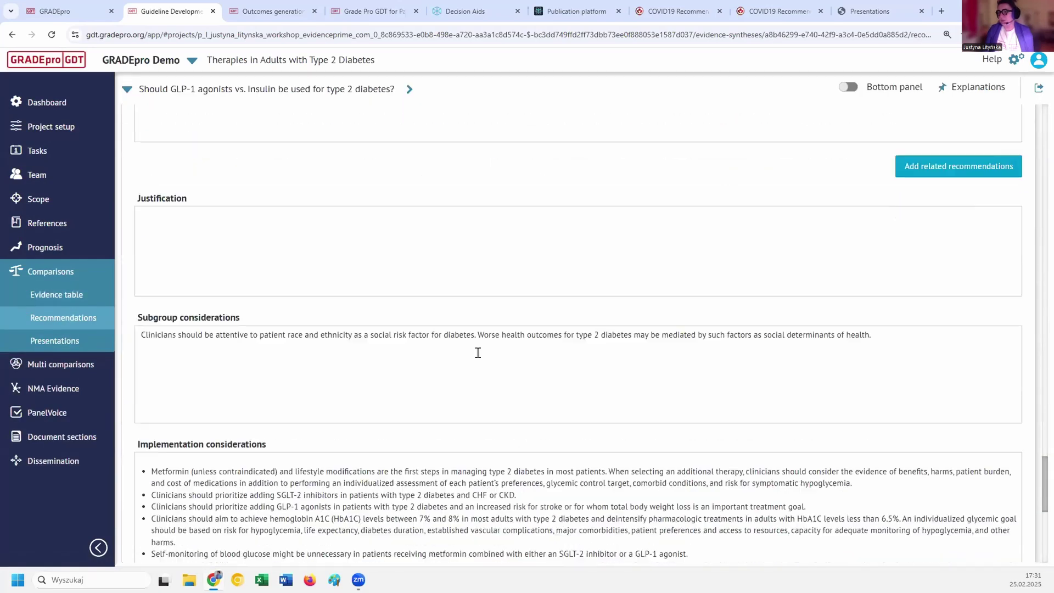
scroll(478, 353, "up", 10)
scroll(478, 353, "up", 4)
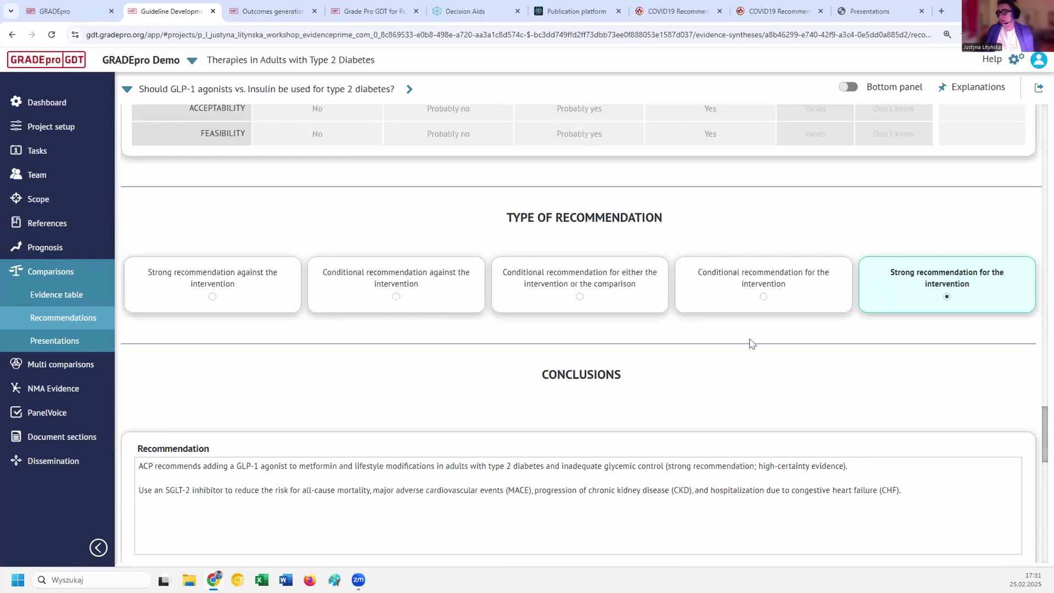
scroll(672, 428, "down", 1)
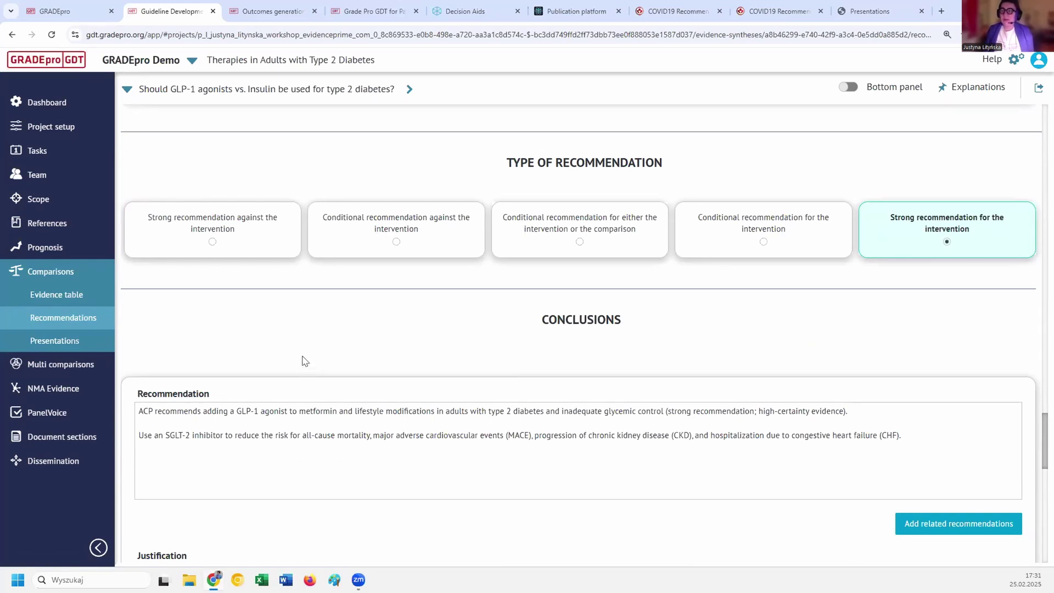
Open the question's presentations and show the "Patients - premium" version.
left_click(102, 343)
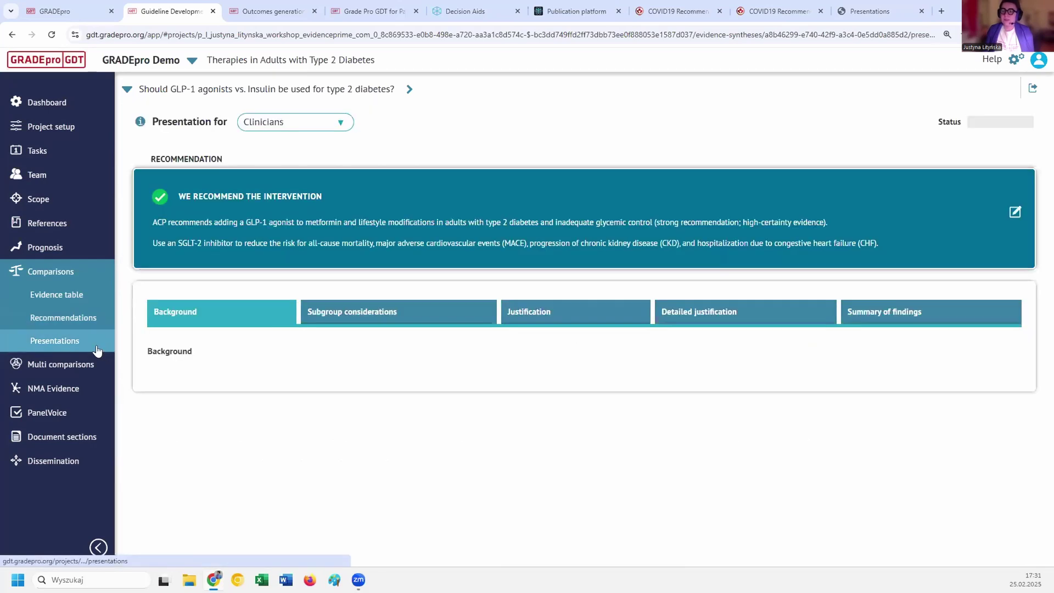
left_click(285, 122)
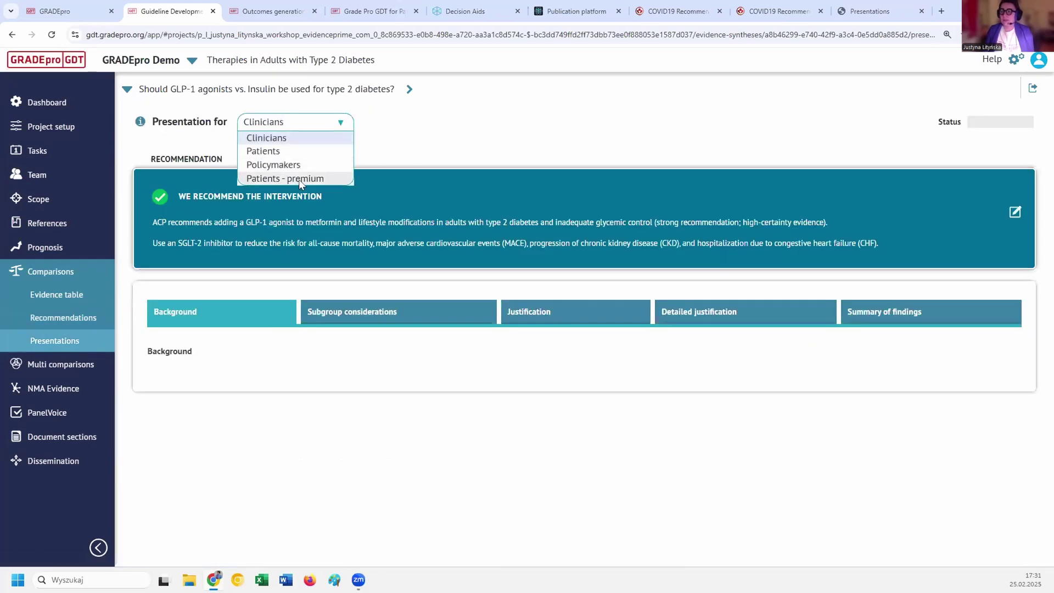
left_click(299, 179)
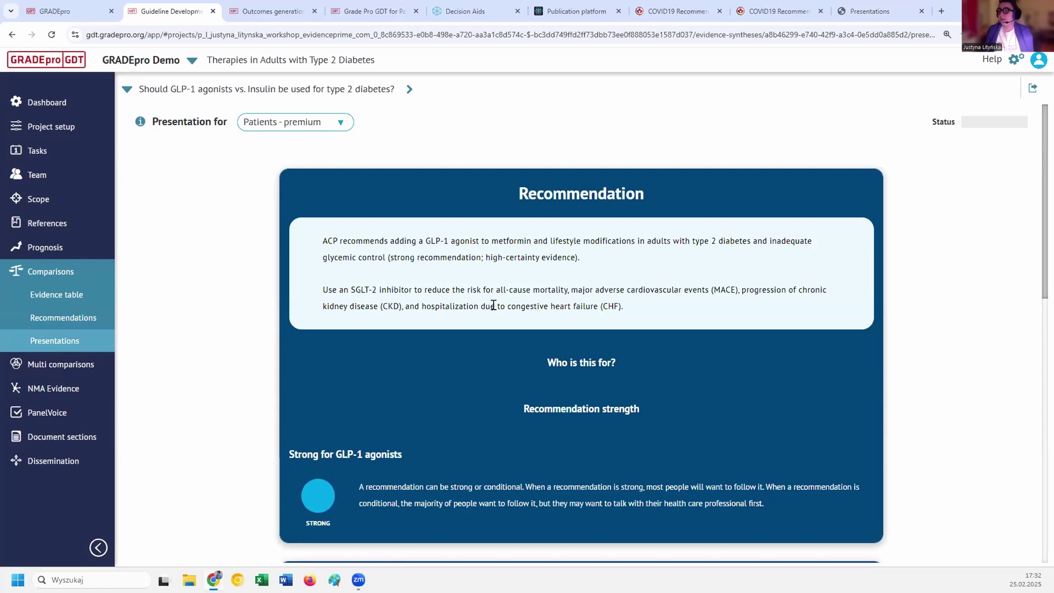
Review the recommendation, intended audience and recommendation strength sections of the "Patients - premium" presentation.
scroll(654, 258, "down", 1)
scroll(654, 258, "up", 1)
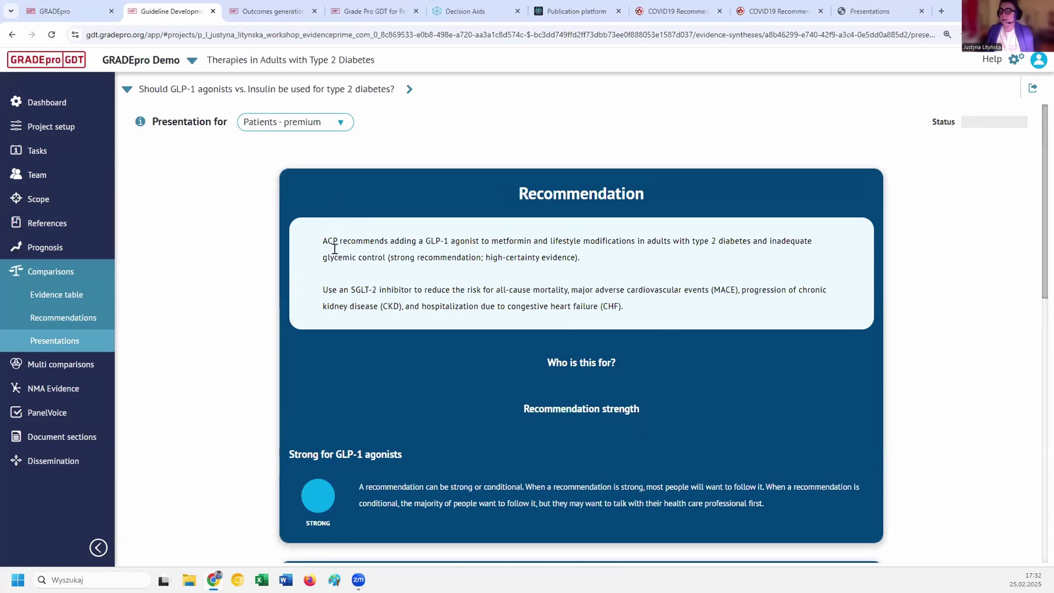
scroll(396, 381, "down", 1)
scroll(428, 407, "up", 1)
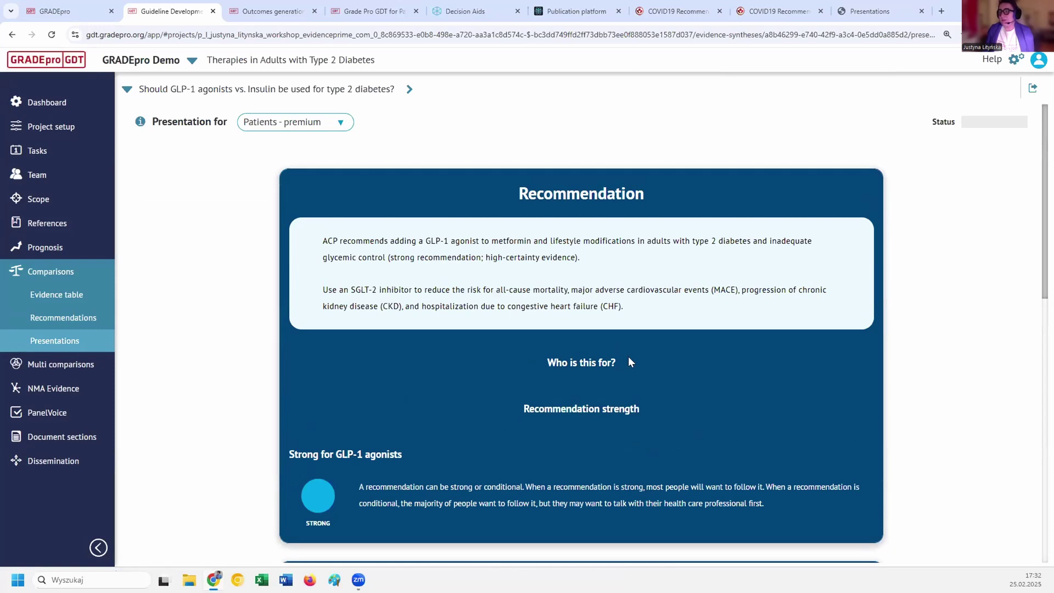
Switch to the published COVID-19 masking recommendation and its plain-language presentation, and review how each presents the recommendation.
left_click(780, 11)
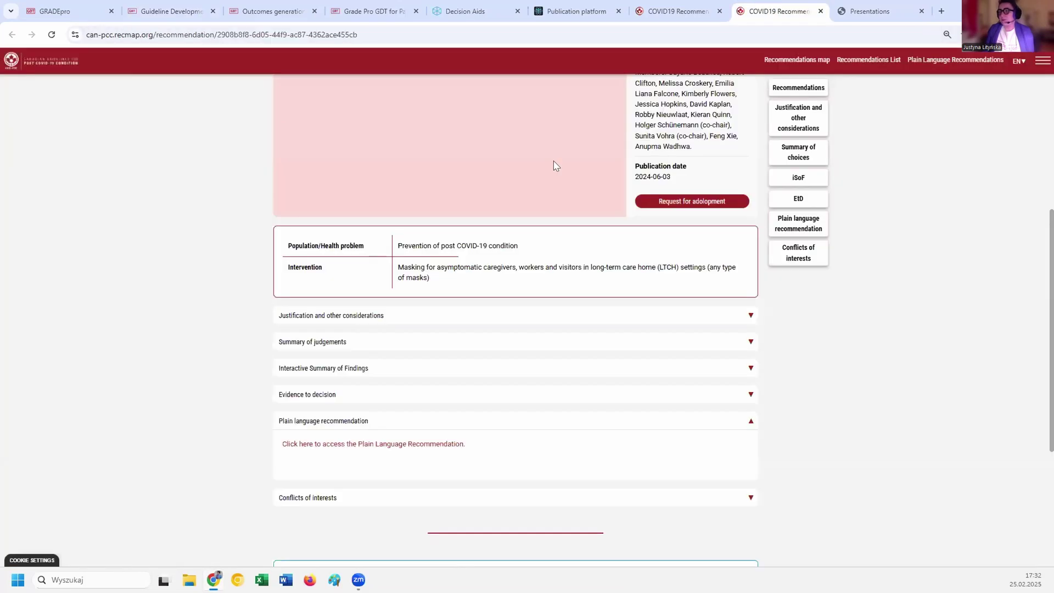
scroll(337, 376, "up", 5)
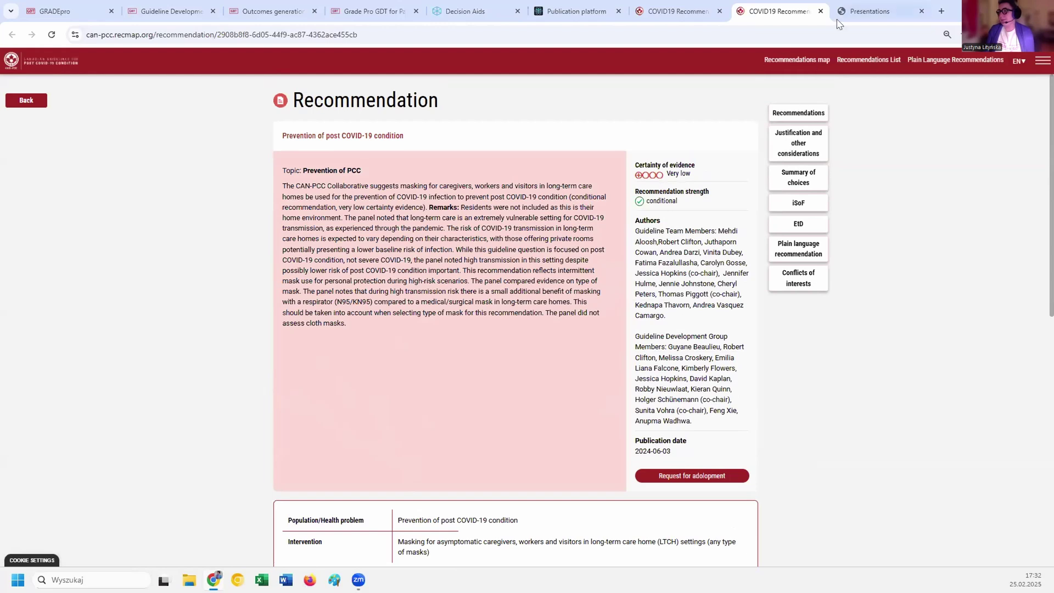
left_click(869, 11)
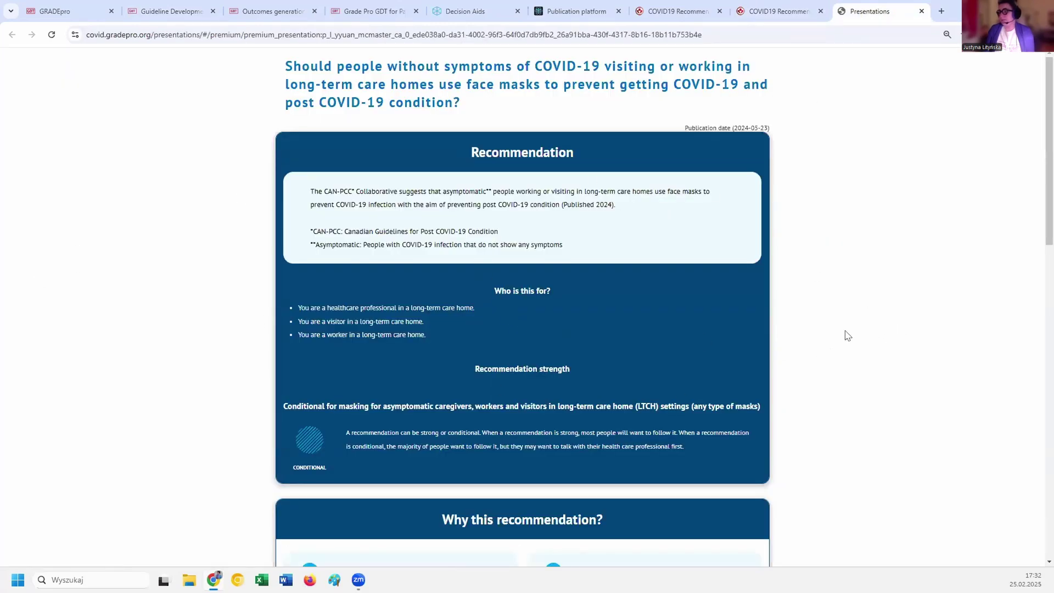
scroll(848, 335, "down", 15)
scroll(848, 335, "up", 15)
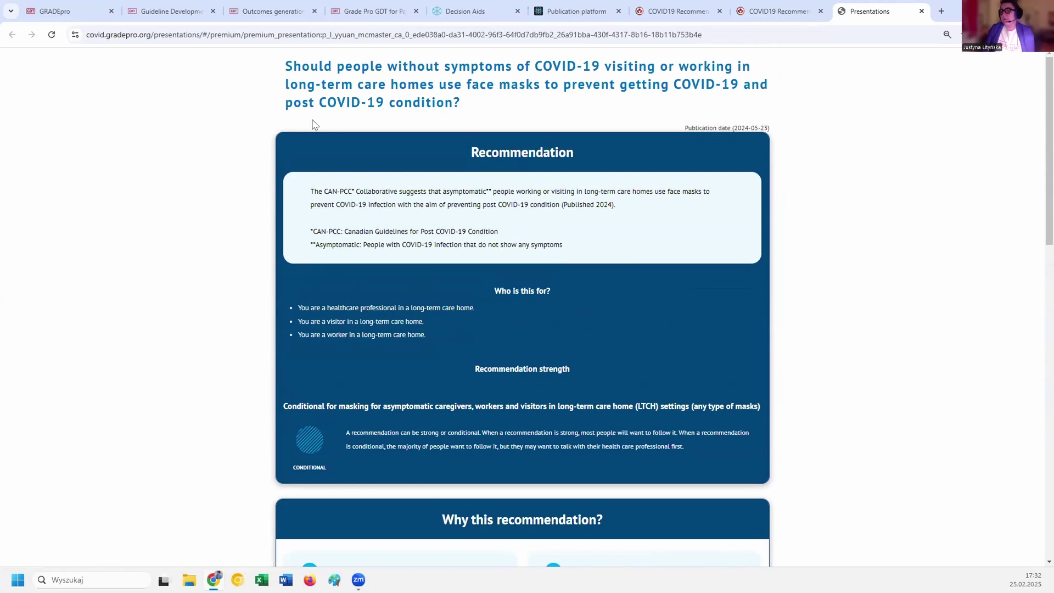
Switch to the mammography screening decision aid and examine its background, harms and benefits, and outcomes table.
left_click(458, 11)
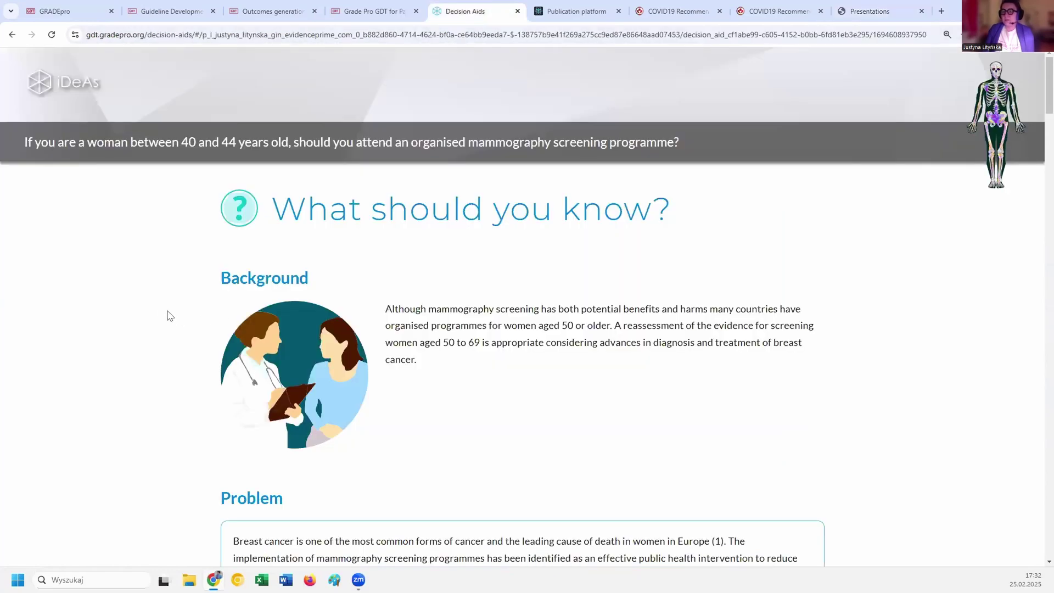
scroll(161, 314, "down", 2)
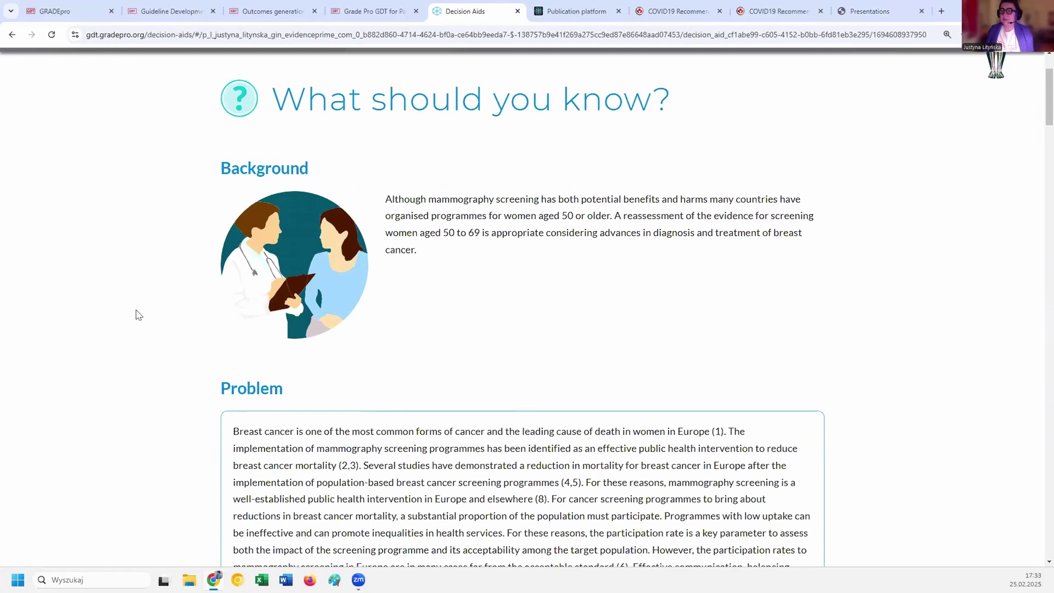
scroll(174, 295, "down", 2)
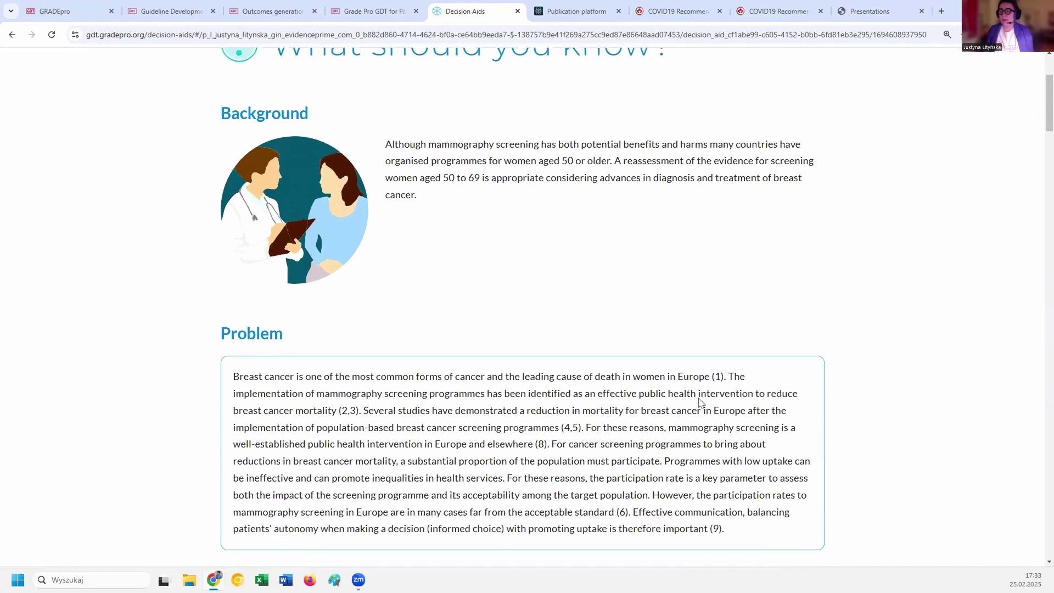
scroll(483, 275, "down", 15)
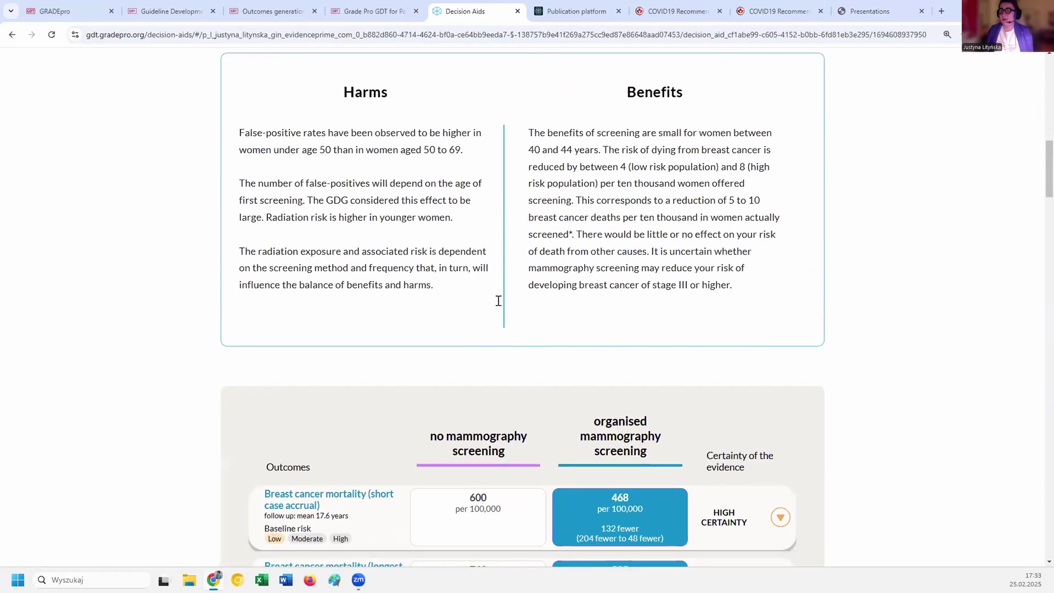
scroll(467, 367, "down", 10)
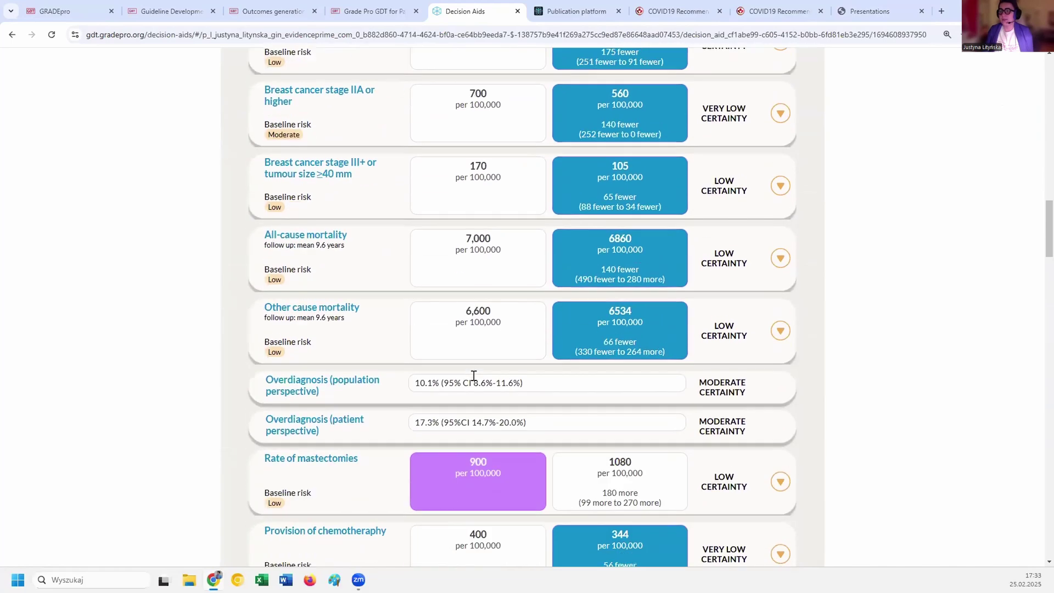
scroll(474, 377, "down", 12)
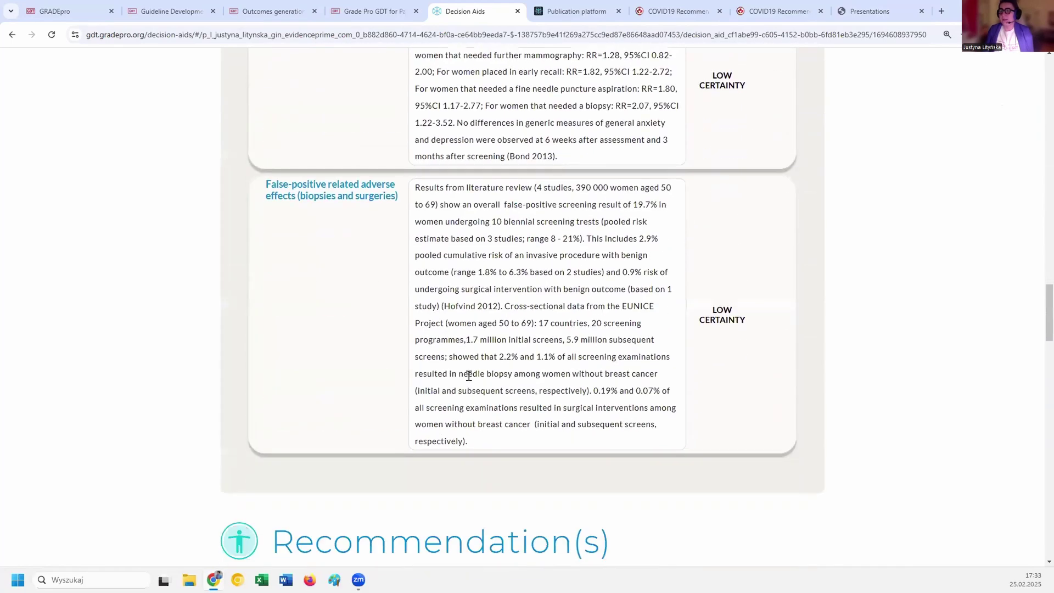
scroll(471, 379, "up", 15)
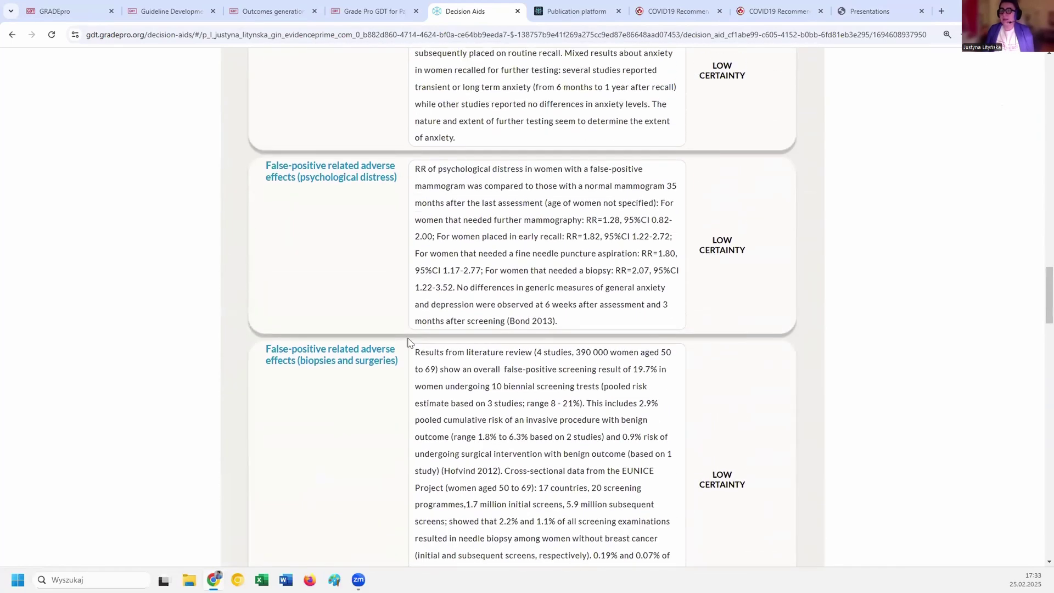
scroll(419, 376, "up", 20)
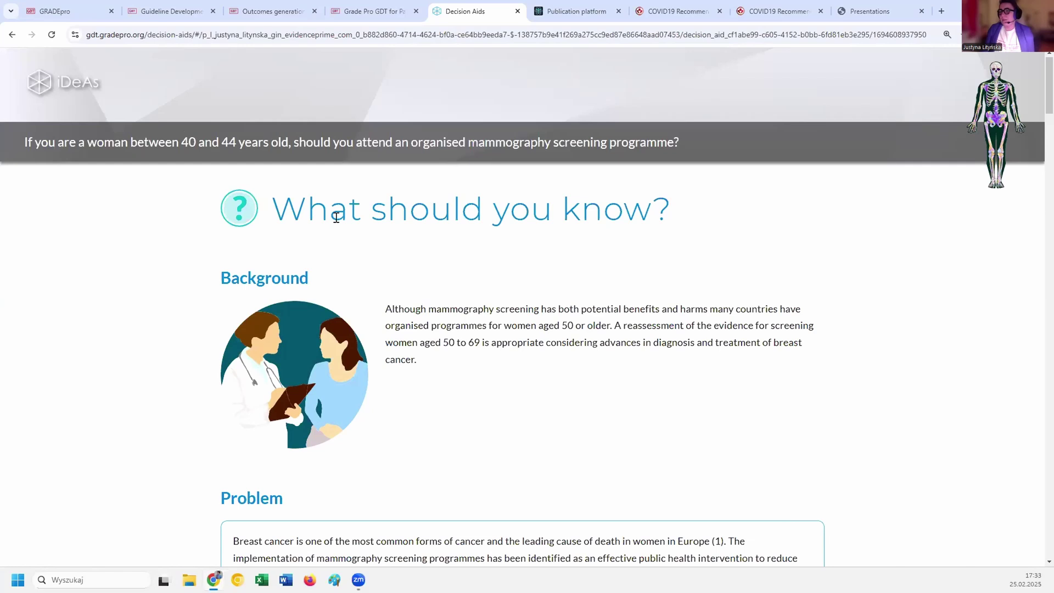
Return to the guideline project and revisit the GLP-1 agonists vs. Insulin question's evidence table, recommendations assessment and clinicians' presentation.
left_click(169, 12)
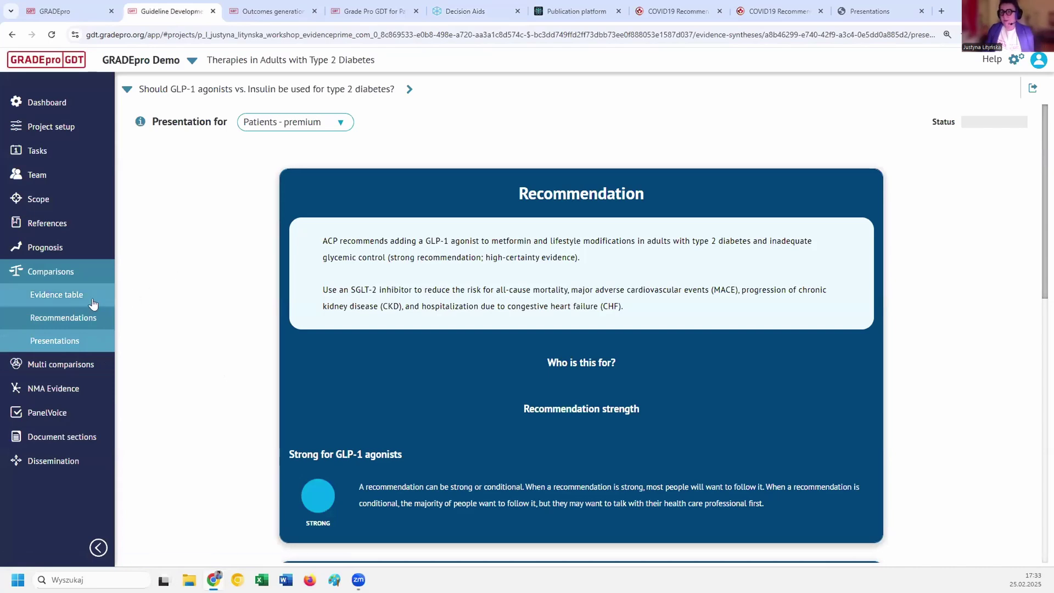
left_click(57, 295)
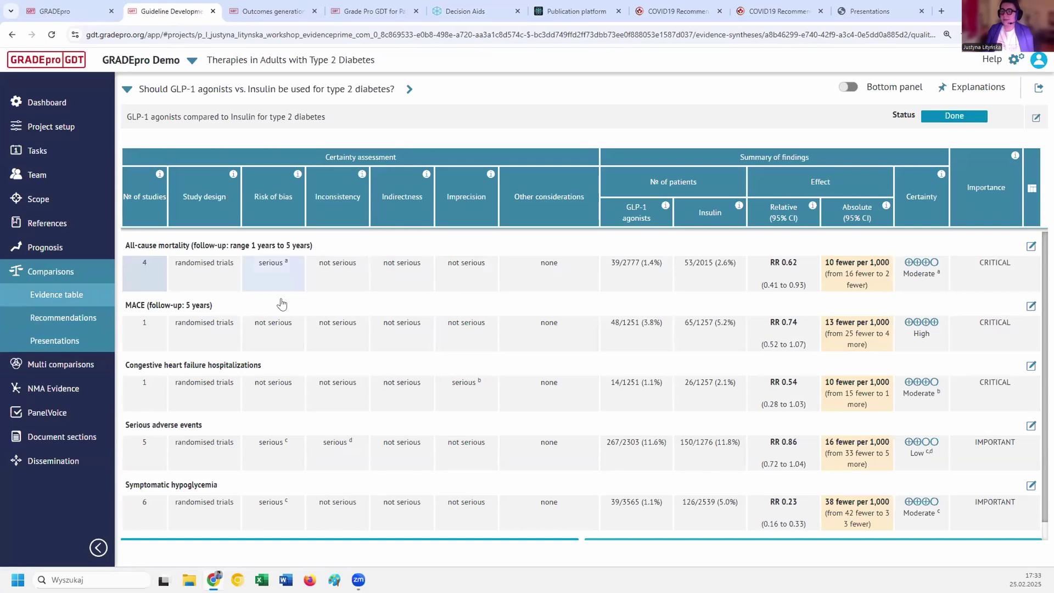
left_click(65, 323)
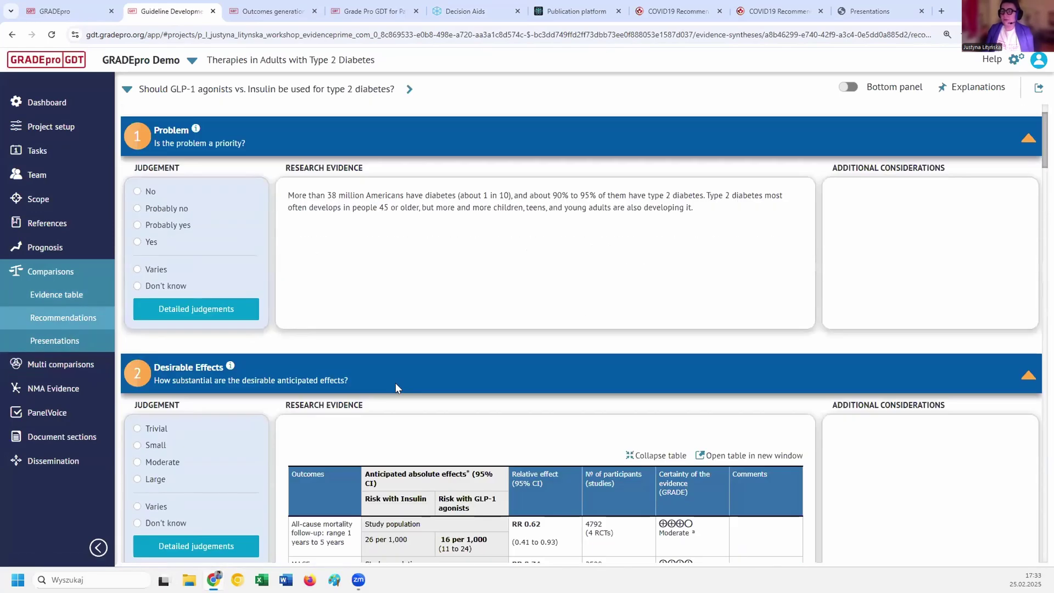
scroll(396, 384, "down", 6)
scroll(282, 491, "up", 4)
scroll(283, 491, "up", 3)
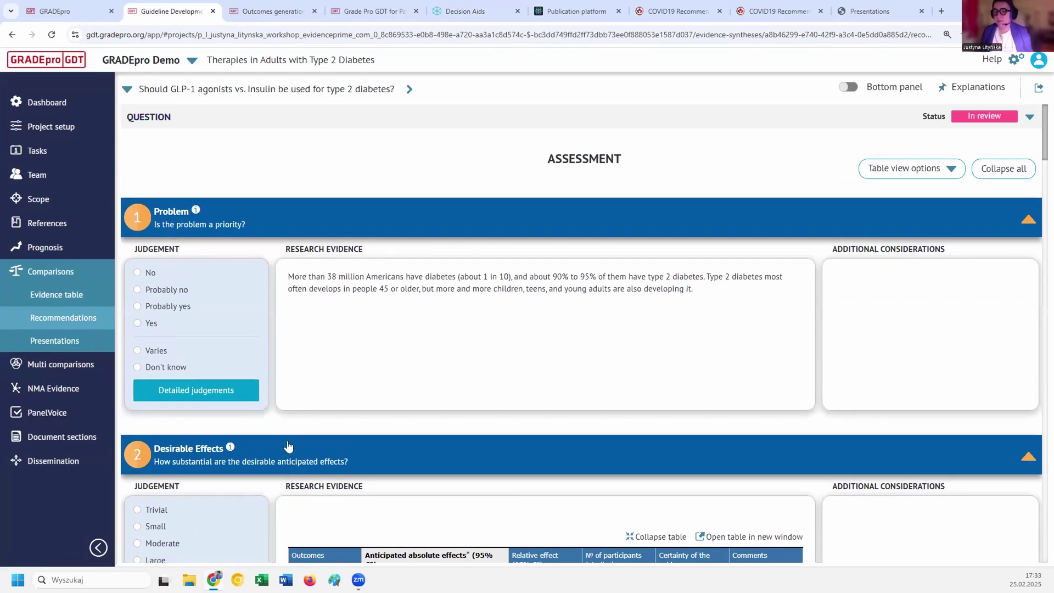
left_click(47, 342)
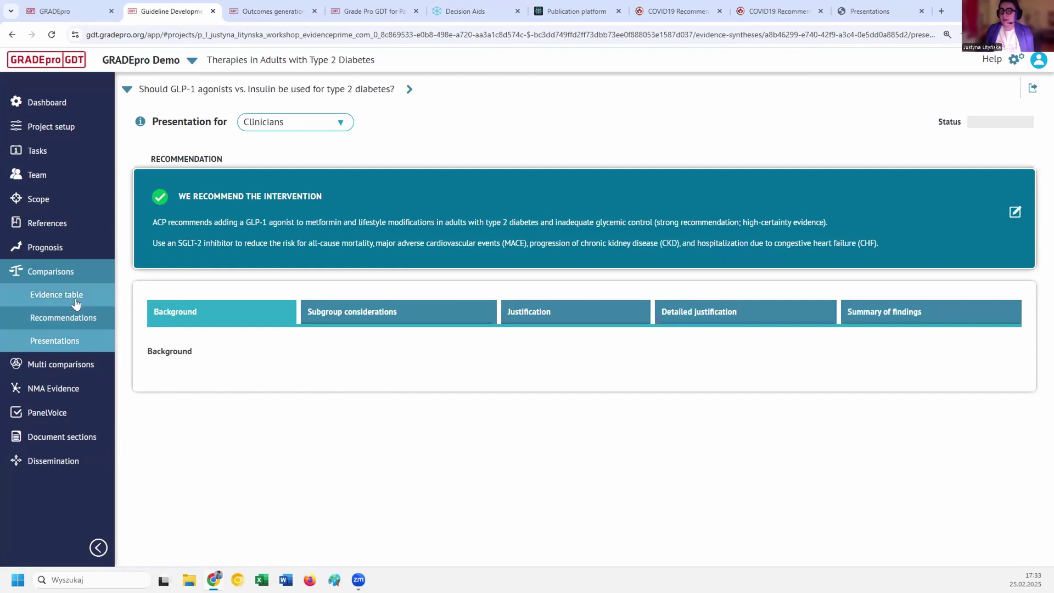
left_click(55, 294)
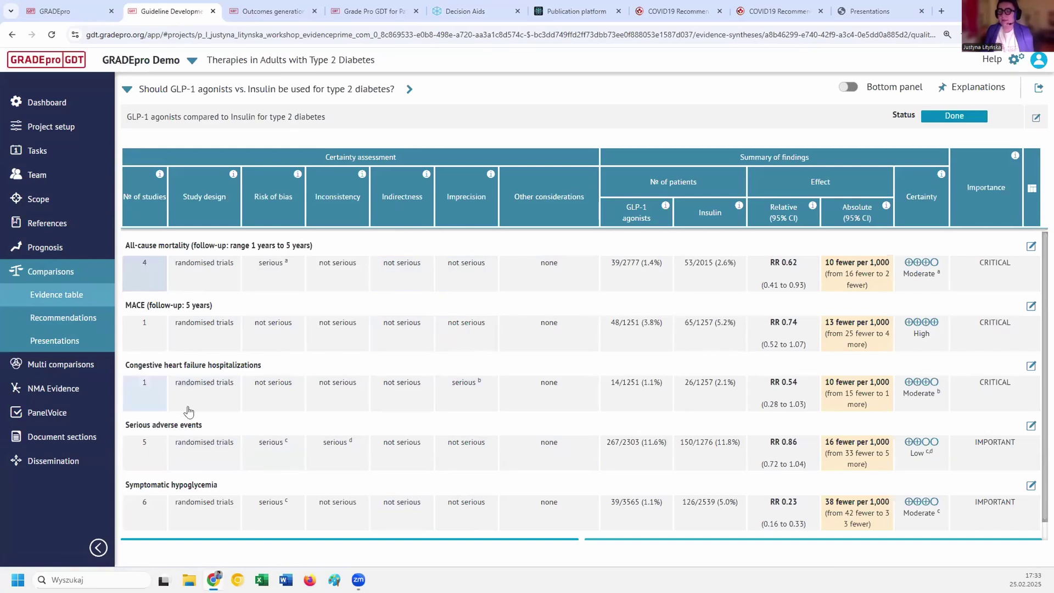
Open the summary table of the Type 2 Diabetes NMA and enlarge its visible area by collapsing the navigation and zooming out.
left_click(67, 388)
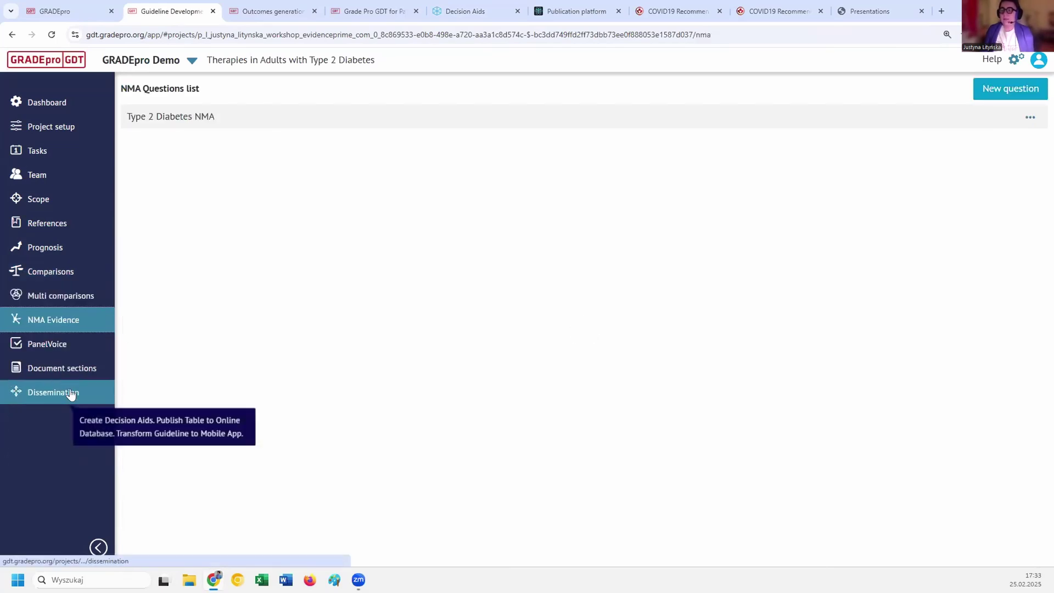
left_click(210, 125)
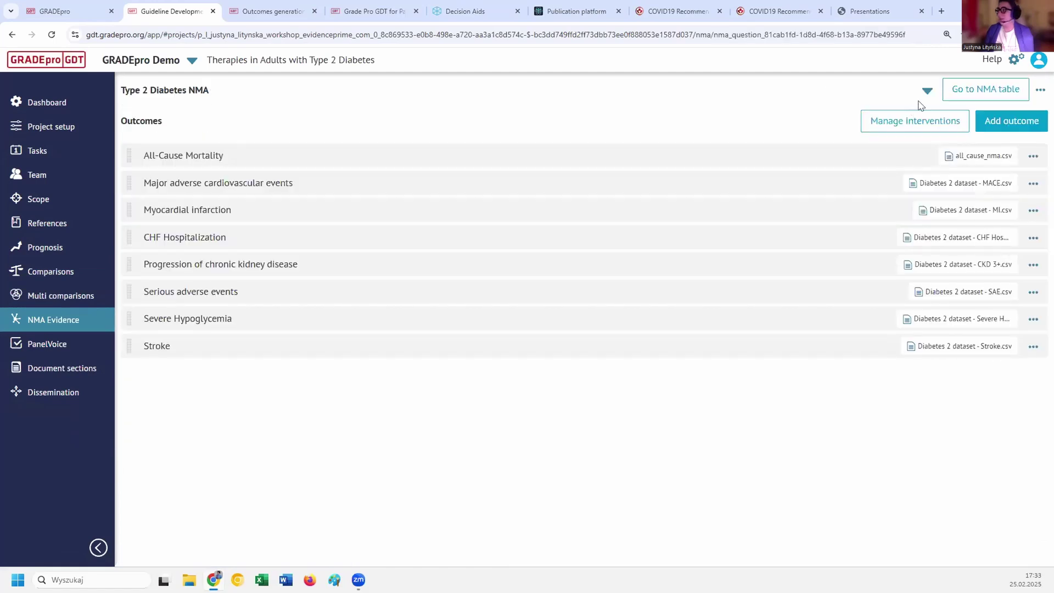
left_click(962, 93)
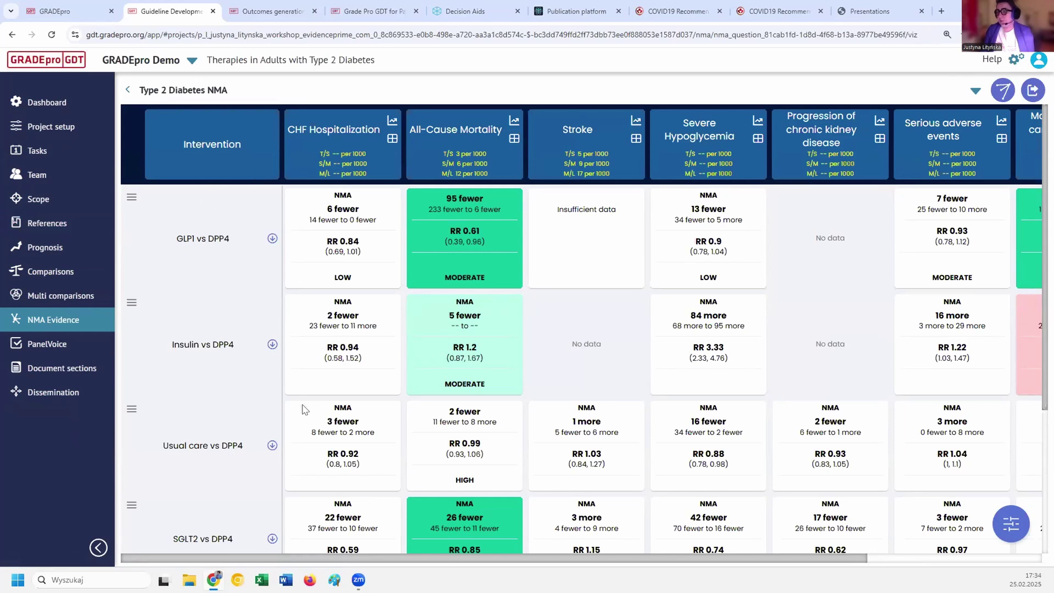
left_click(99, 548)
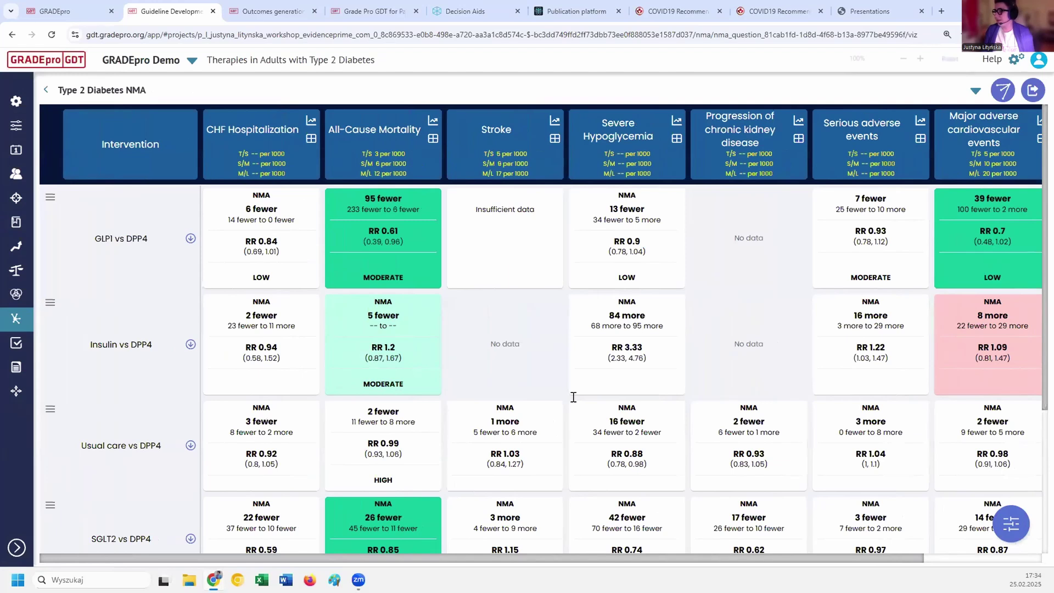
key("ctrl+minus")
Examine the NMA table's effects across interventions and outcomes, briefly expanding the details of the GLP1 vs DPP4 comparison.
scroll(572, 406, "down", 2)
scroll(568, 418, "up", 2)
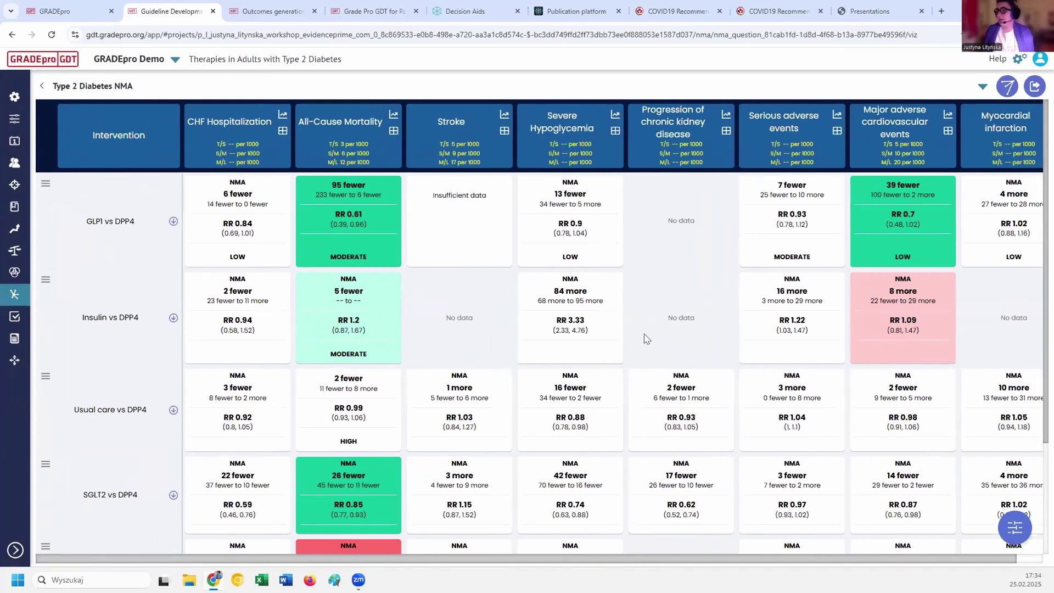
scroll(428, 316, "down", 3)
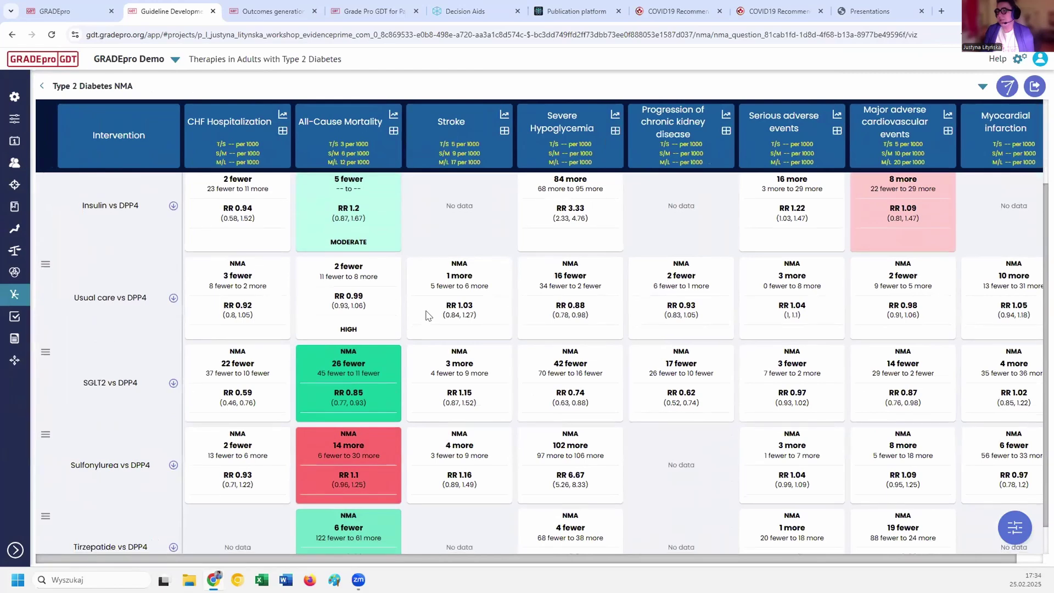
scroll(429, 316, "up", 3)
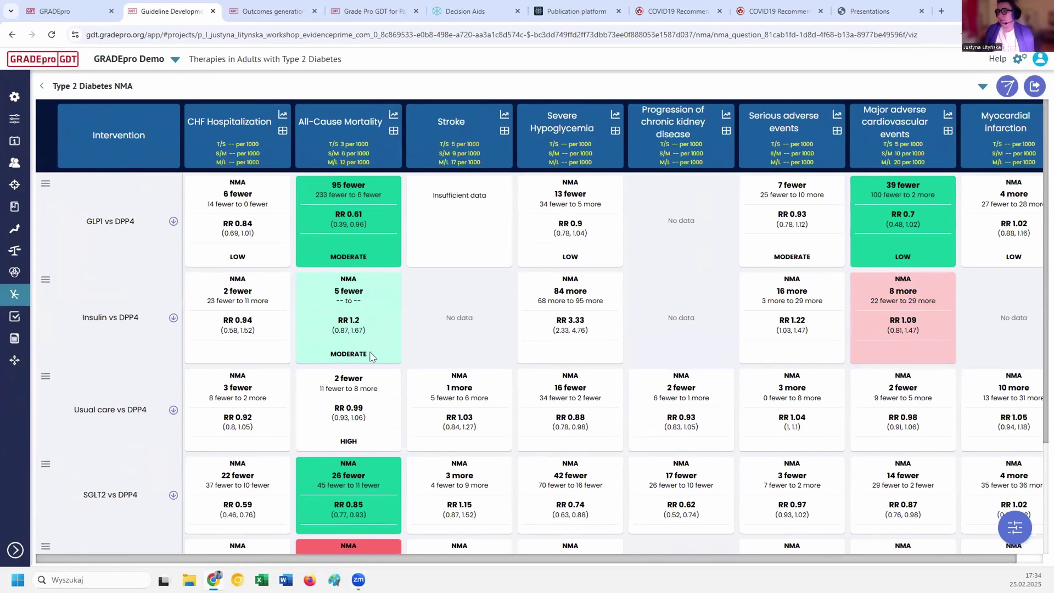
scroll(370, 351, "down", 2)
scroll(370, 352, "up", 2)
left_click(173, 222)
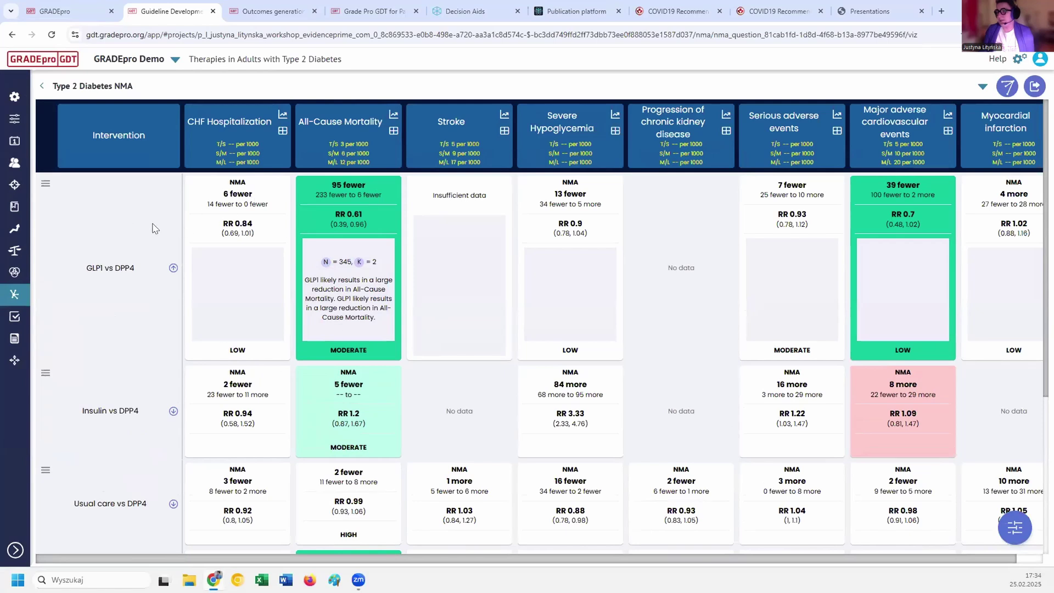
left_click(173, 267)
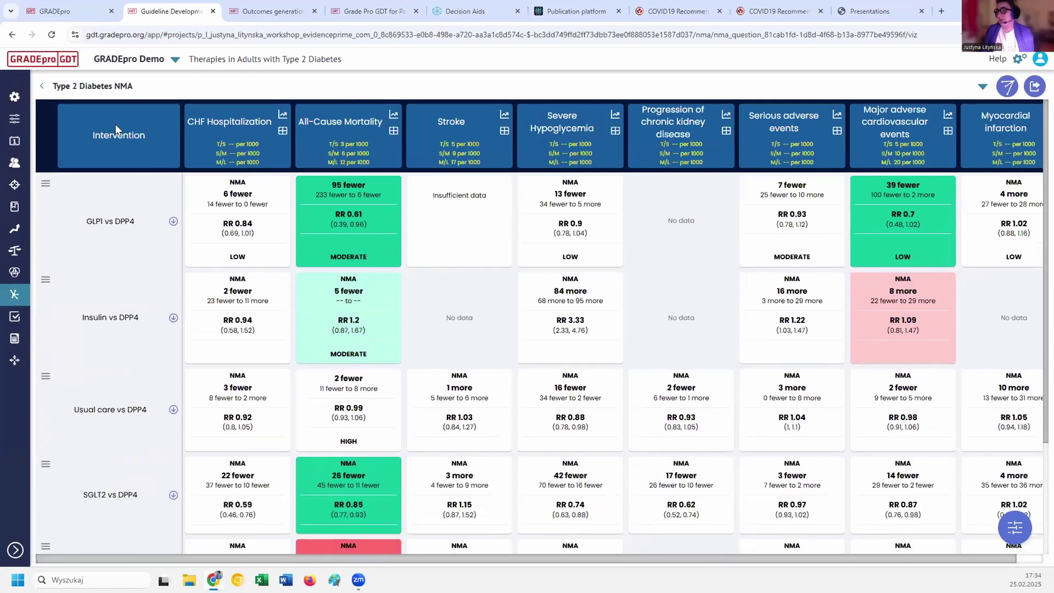
Open the All-Cause Mortality outcome from the NMA outcomes and inspect the DPP4 vs GLP1 estimates and certainty ratings without saving.
left_click(42, 89)
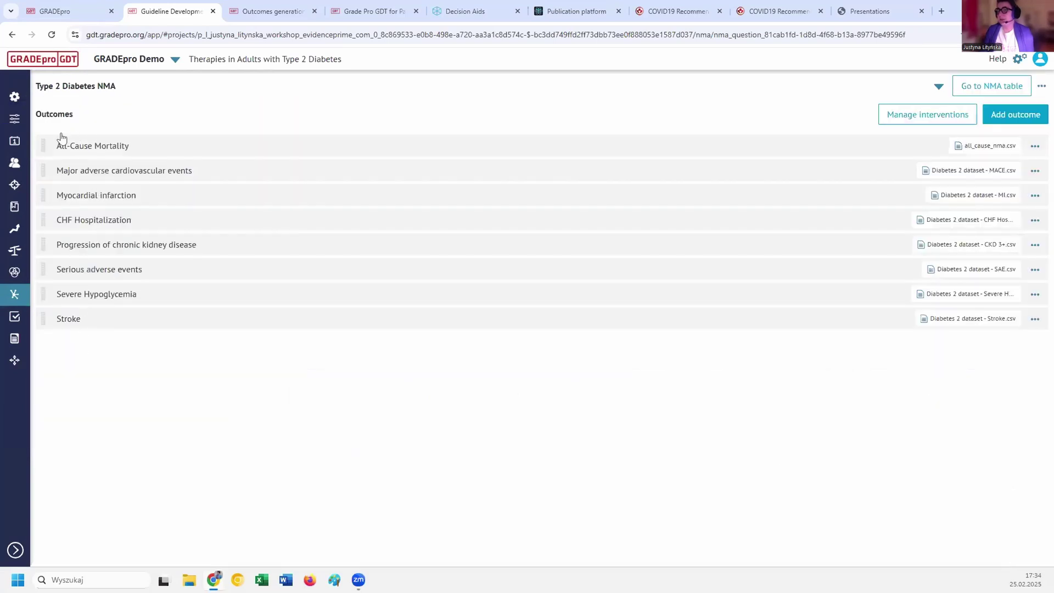
left_click(86, 148)
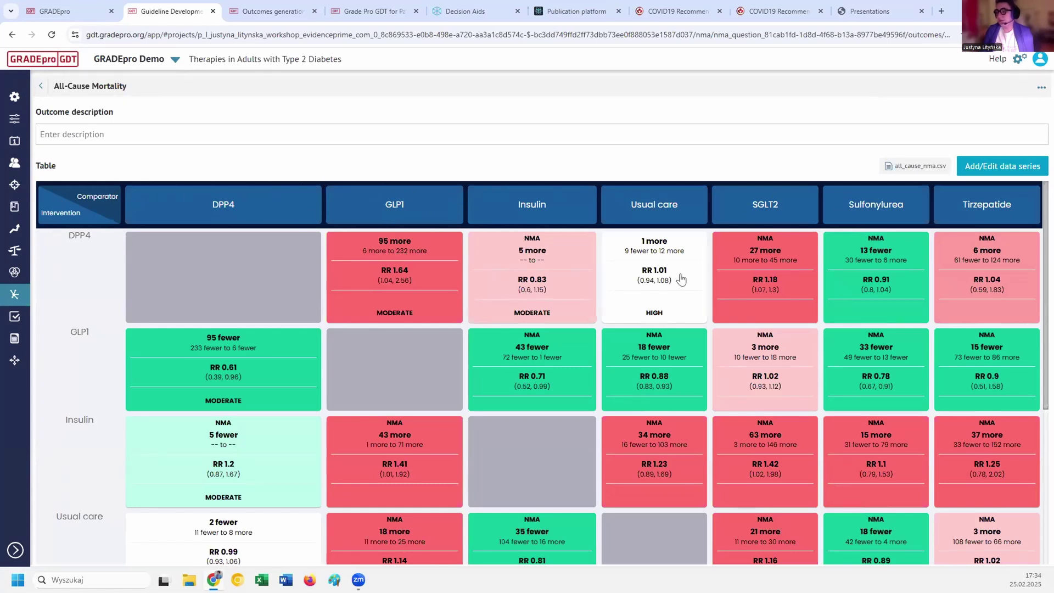
left_click(387, 248)
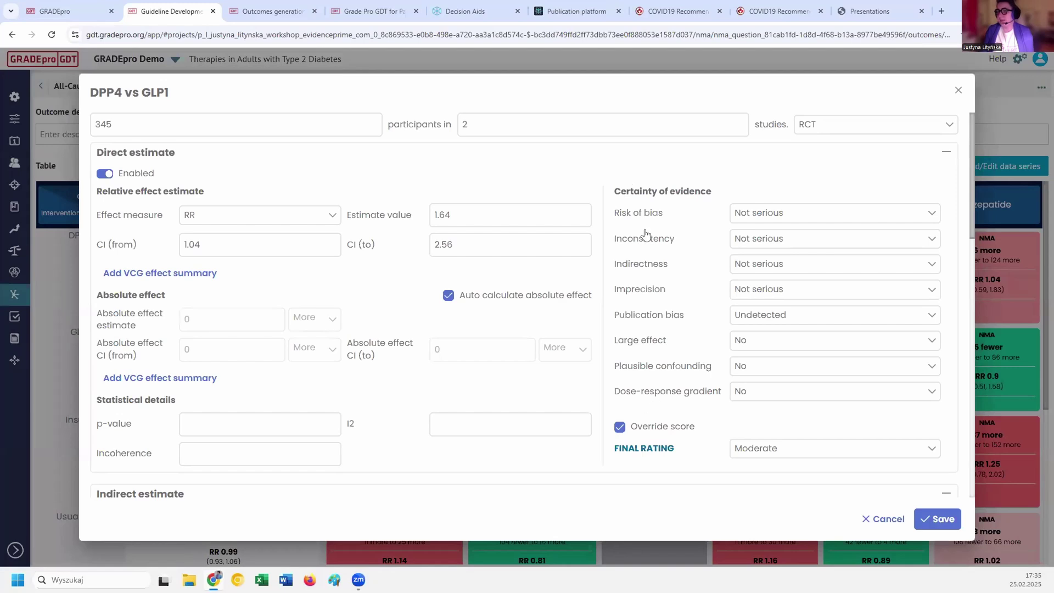
left_click(959, 91)
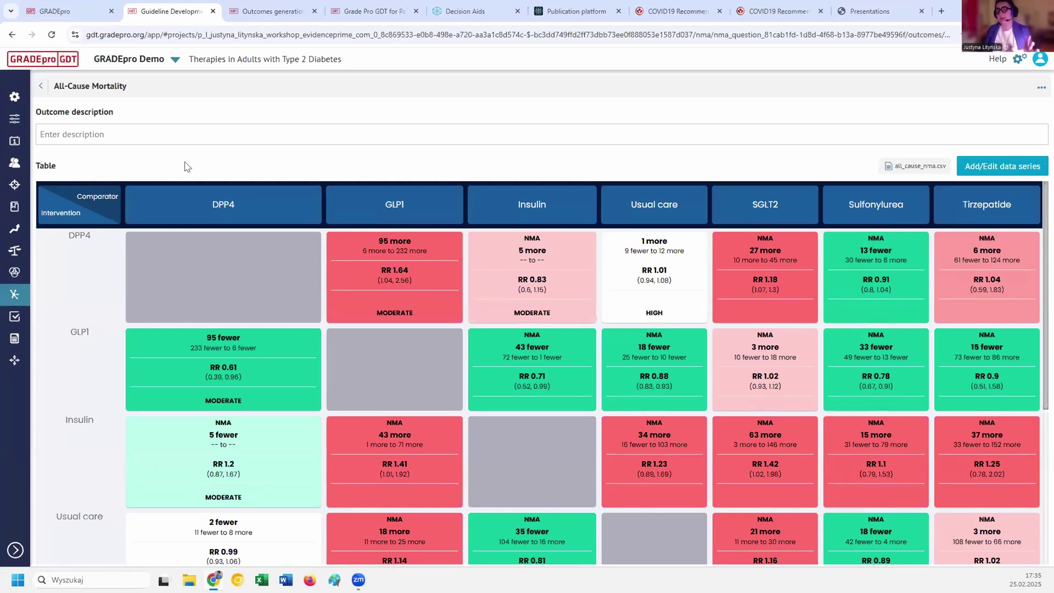
Open the draft multiple-comparison question on newer therapies for type 2 diabetes and review its Problem and Desirable Effects evidence.
mouse_move(26, 262)
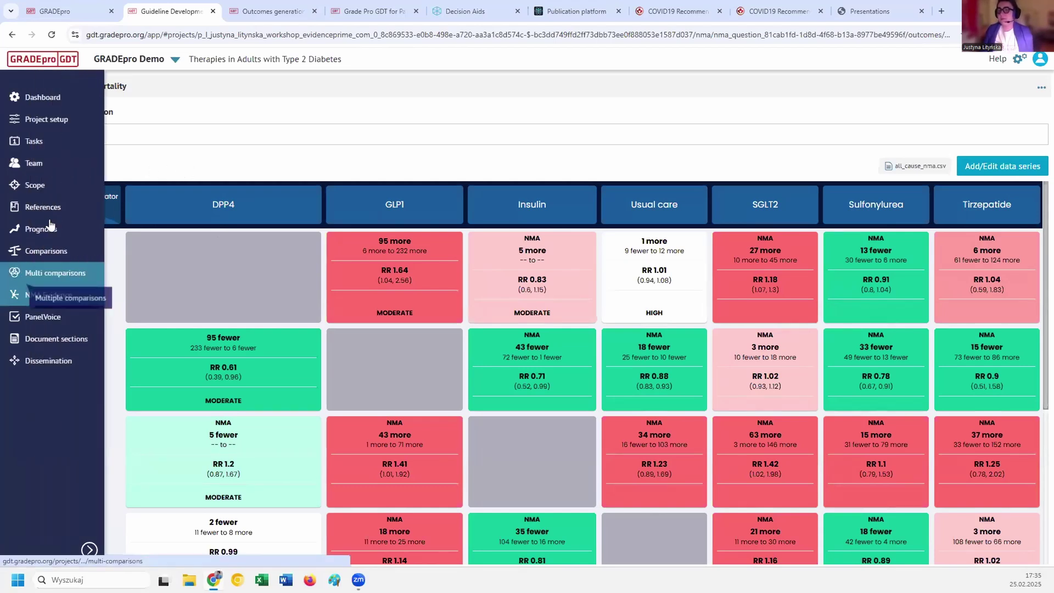
left_click(48, 273)
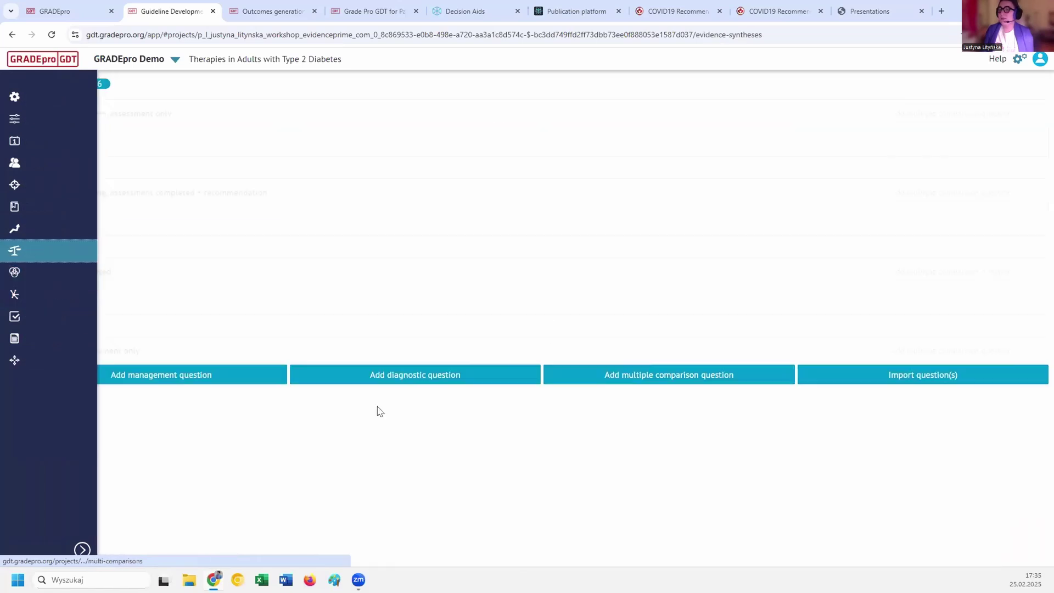
scroll(394, 401, "down", 3)
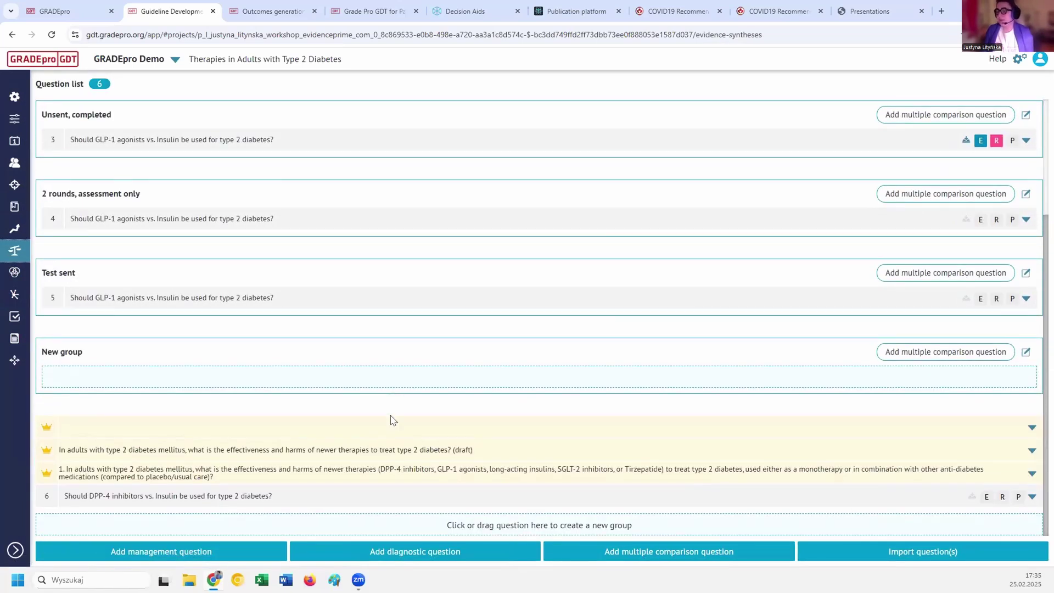
left_click(382, 451)
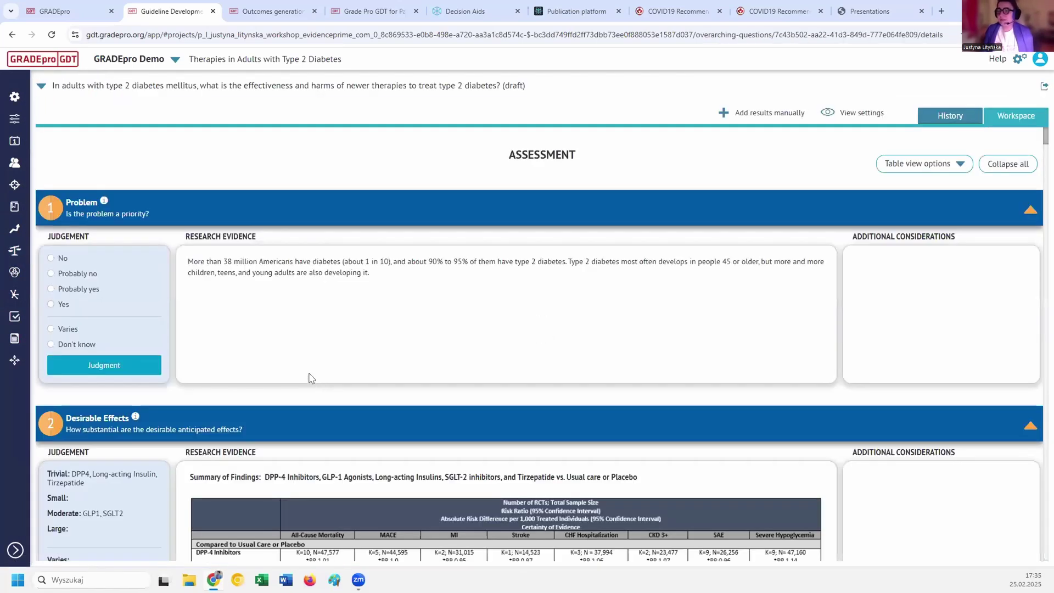
scroll(312, 377, "down", 4)
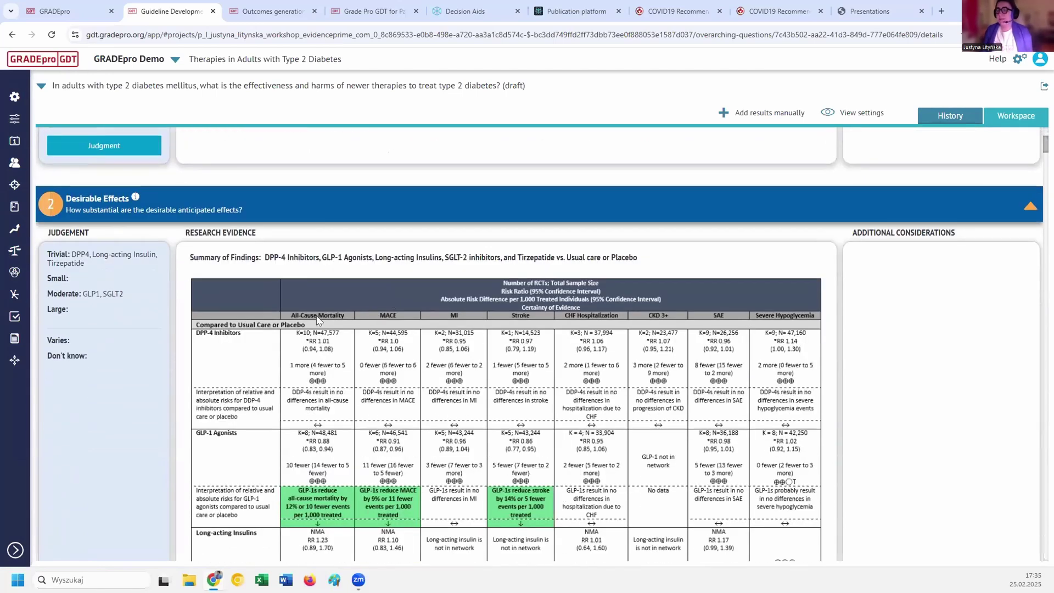
scroll(189, 326, "down", 1)
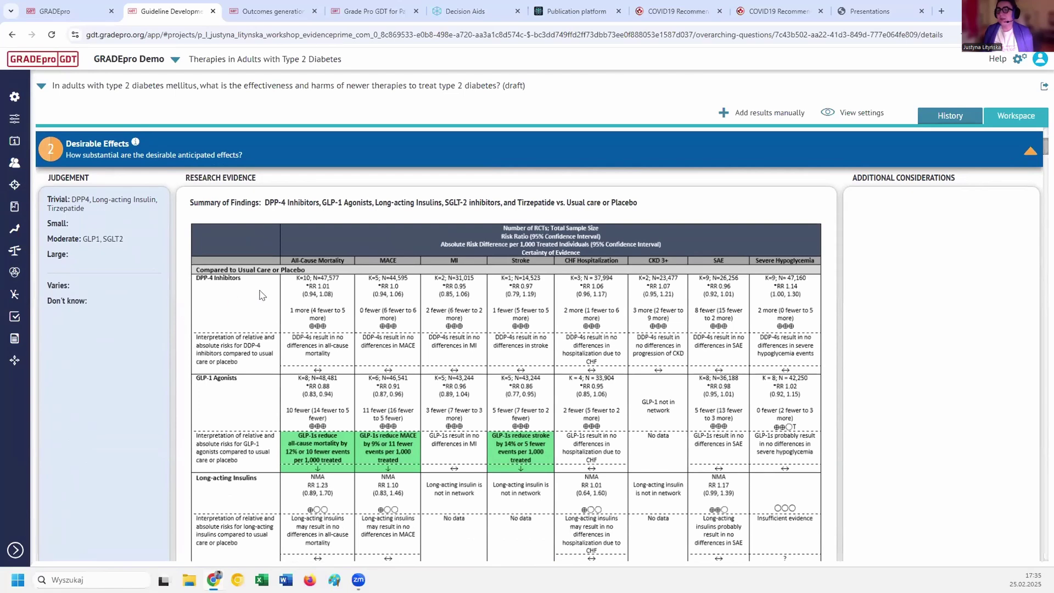
scroll(258, 299, "up", 3)
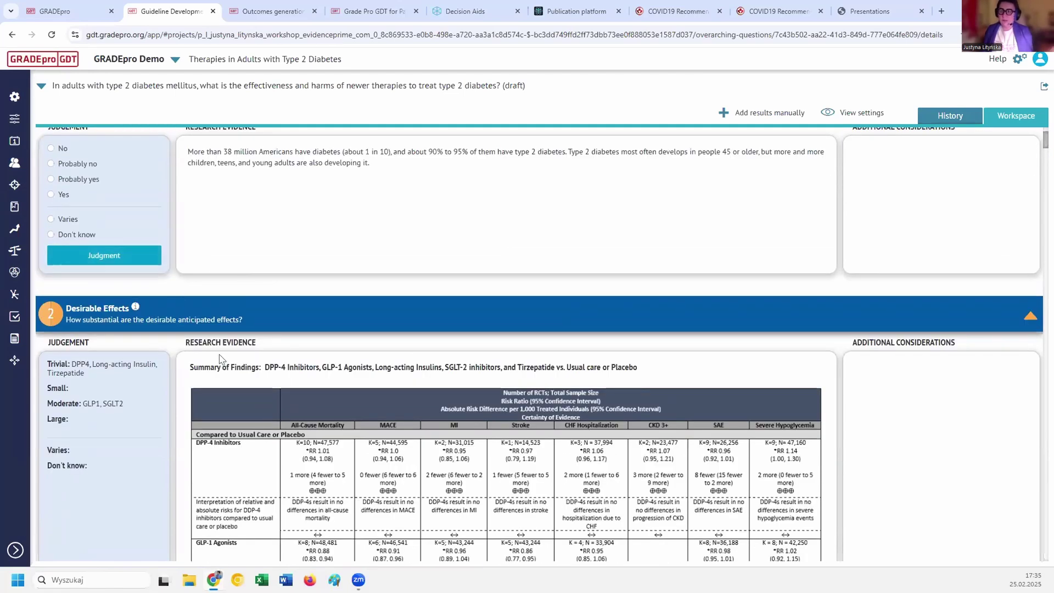
scroll(163, 365, "down", 2)
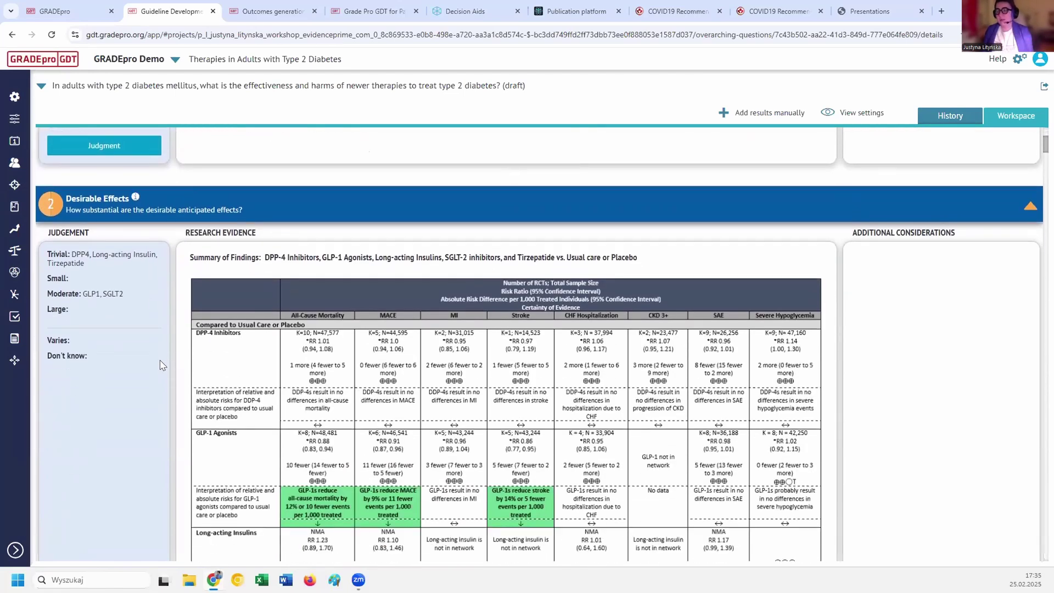
Inspect the per-intervention Desirable Effects judgements of the draft question and close them without applying changes.
scroll(162, 365, "down", 10)
left_click(123, 304)
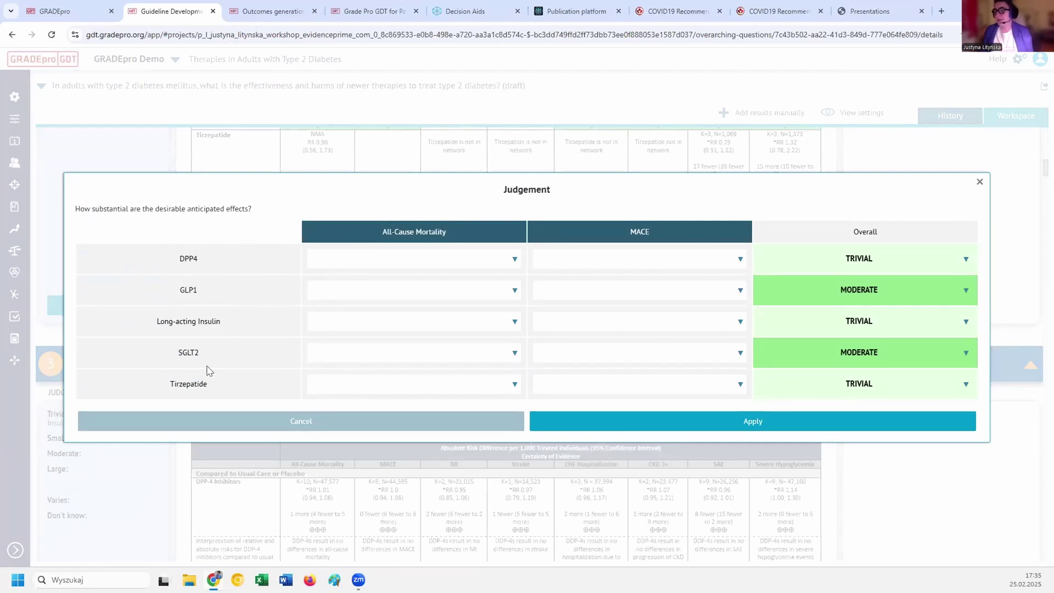
left_click(209, 421)
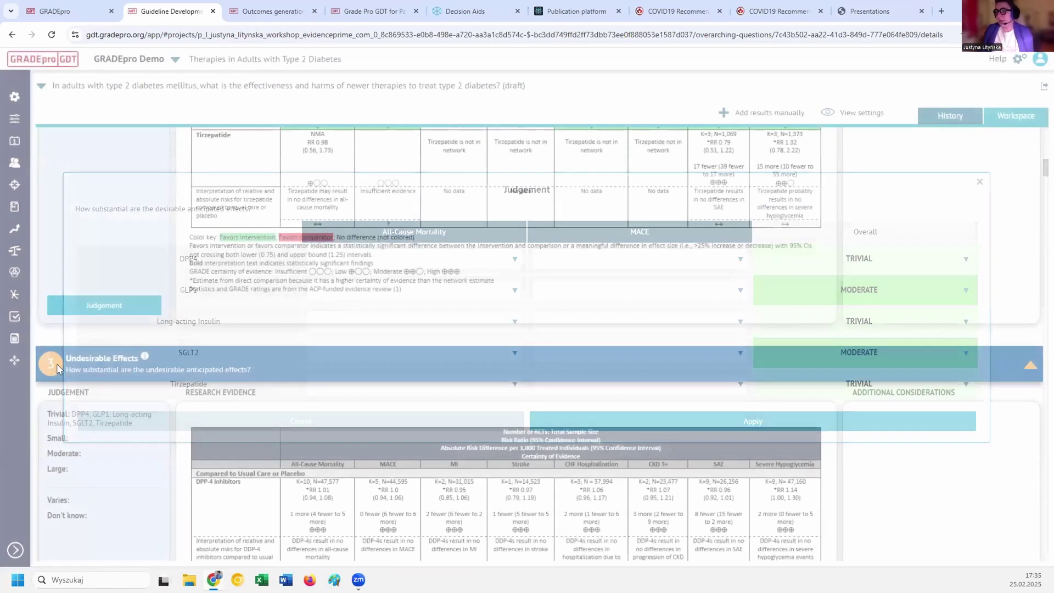
Inspect the per-intervention Net Balance judgements of the draft question and close them without applying changes.
scroll(111, 268, "down", 2)
scroll(111, 268, "down", 10)
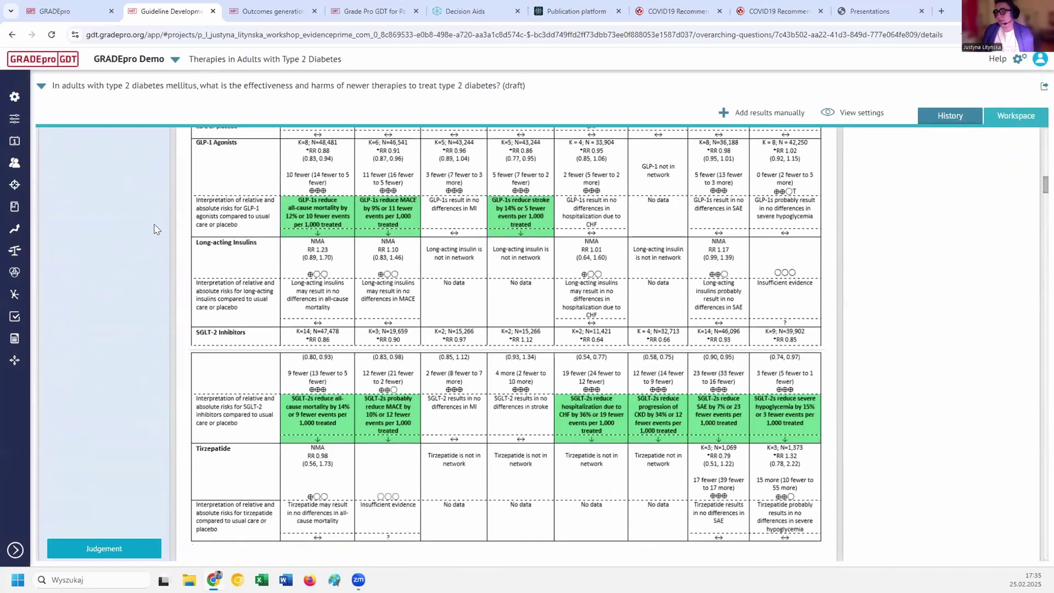
scroll(128, 247, "down", 3)
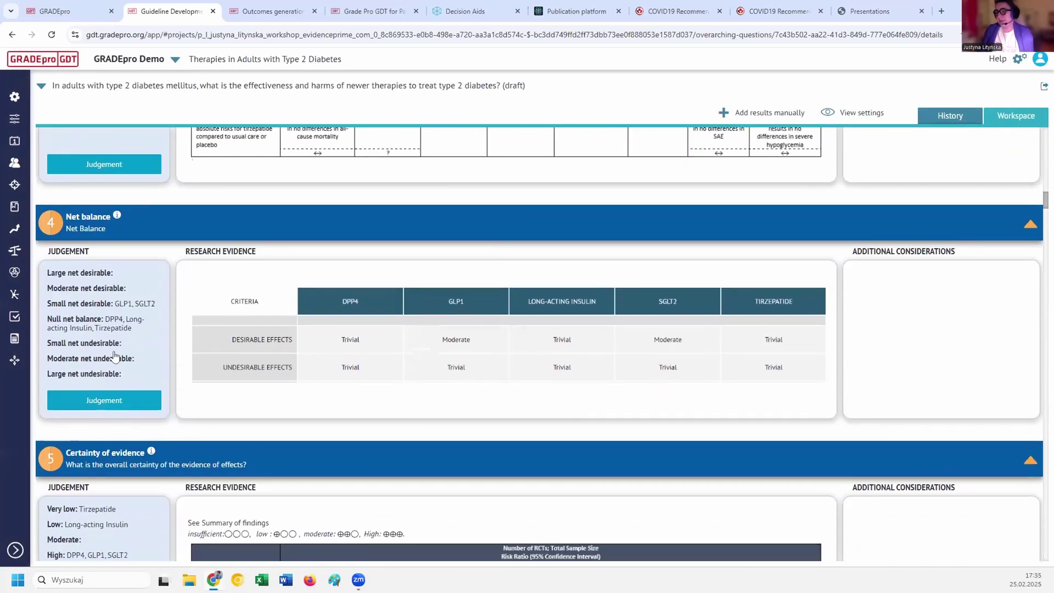
left_click(105, 400)
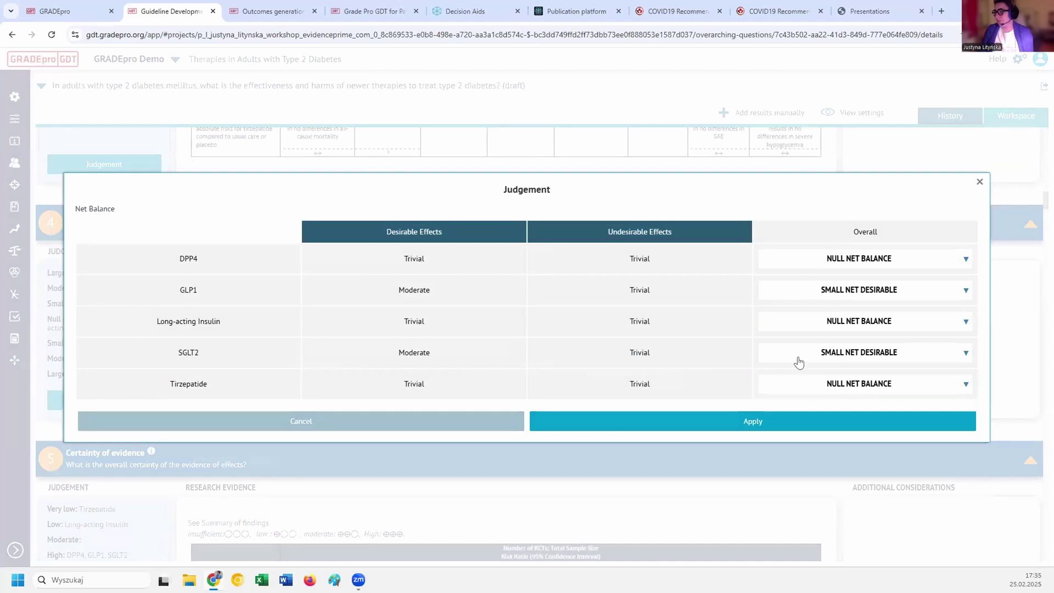
left_click(472, 421)
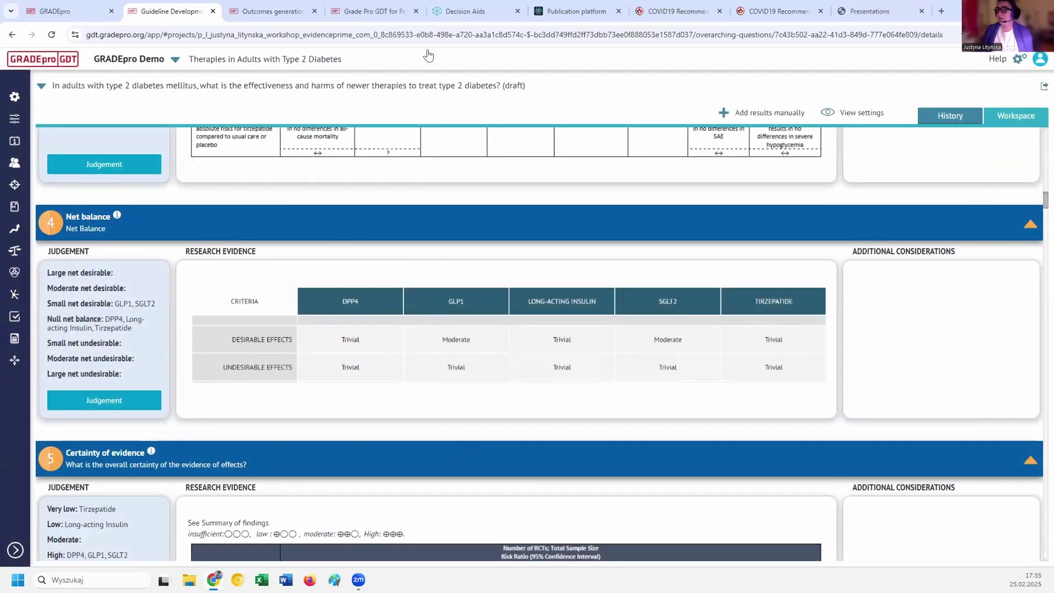
Switch to PanelVoice and open the survey for the draft question on newer type 2 diabetes therapies from the dashboard.
left_click(272, 11)
left_click(373, 11)
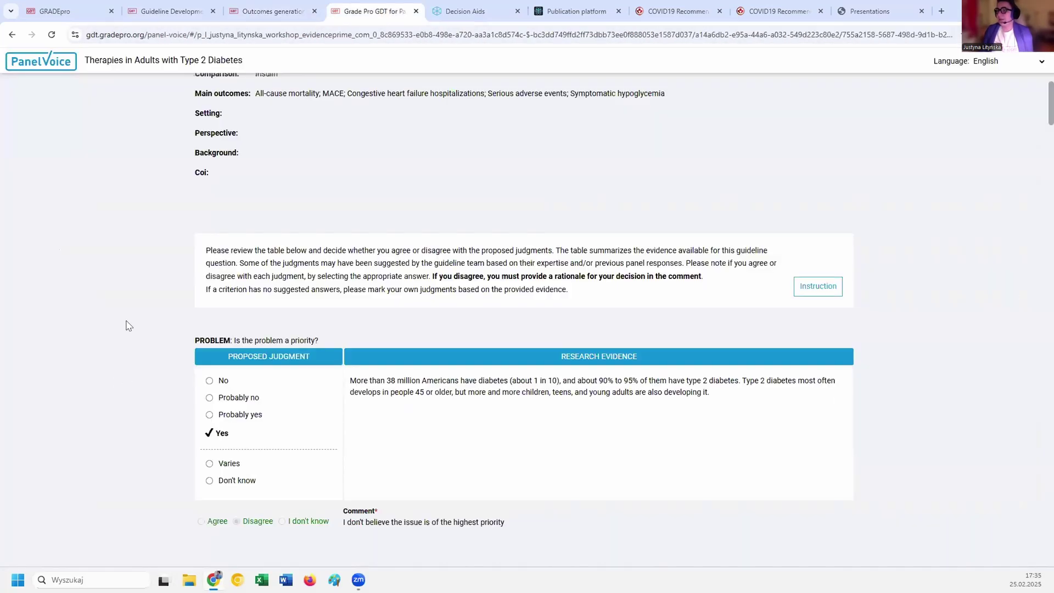
left_click(25, 67)
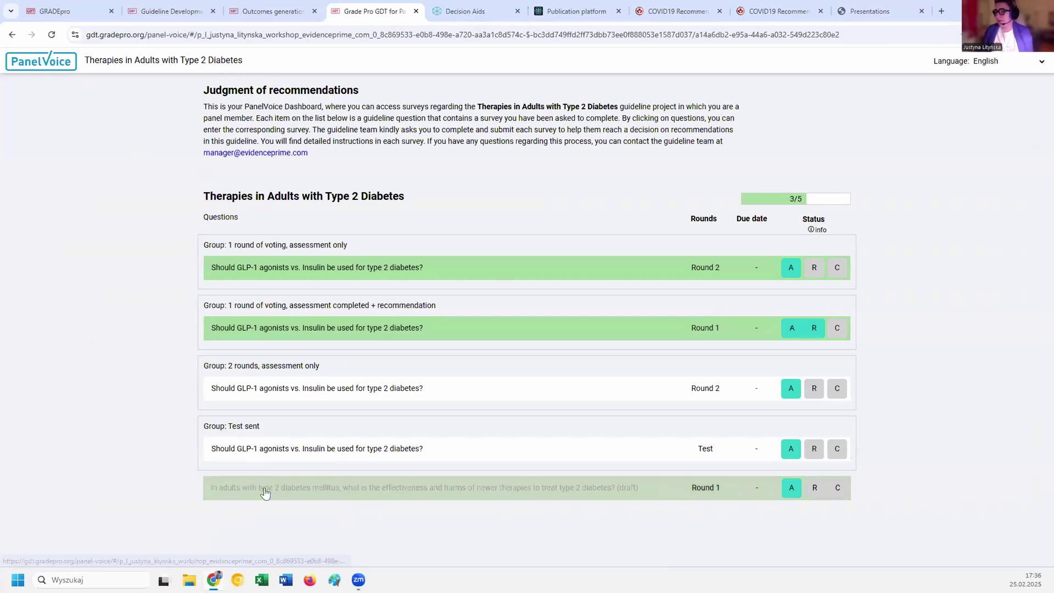
left_click(264, 491)
scroll(285, 368, "down", 7)
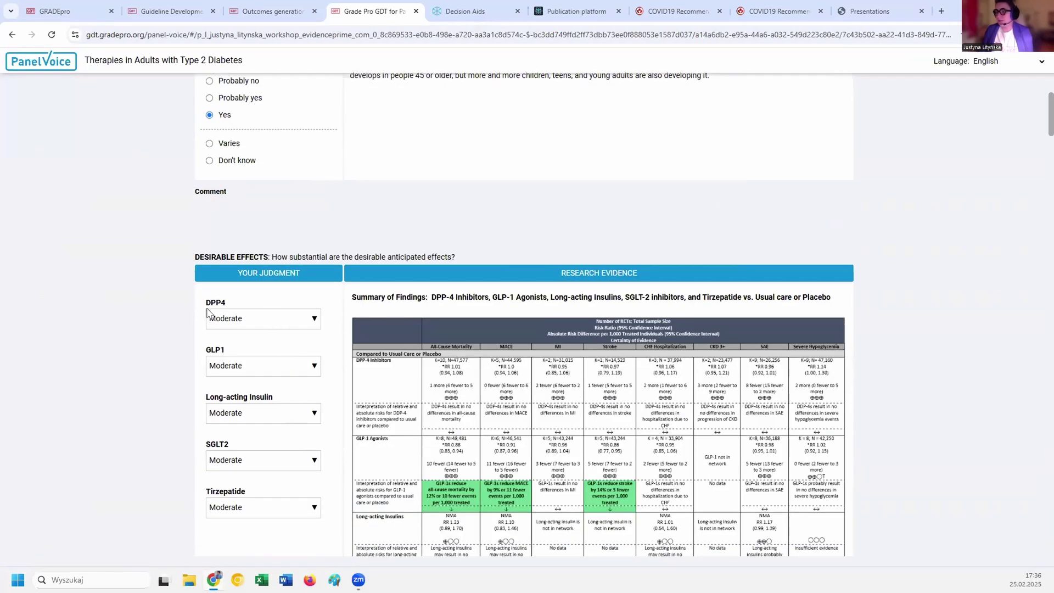
Examine the survey's per-intervention judgements and research evidence from Desirable Effects through Net Balance and Certainty of Evidence to Values.
scroll(275, 324, "down", 4)
scroll(275, 327, "up", 4)
scroll(306, 207, "down", 2)
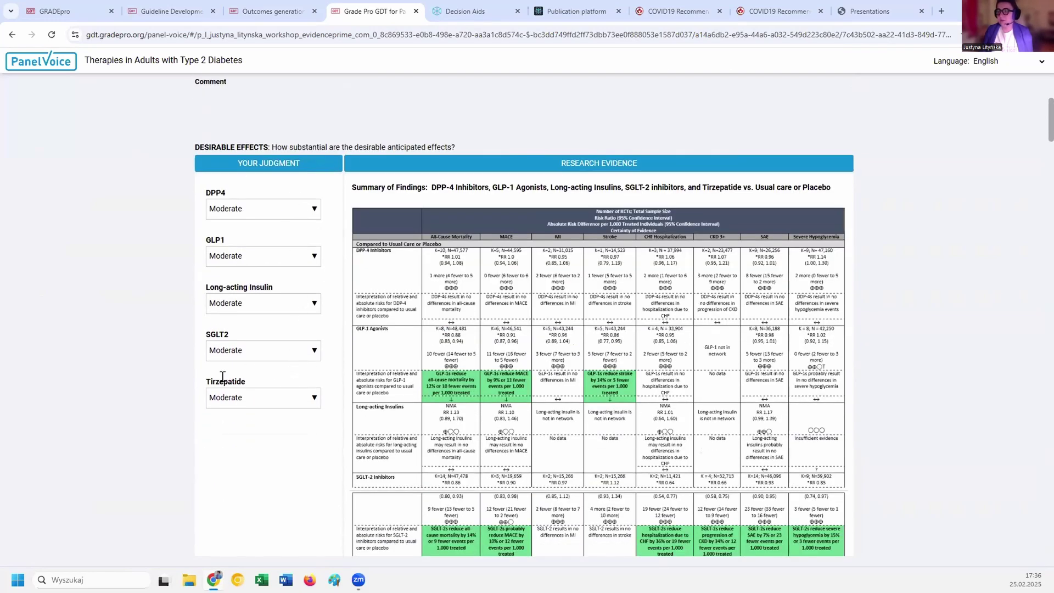
scroll(405, 271, "down", 3)
scroll(306, 321, "up", 2)
scroll(275, 318, "down", 9)
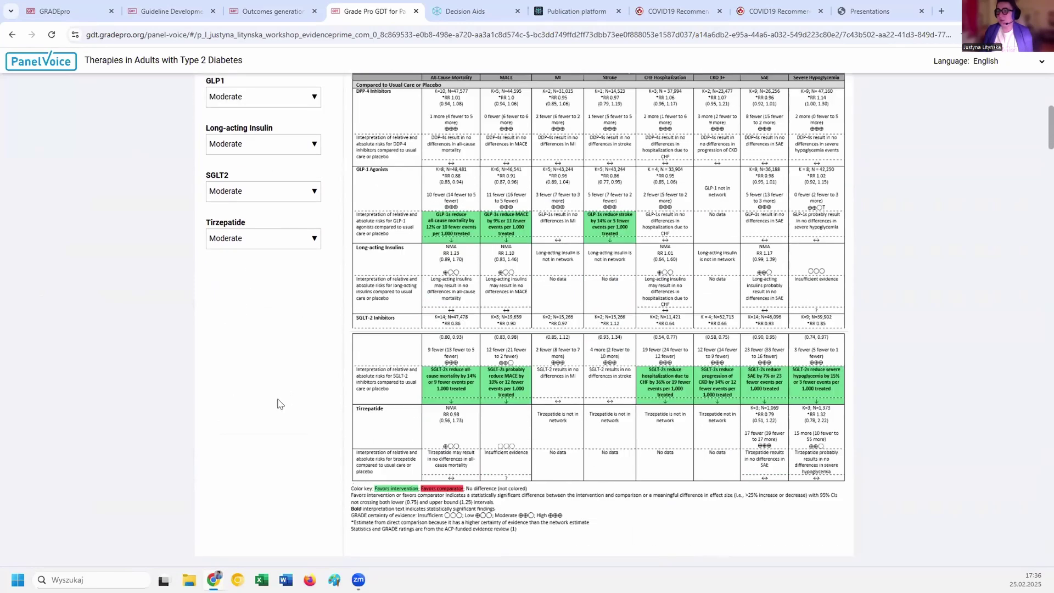
scroll(297, 341, "down", 10)
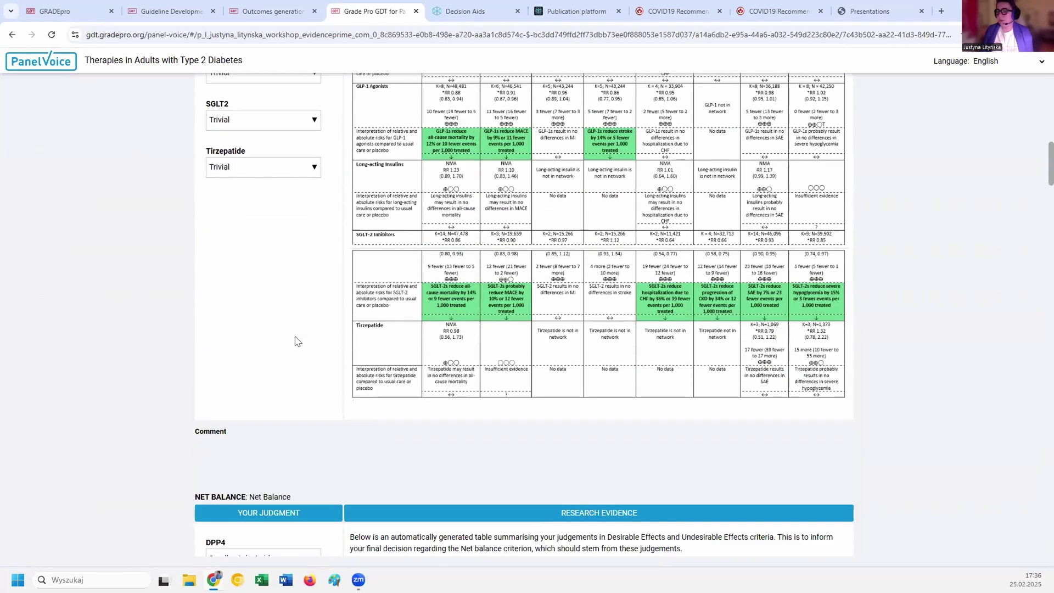
scroll(295, 341, "down", 10)
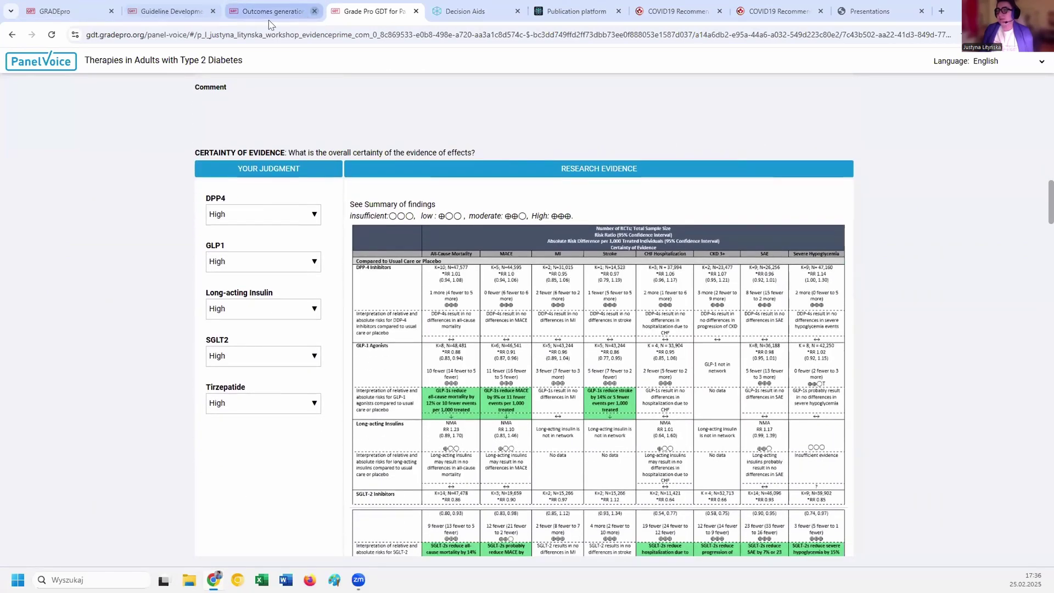
scroll(296, 338, "down", 8)
scroll(368, 306, "down", 7)
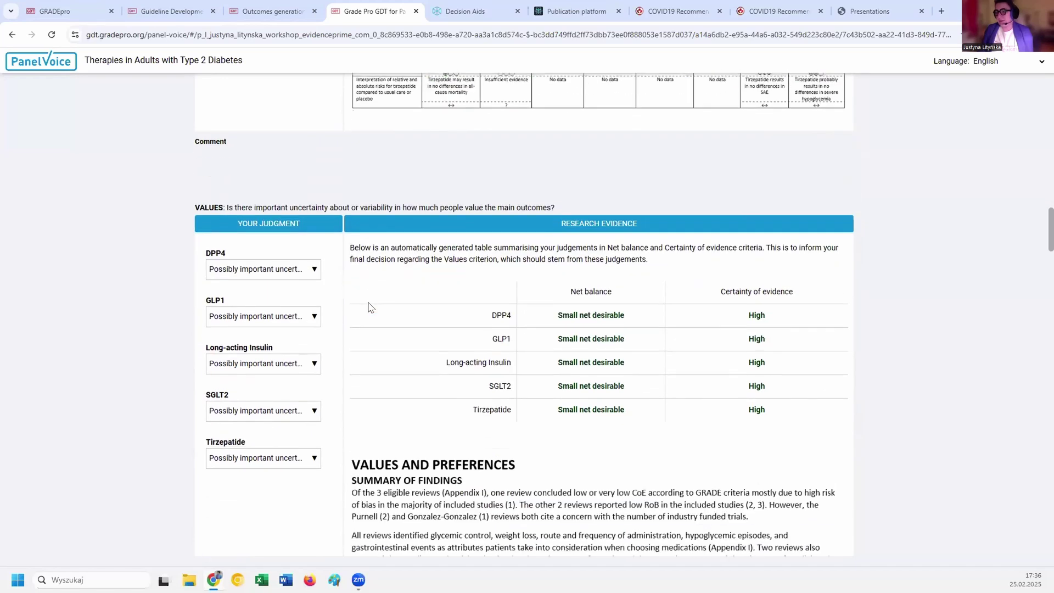
scroll(370, 310, "down", 2)
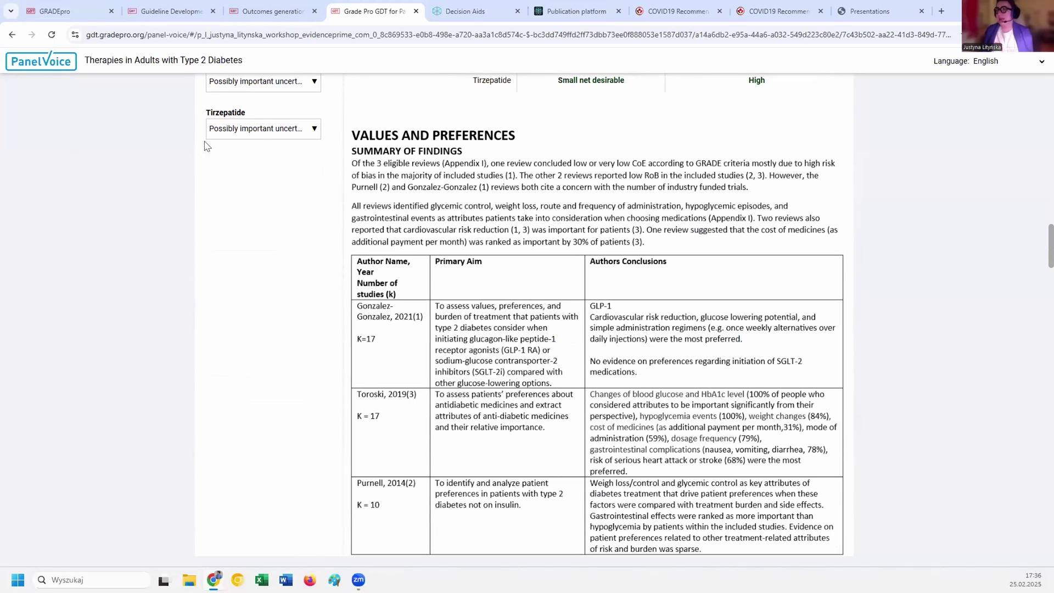
Return to the guideline project and open the Diabetes type 2 VCG visualization from the V & I dissemination section.
left_click(171, 14)
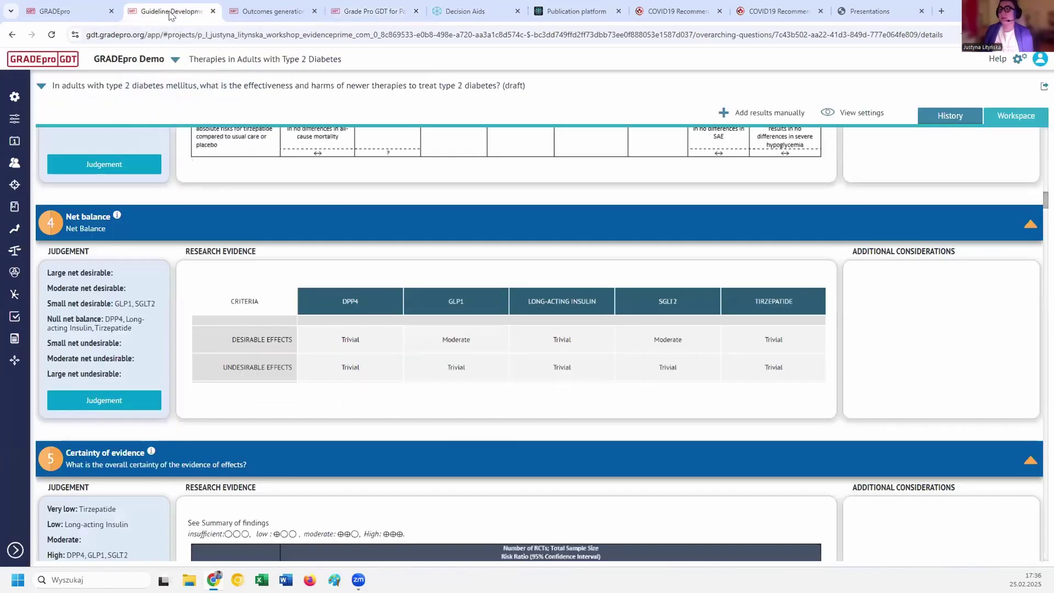
left_click(17, 549)
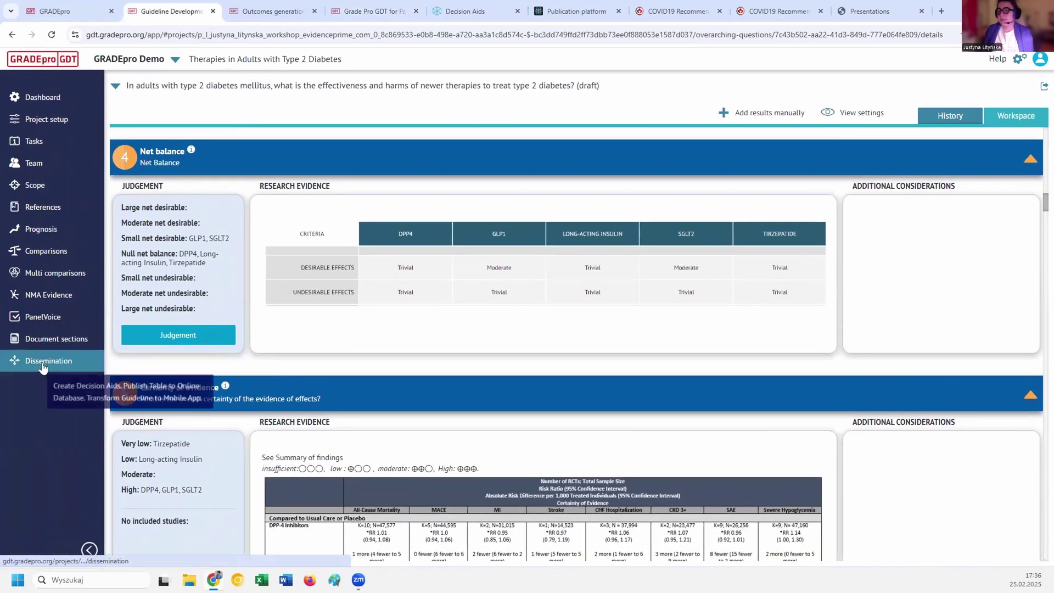
left_click(43, 365)
left_click(35, 446)
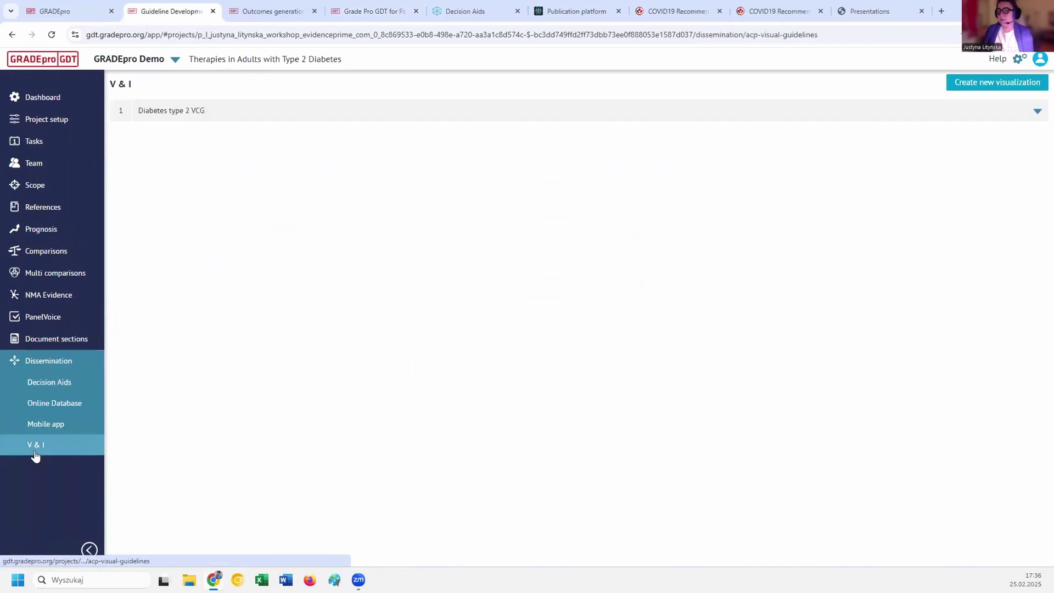
left_click(187, 112)
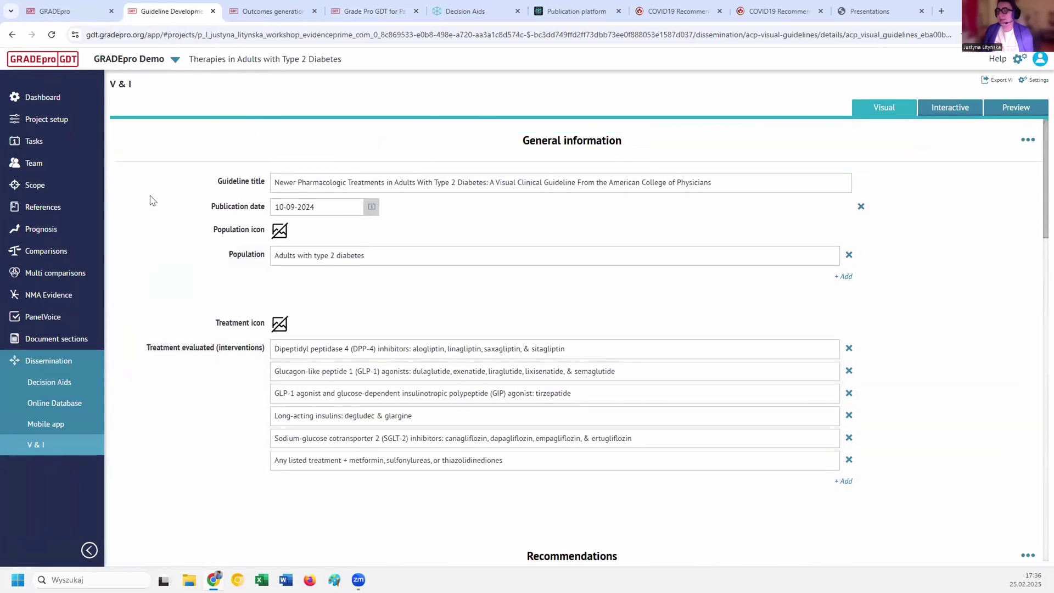
Review the visual guideline's recommendations, rationales, clinical considerations and citations, and open its Interactive view linking recommendations to NMA data.
scroll(153, 200, "down", 6)
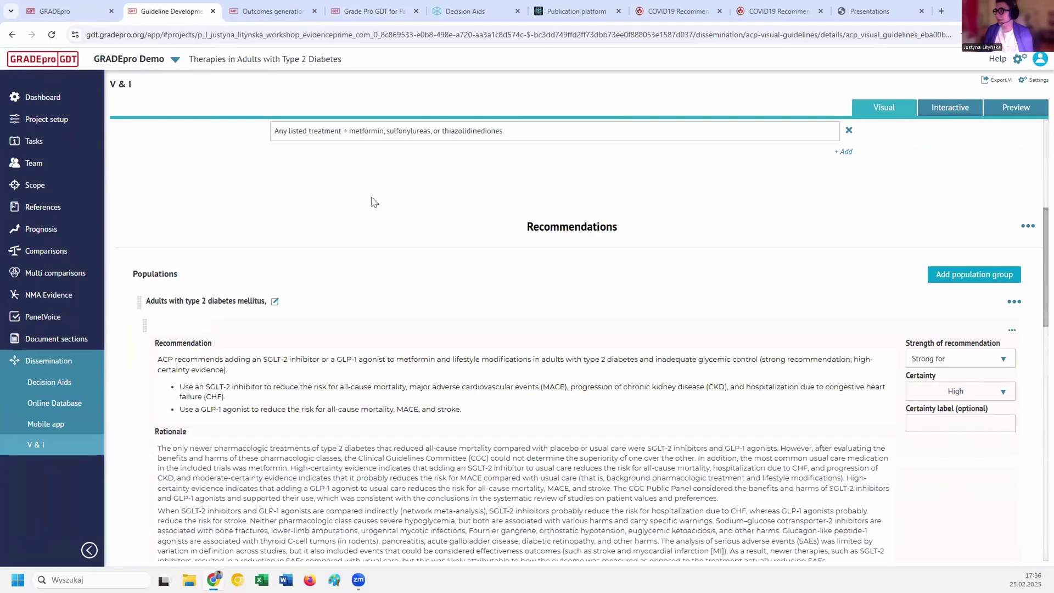
scroll(373, 202, "down", 15)
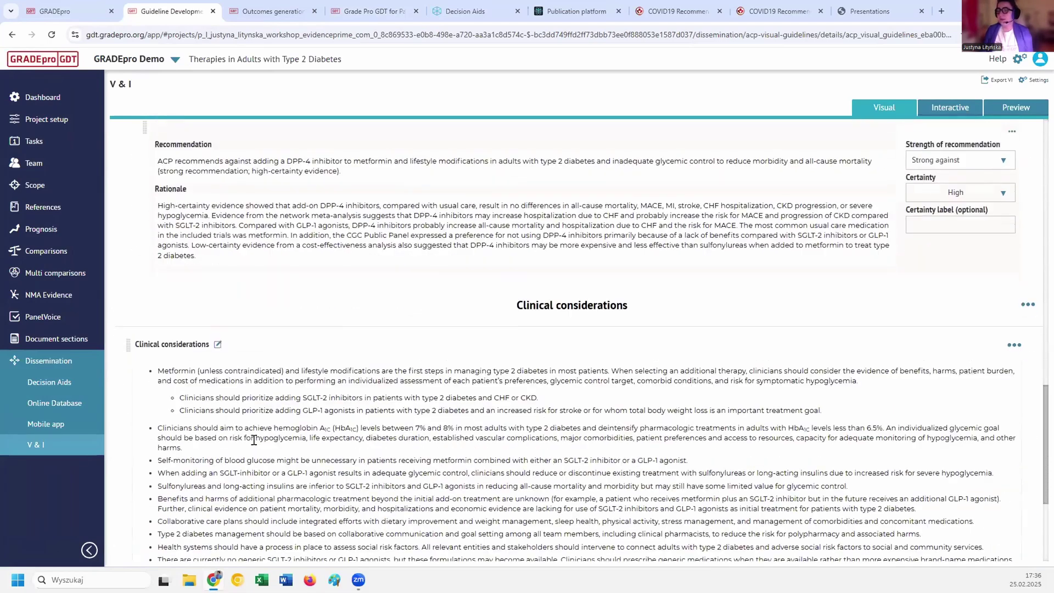
scroll(289, 345, "down", 3)
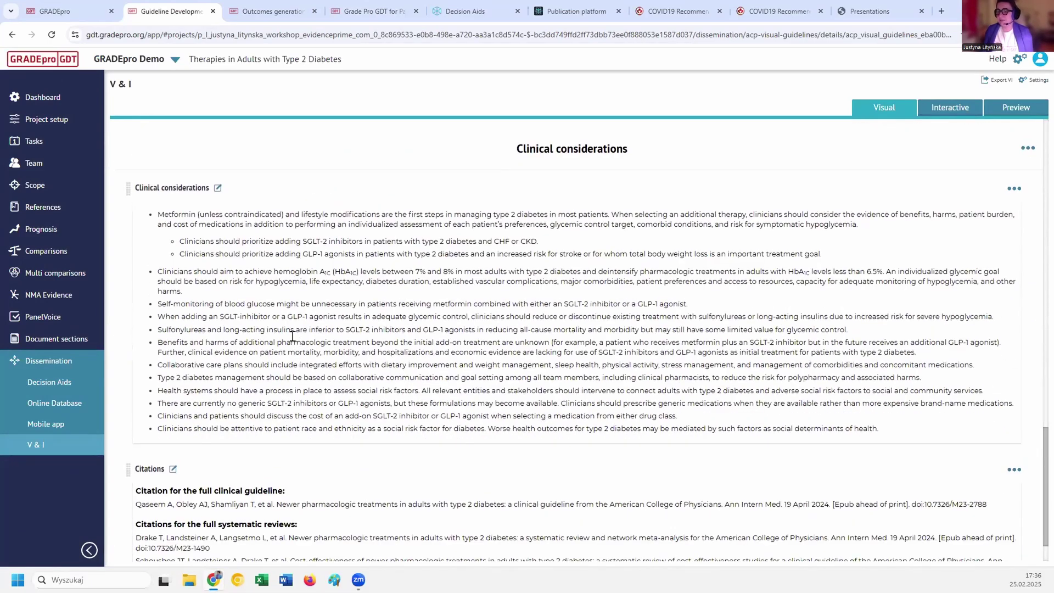
scroll(293, 336, "up", 12)
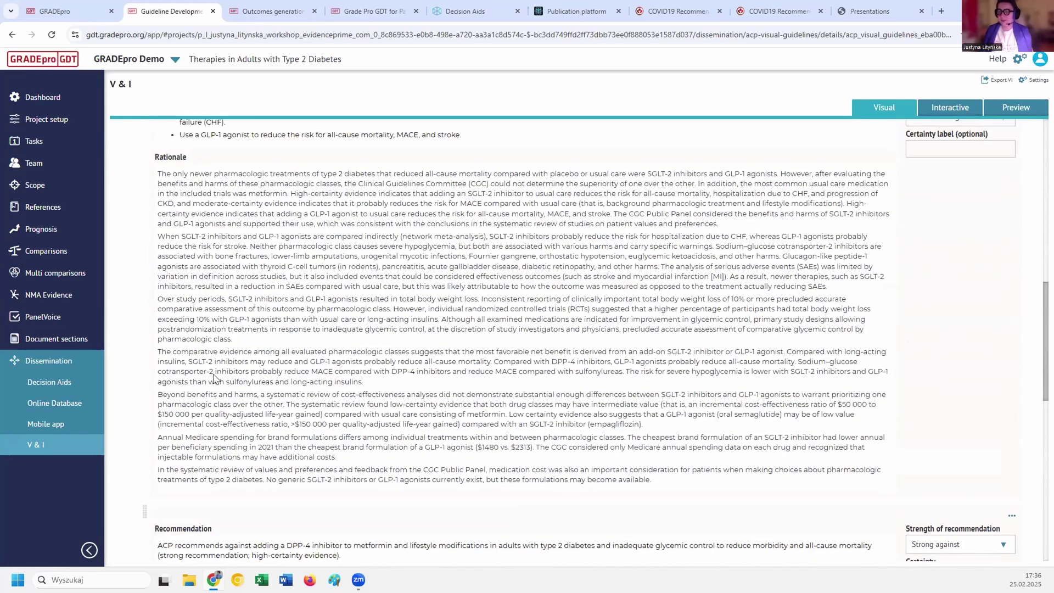
scroll(407, 321, "up", 1)
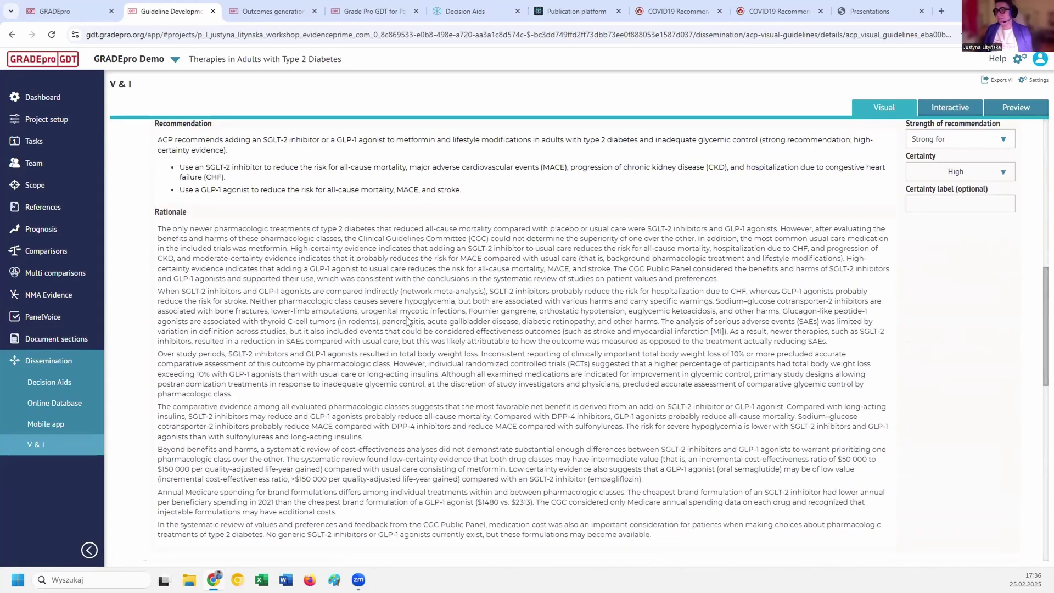
scroll(407, 321, "down", 6)
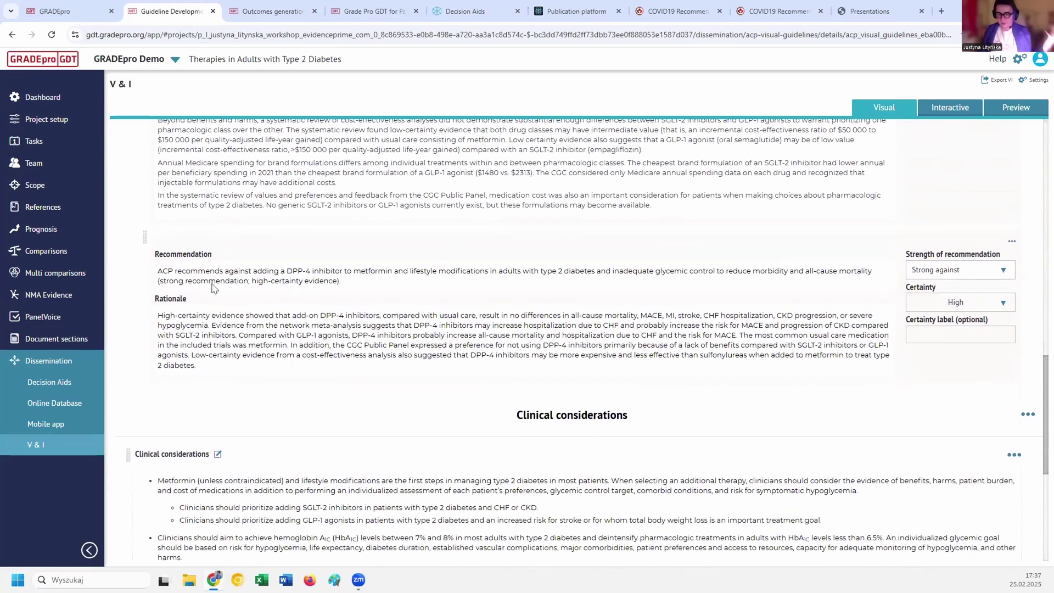
scroll(218, 324, "down", 5)
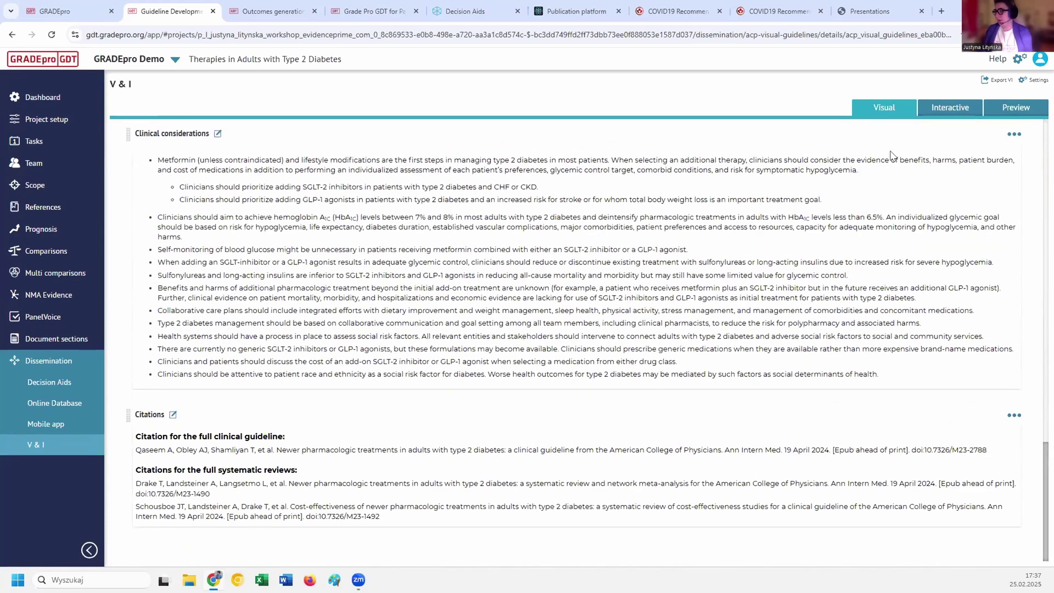
left_click(932, 113)
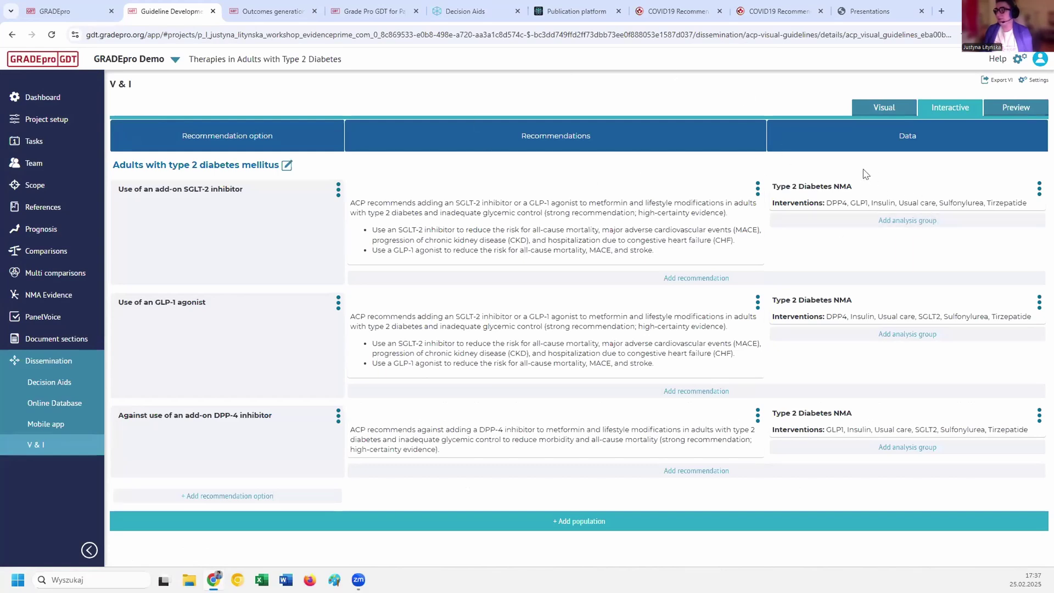
Open the visual guideline's preview and review it down to the SGLT2 versus DPP4 benefits and harms chart.
left_click(1025, 110)
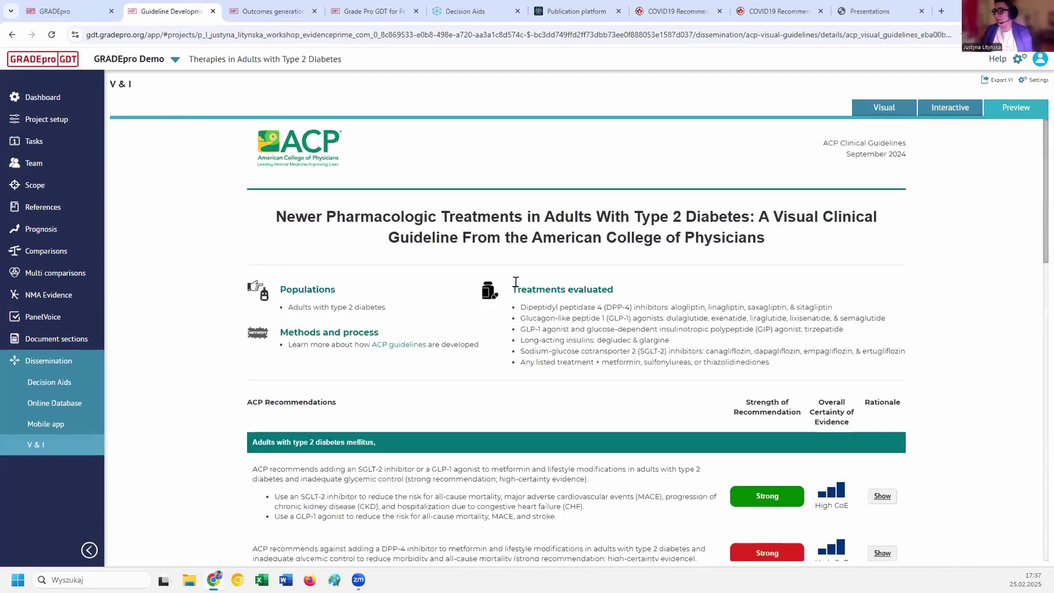
scroll(438, 216, "down", 4)
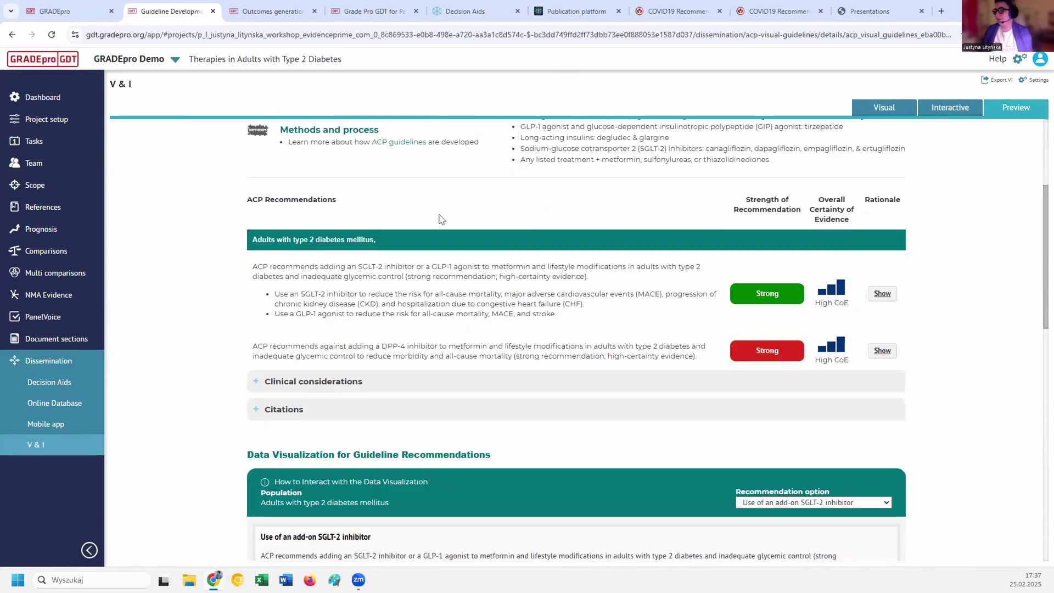
scroll(439, 220, "down", 5)
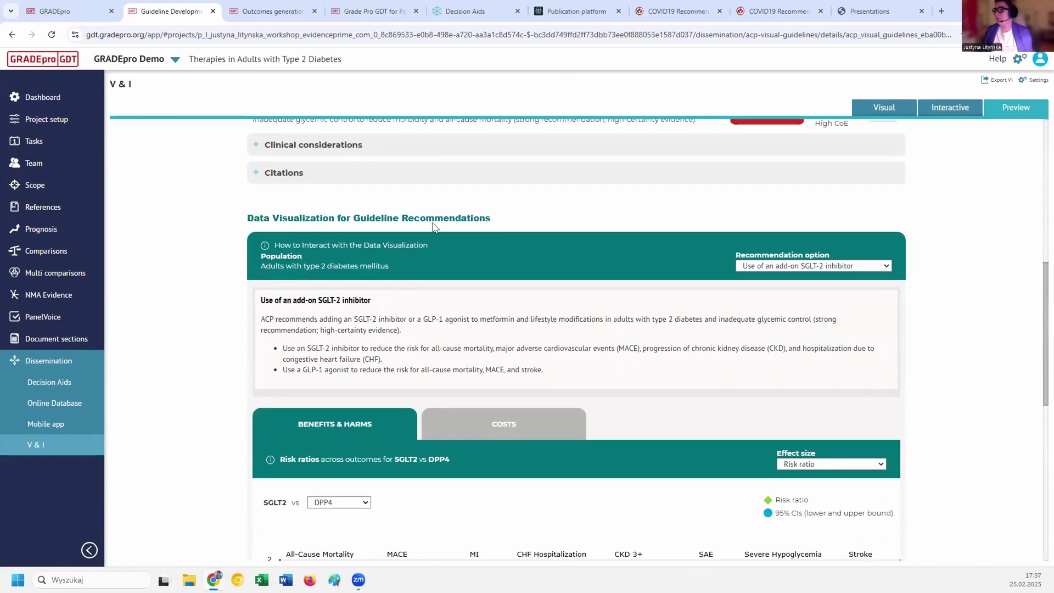
scroll(434, 225, "down", 5)
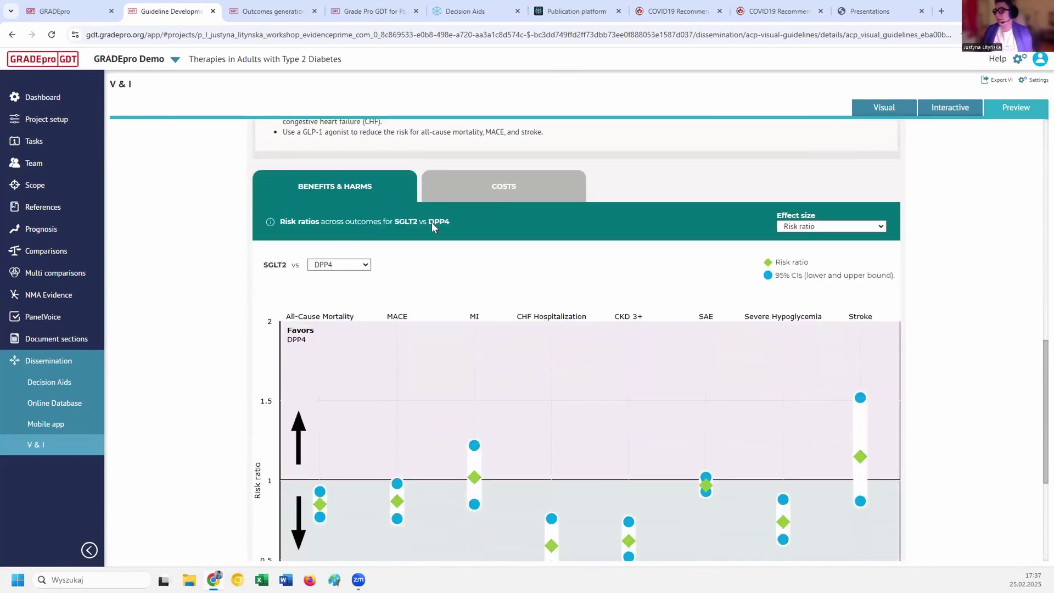
scroll(506, 258, "down", 2)
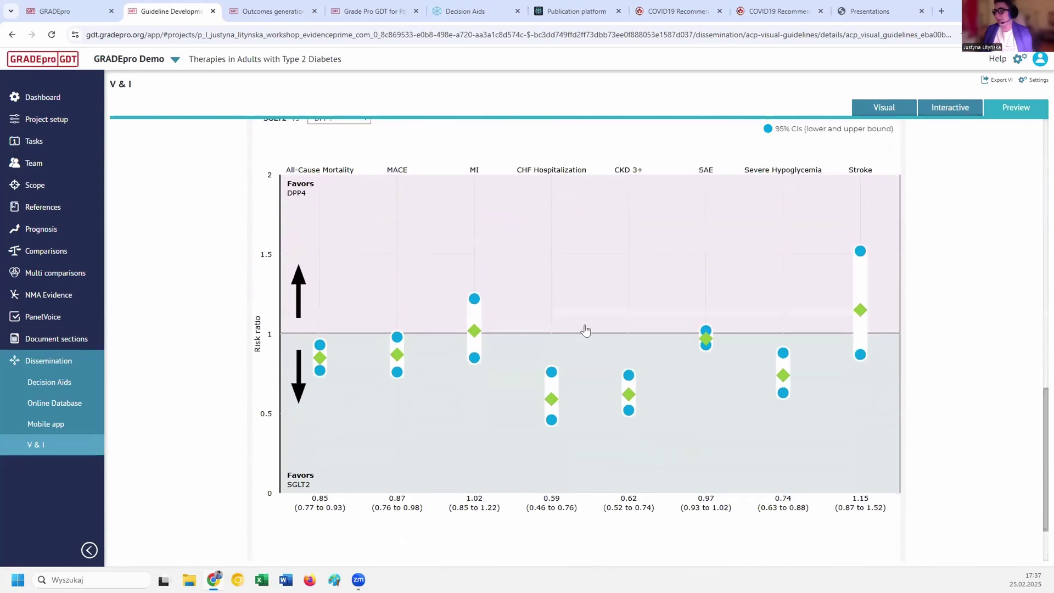
scroll(442, 319, "up", 1)
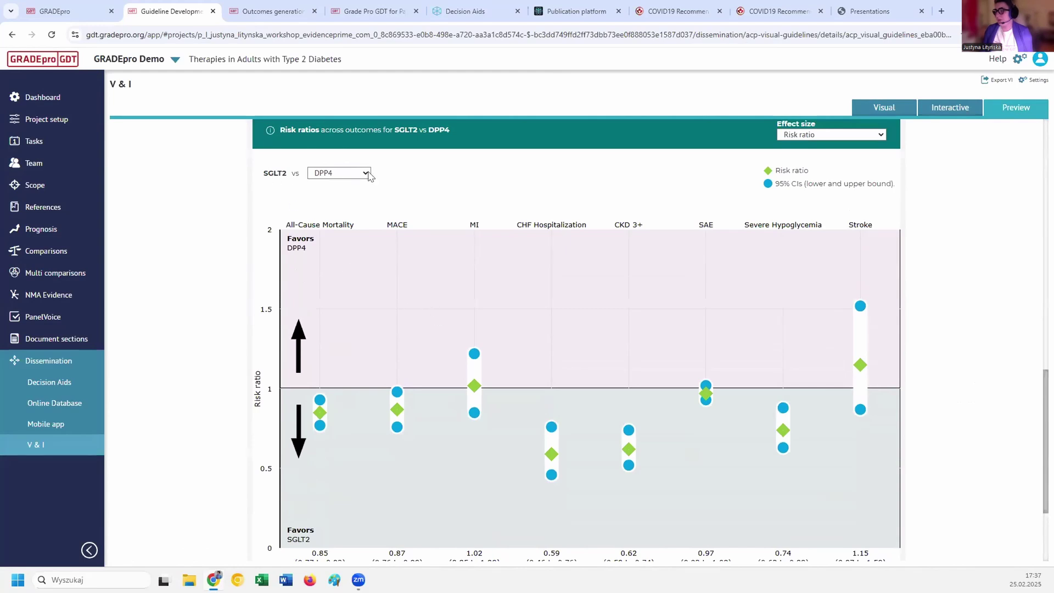
Set the comparator against SGLT2 to Usual care in the benefits and harms chart and review the risk ratios.
left_click(367, 173)
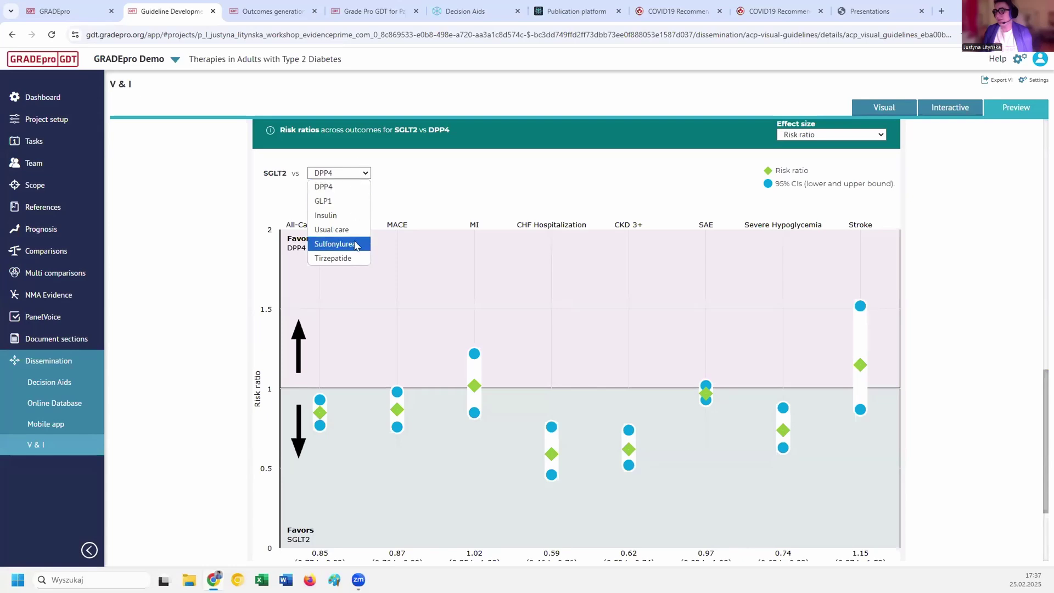
left_click(343, 230)
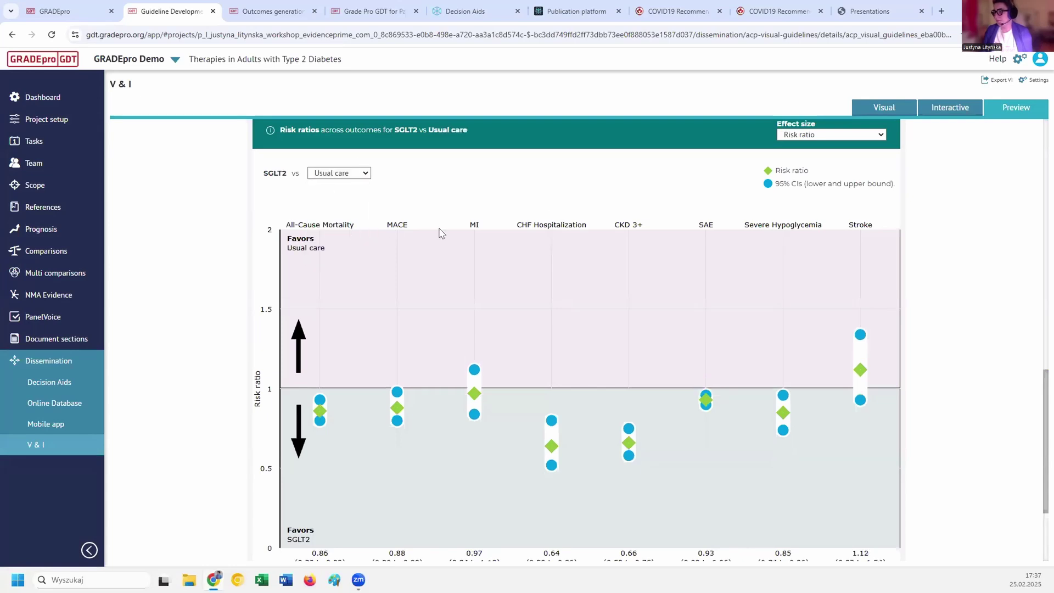
left_click_drag(262, 167, 291, 174)
scroll(280, 201, "down", 1)
scroll(306, 229, "up", 3)
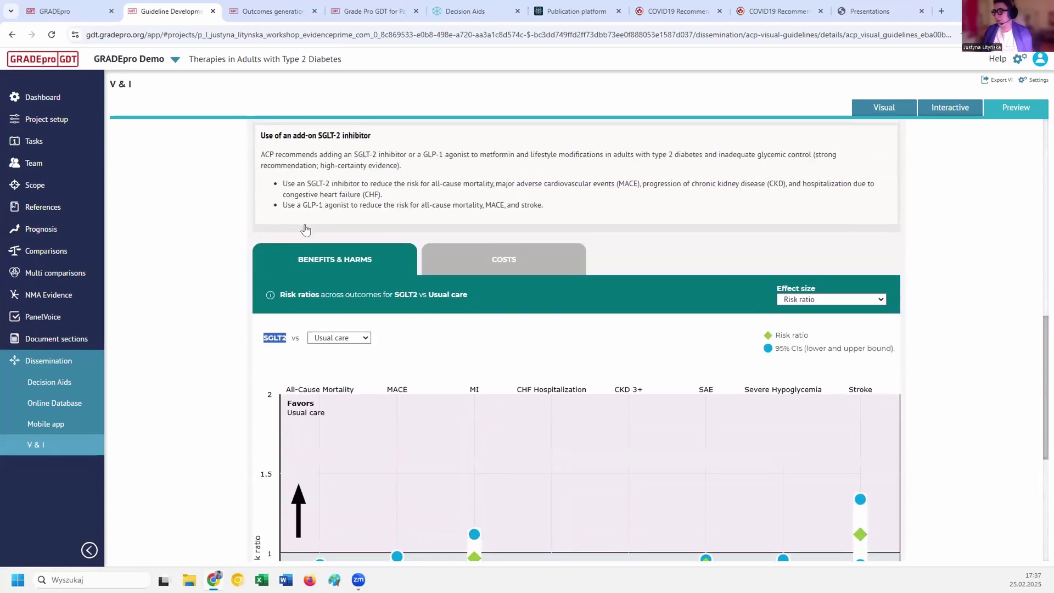
scroll(296, 235, "down", 2)
left_click(269, 225)
scroll(270, 226, "up", 3)
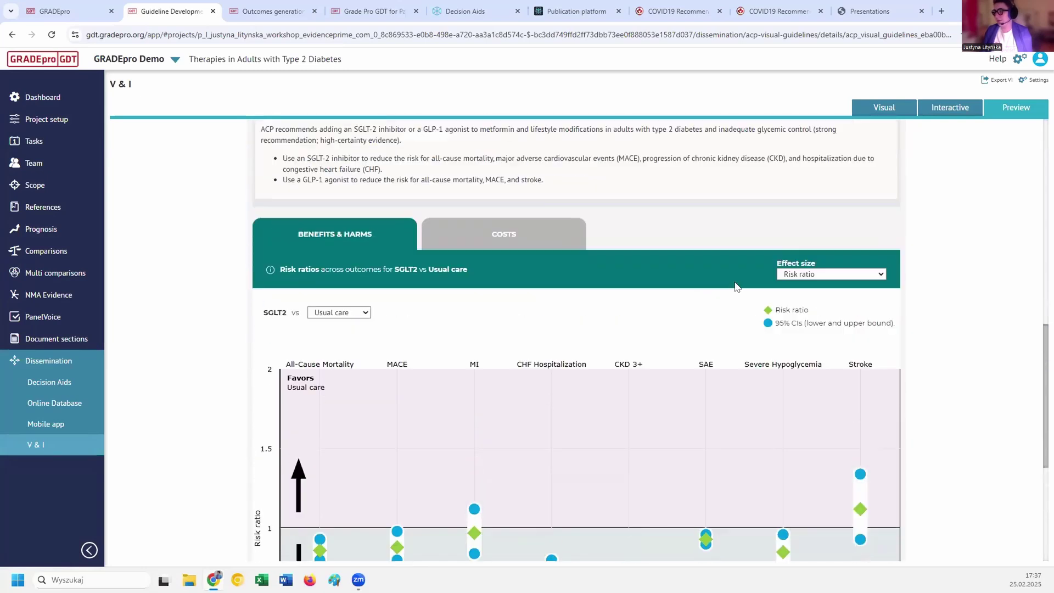
Check the available recommendation options without changing the selection, and review the rest of the SGLT2 versus Usual care chart.
left_click(814, 156)
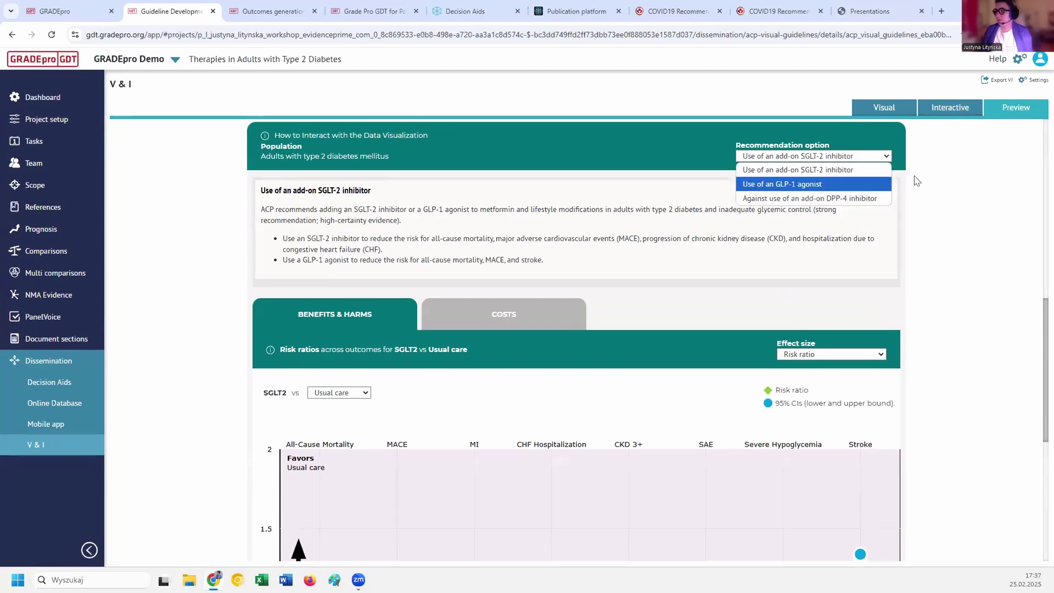
left_click(954, 204)
scroll(556, 257, "down", 6)
scroll(555, 257, "down", 1)
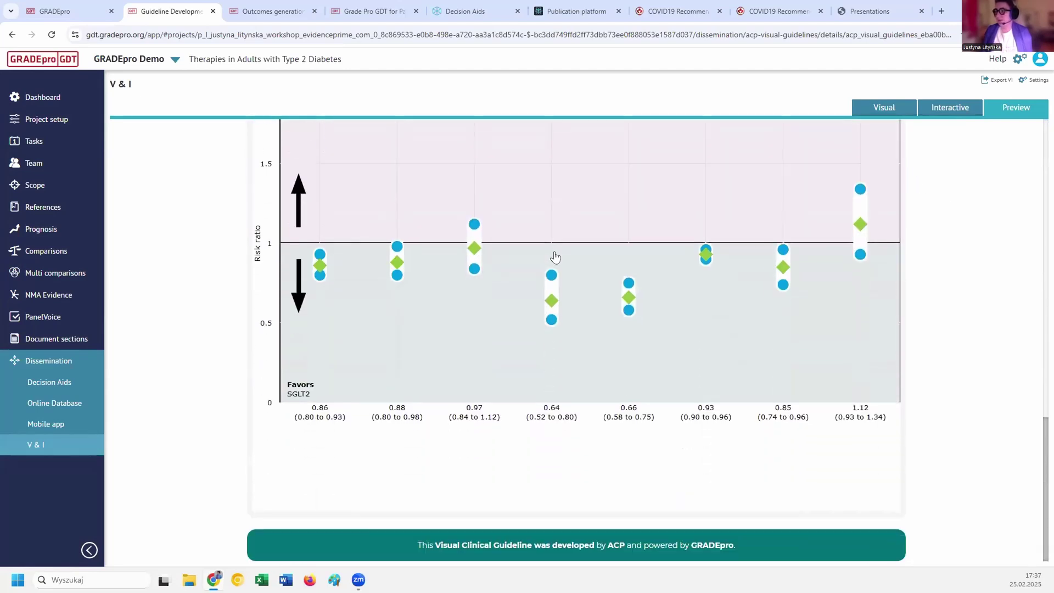
scroll(553, 257, "up", 4)
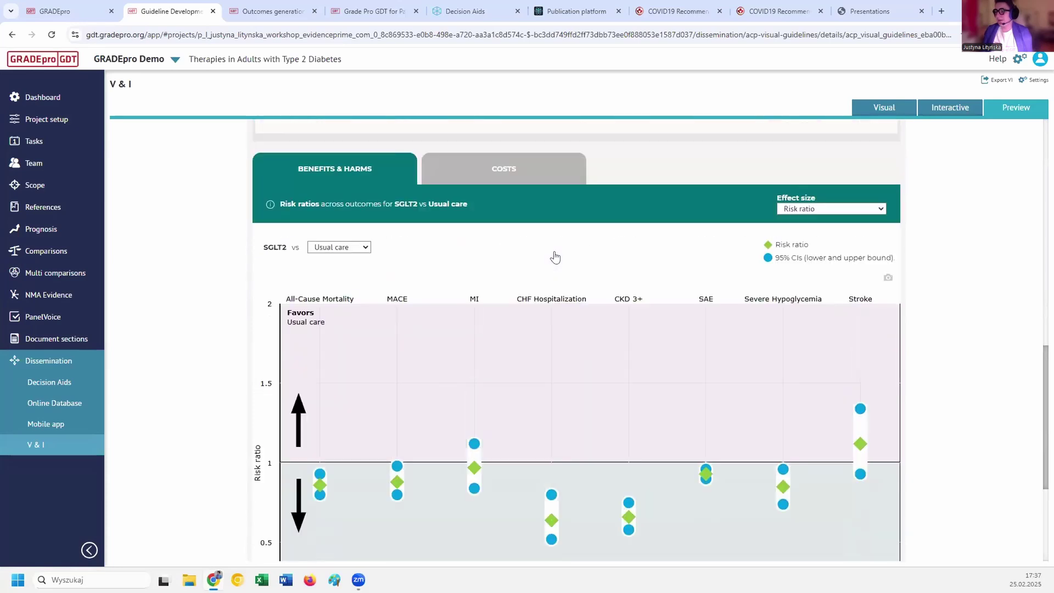
Show the costs data, examine the yearly treatment cost chart, and return to the start of the preview.
left_click(501, 173)
scroll(526, 297, "down", 1)
scroll(535, 282, "down", 3)
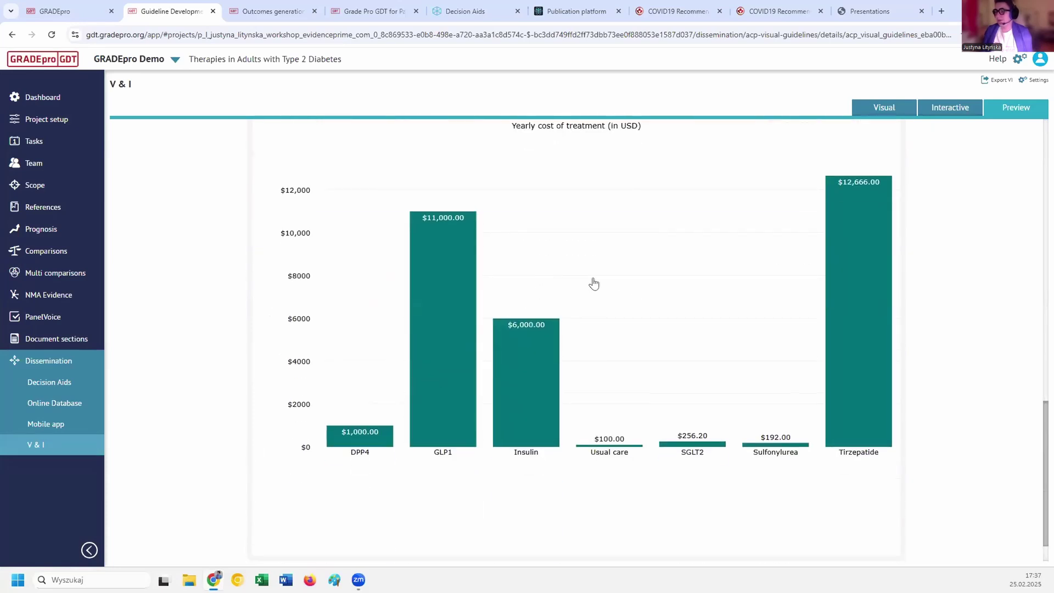
scroll(593, 282, "up", 2)
scroll(594, 283, "up", 15)
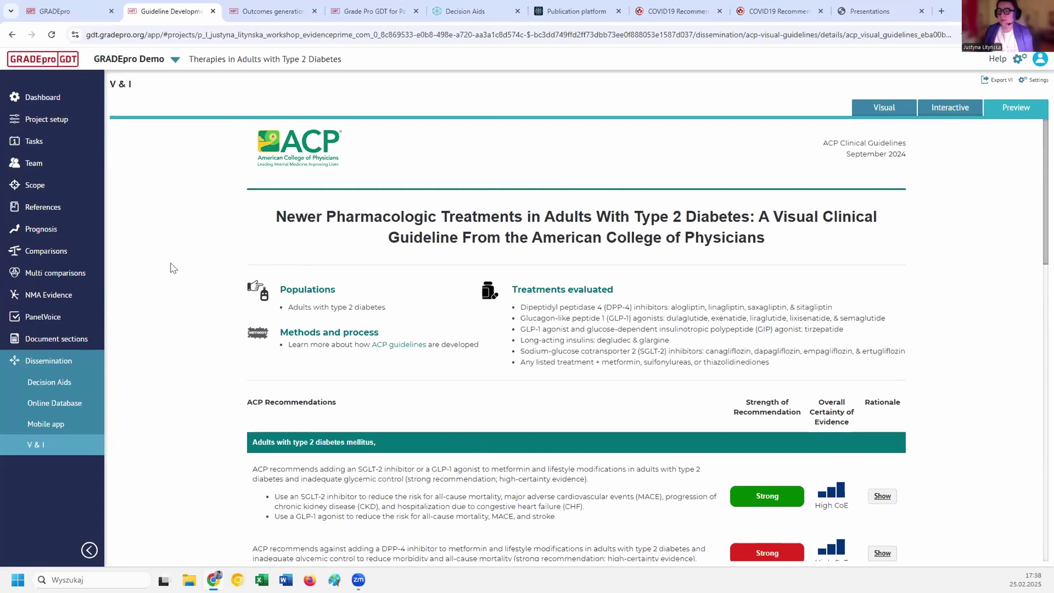
Open the guideline's document sections and read through the Abstract chapter's Description, Methods and Audience and Patient Population.
left_click(51, 344)
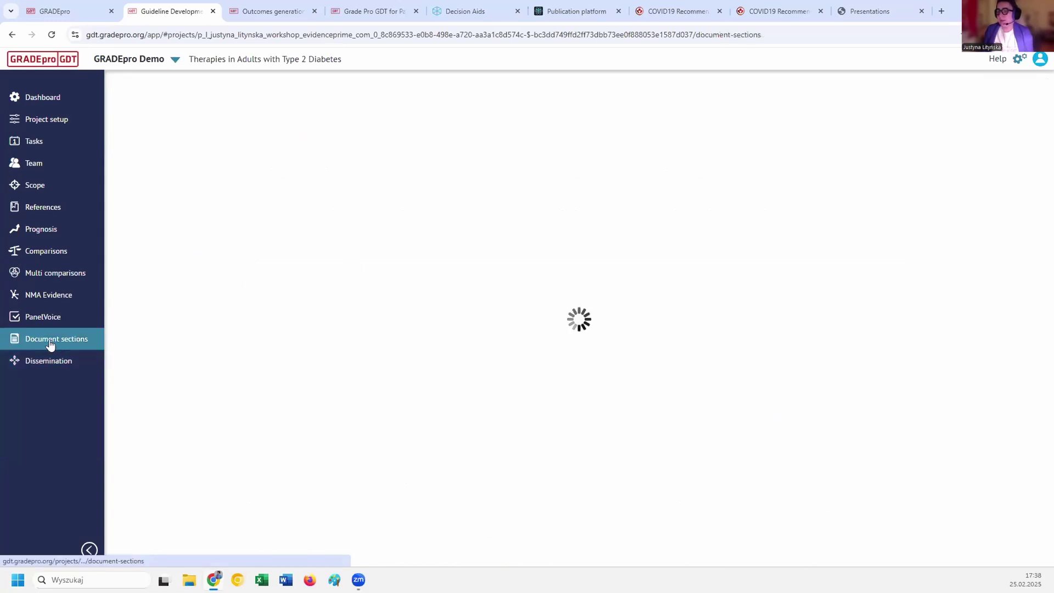
left_click(173, 105)
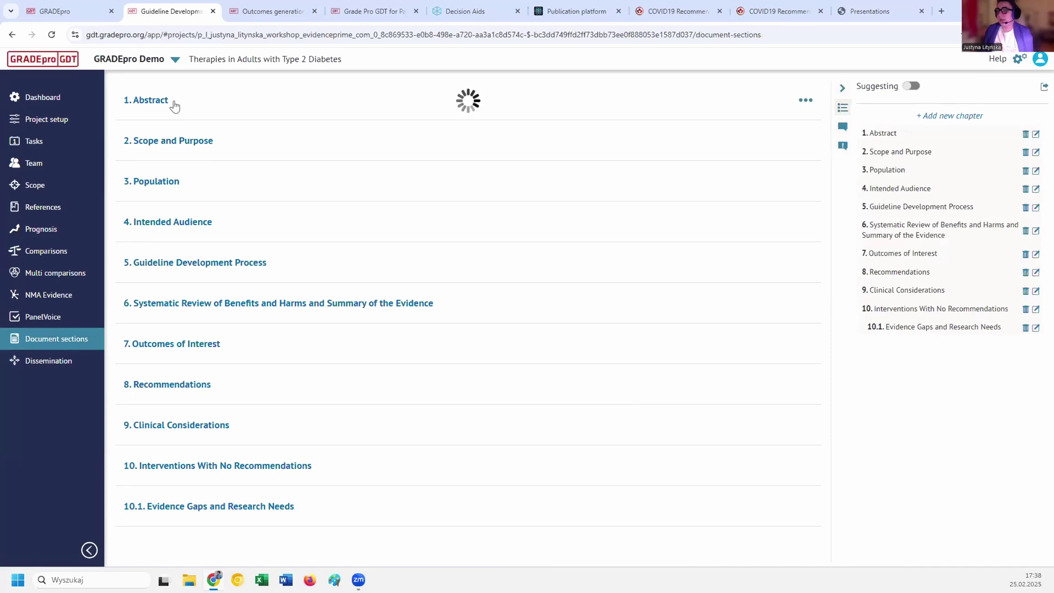
scroll(214, 394, "down", 3)
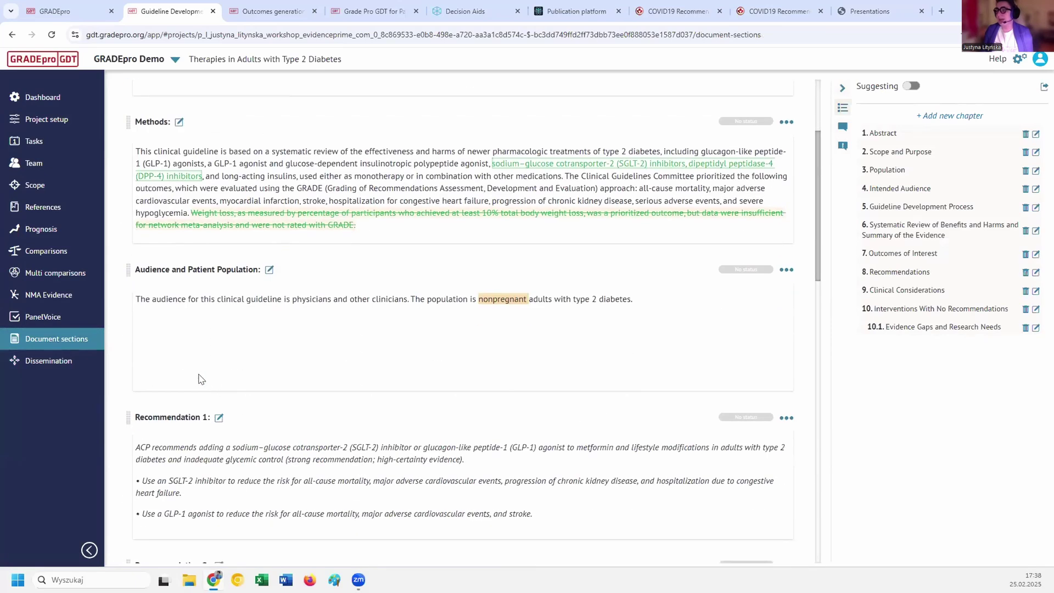
scroll(214, 394, "up", 3)
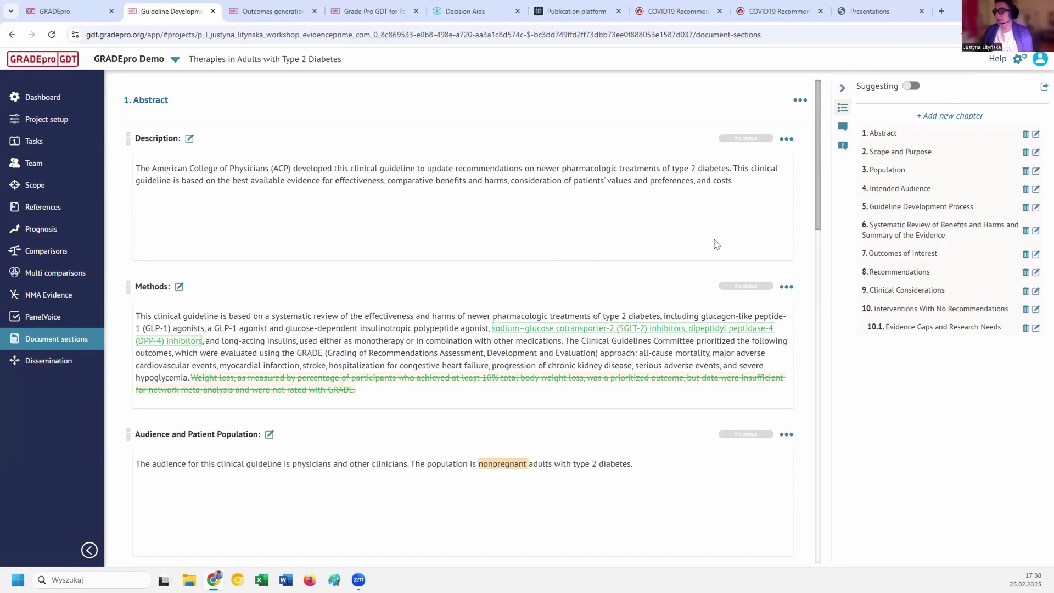
Inspect the tracked suggestions in Methods and the comment linked to "nonpregnant", and leave the Methods text without saving.
left_click(511, 325)
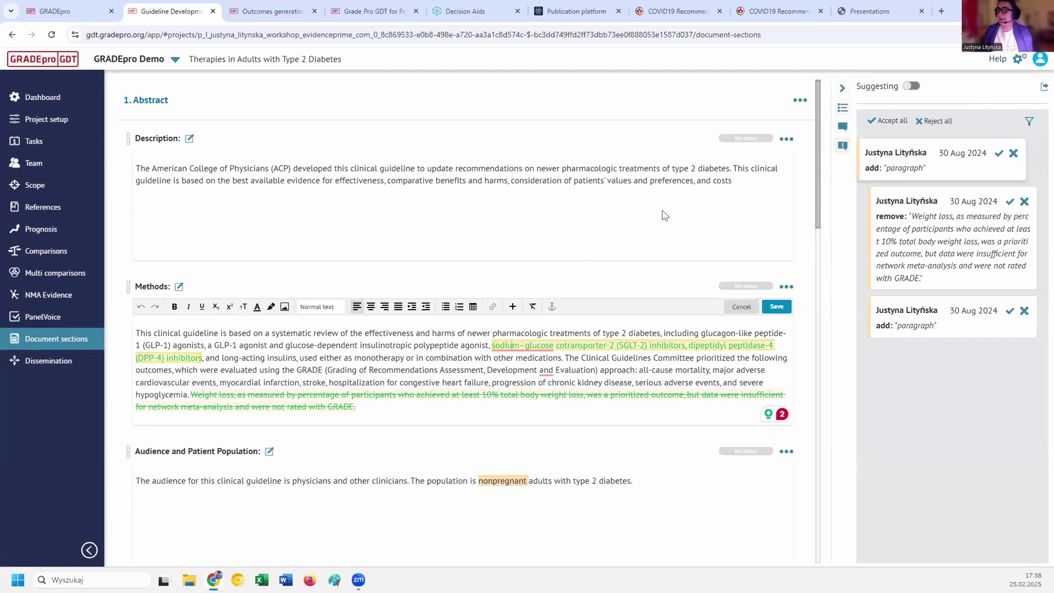
left_click(842, 133)
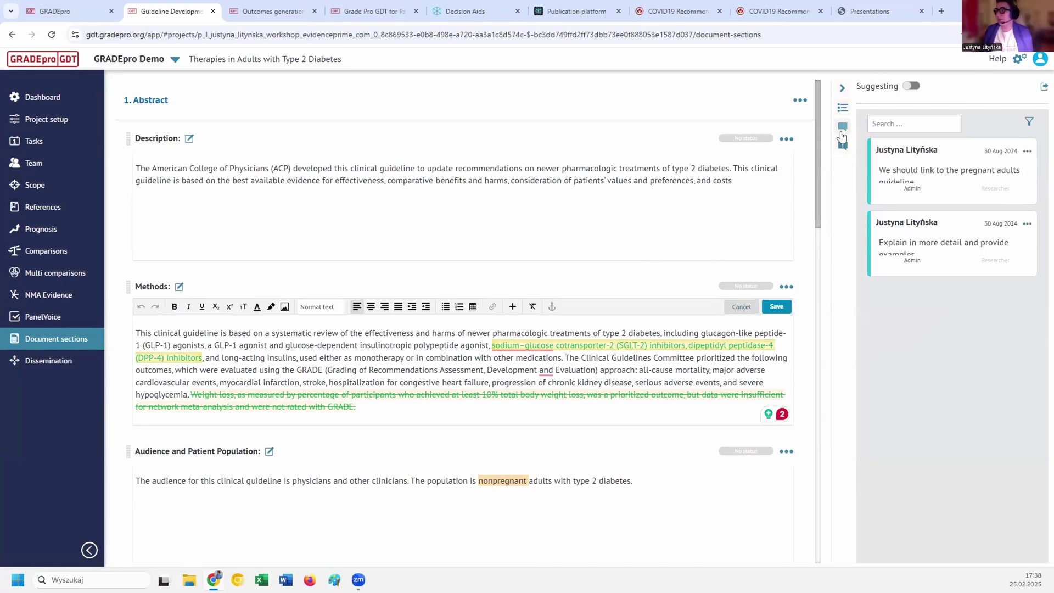
left_click(940, 167)
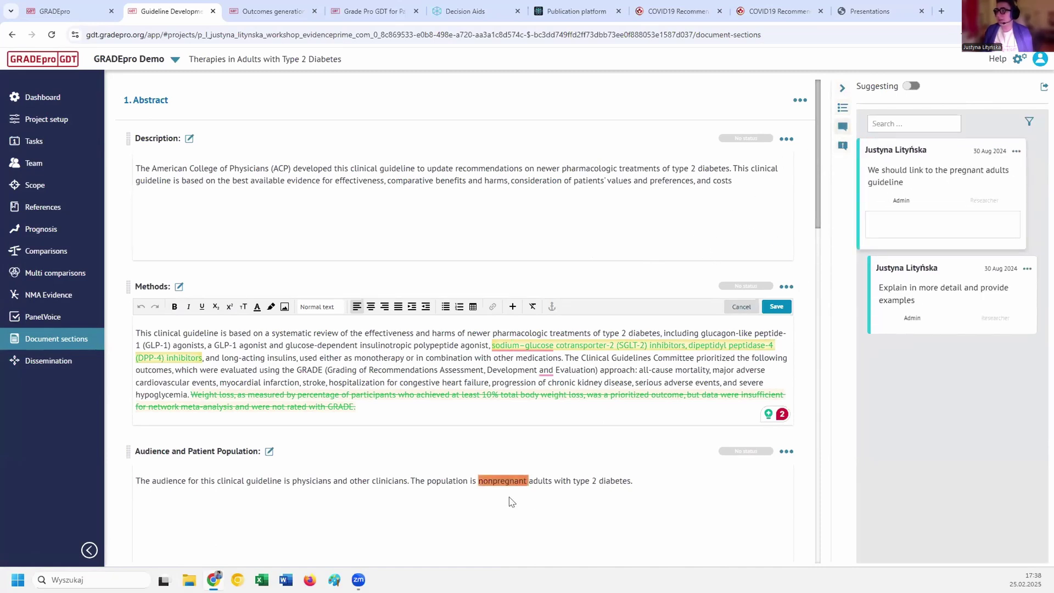
scroll(583, 481, "down", 5)
scroll(570, 474, "up", 5)
left_click(741, 308)
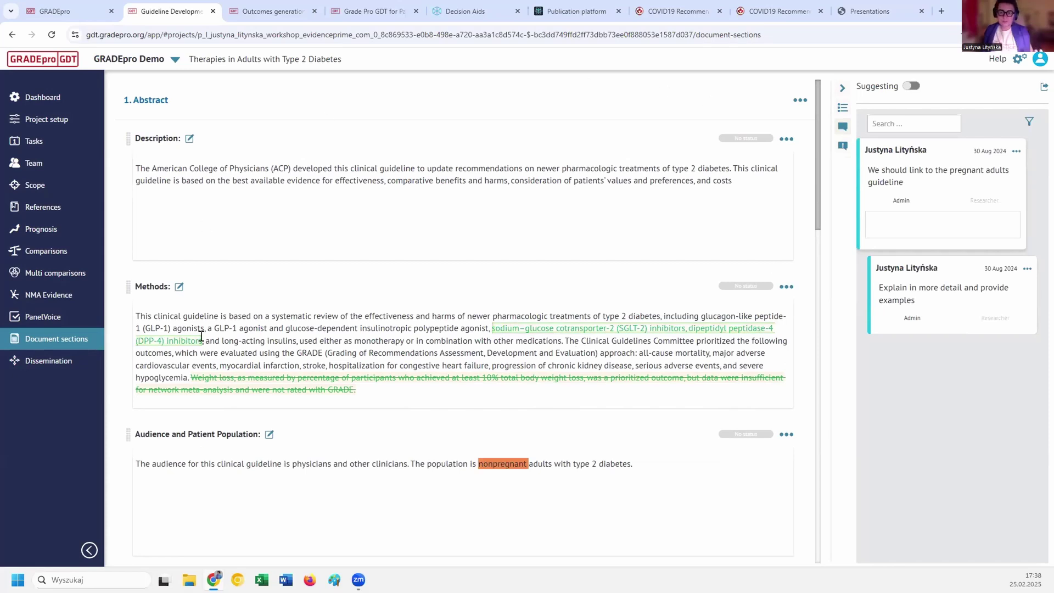
Expand chapter 8, Recommendations, and review its embedded GLP-1 agonist recommendation and Applicability text.
scroll(134, 377, "down", 20)
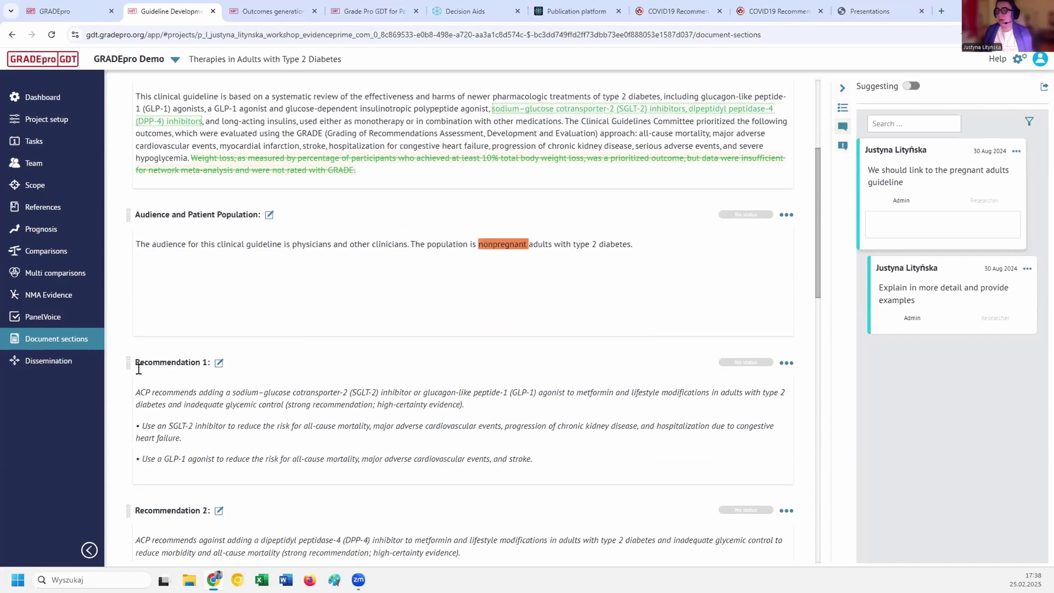
scroll(139, 369, "down", 4)
left_click(203, 421)
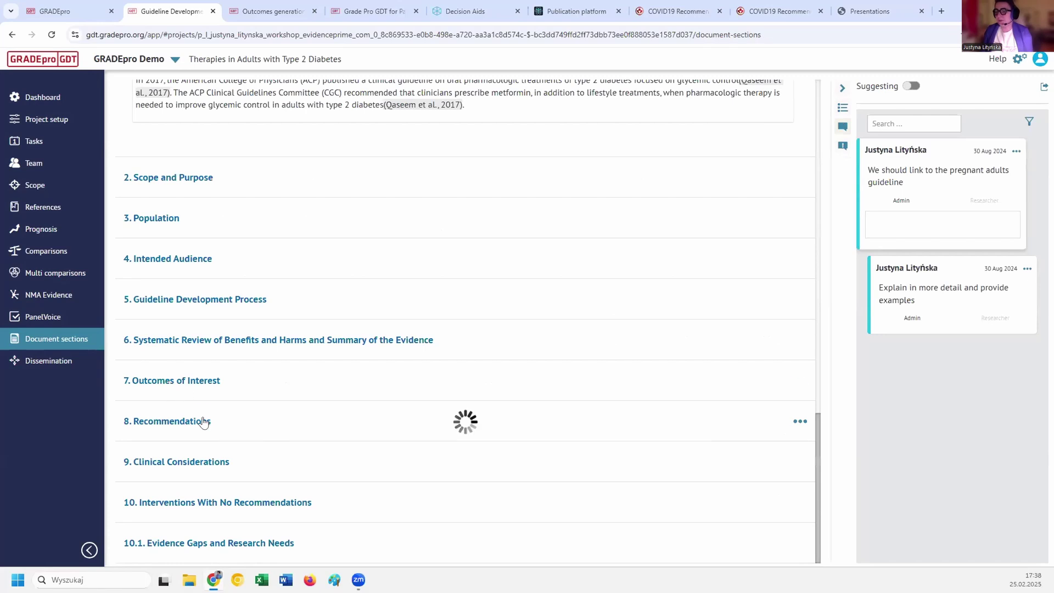
scroll(204, 416, "down", 4)
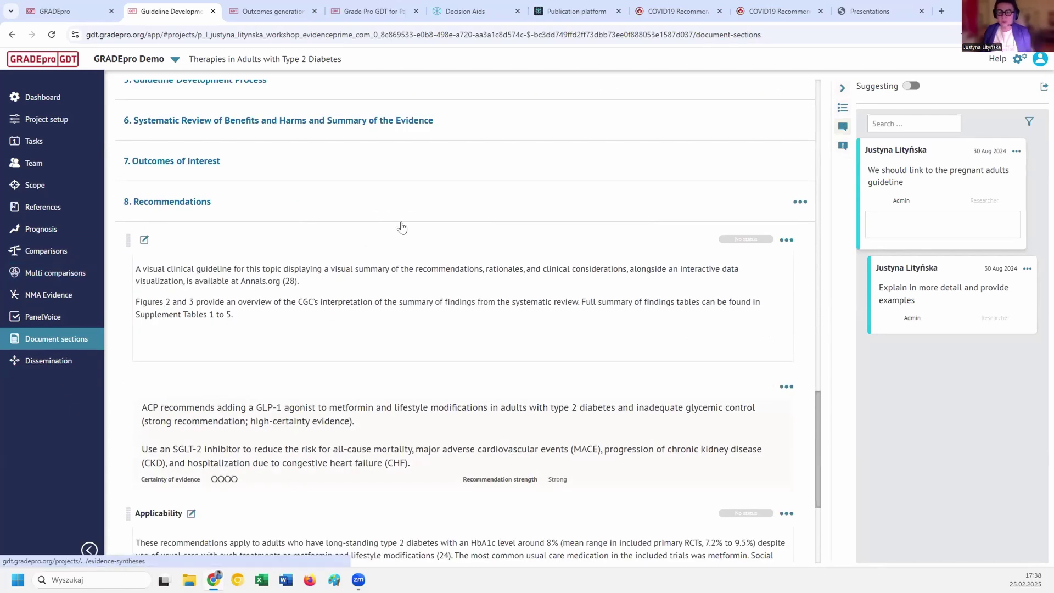
scroll(357, 340, "down", 3)
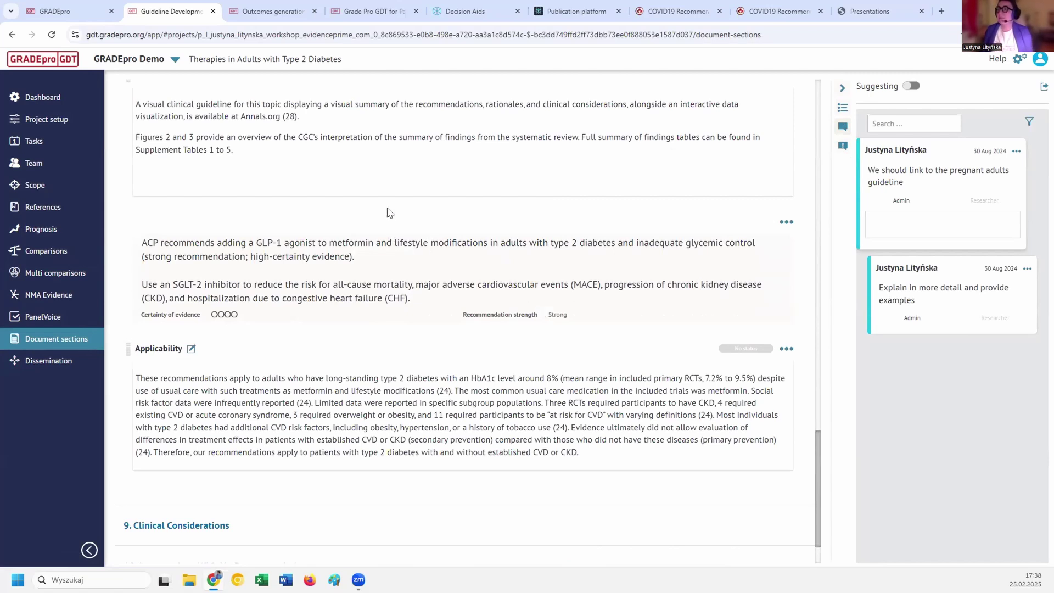
Switch to the publication platform and examine the 2022 Saudi chronic kidney disease guideline's full text from the Introduction to the appendices.
left_click(551, 14)
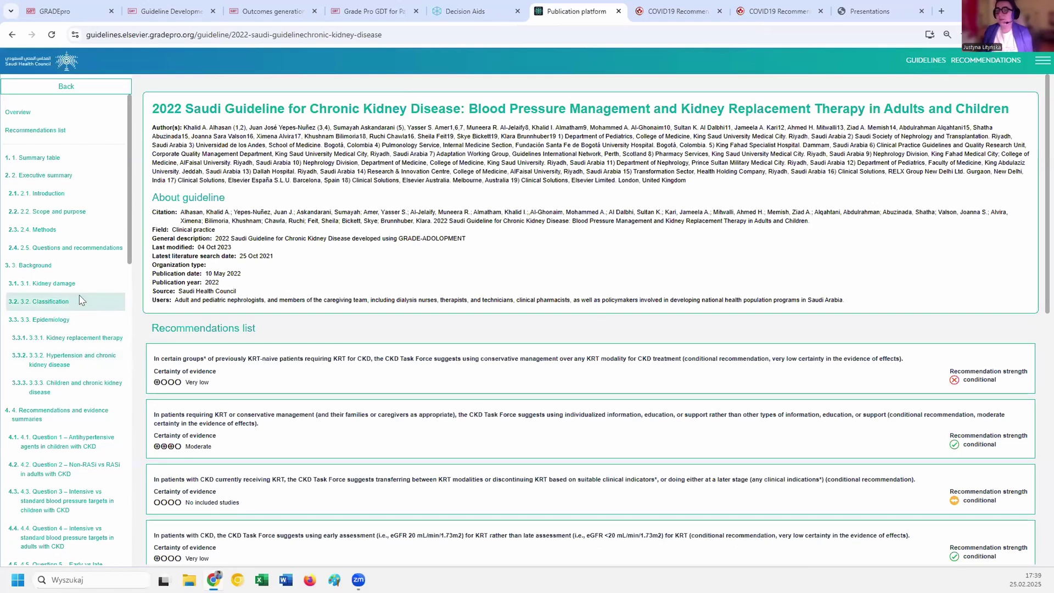
left_click(50, 197)
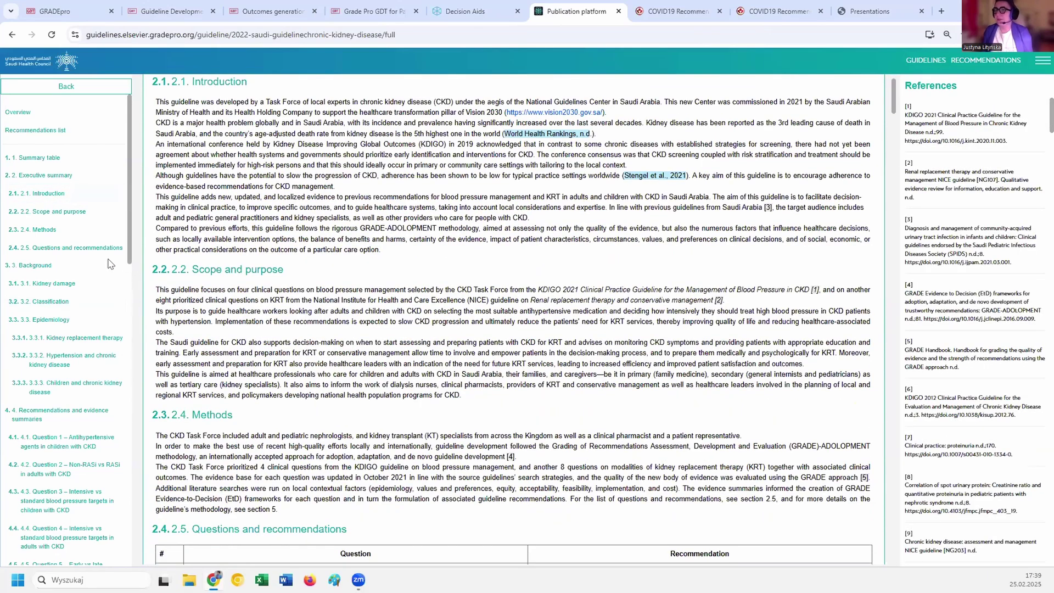
scroll(66, 428, "down", 10)
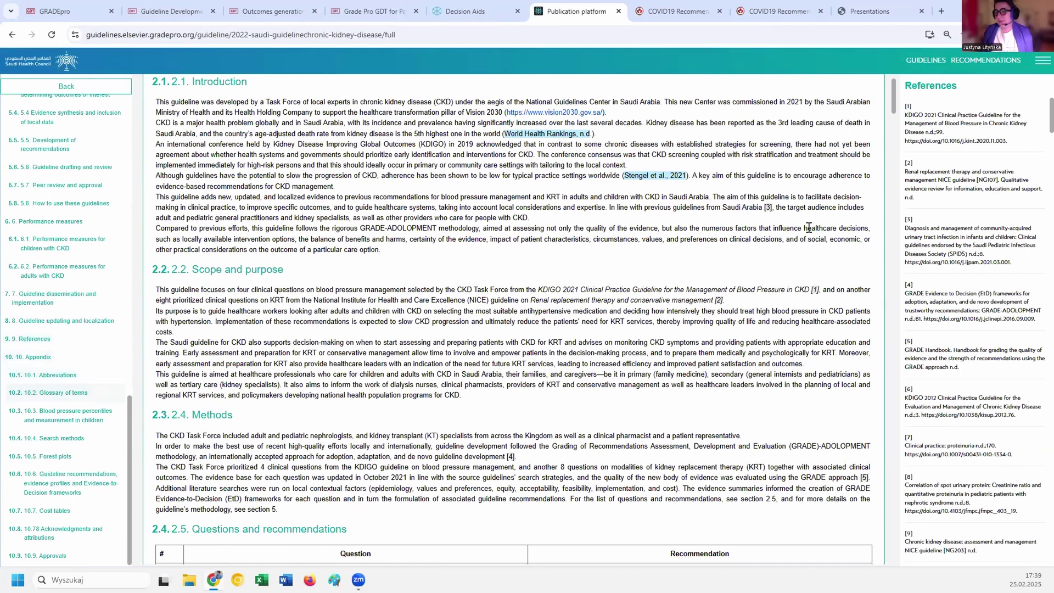
left_click_drag(894, 102, 894, 264)
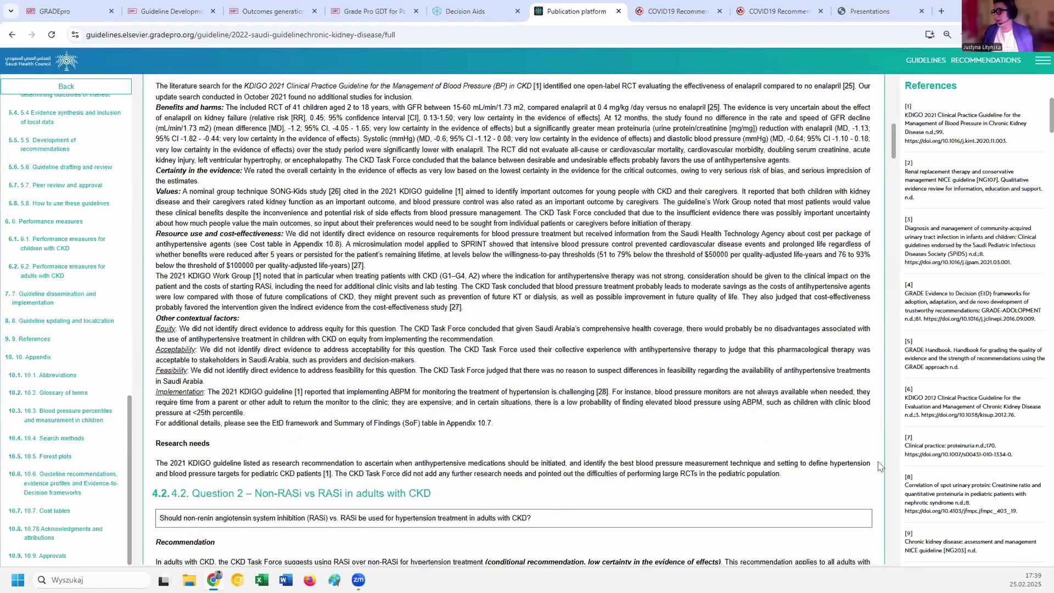
scroll(883, 518, "down", 20)
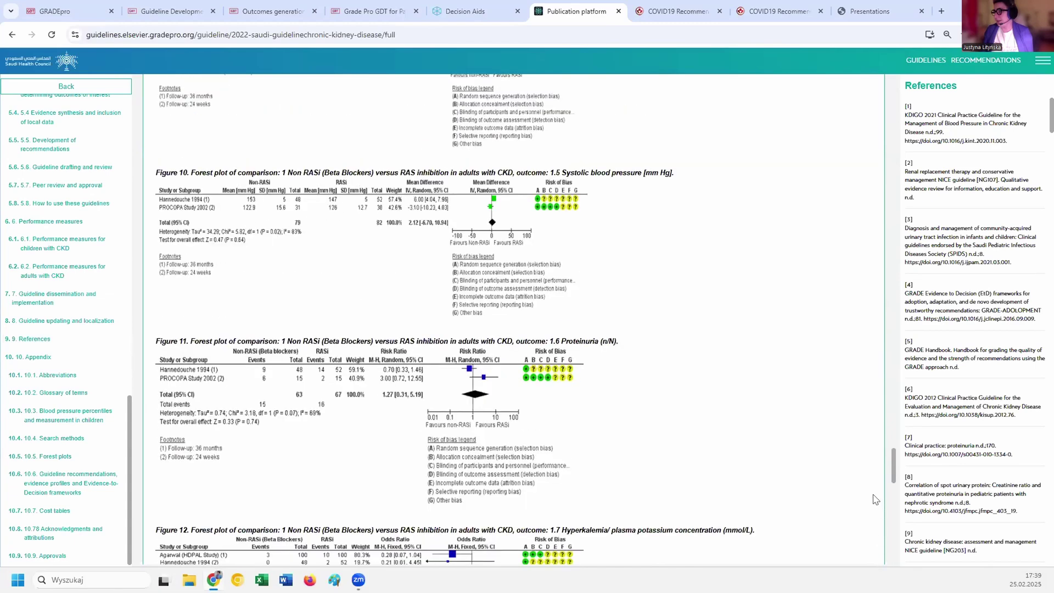
scroll(874, 463, "down", 20)
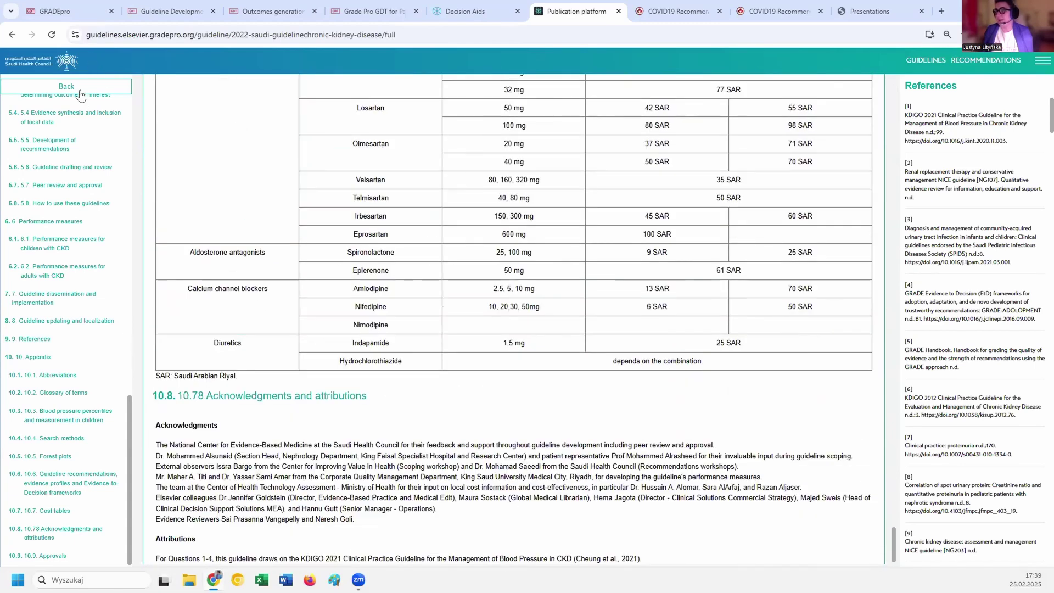
Return to the Saudi guideline's overview page and look over its recommendations list.
left_click(72, 86)
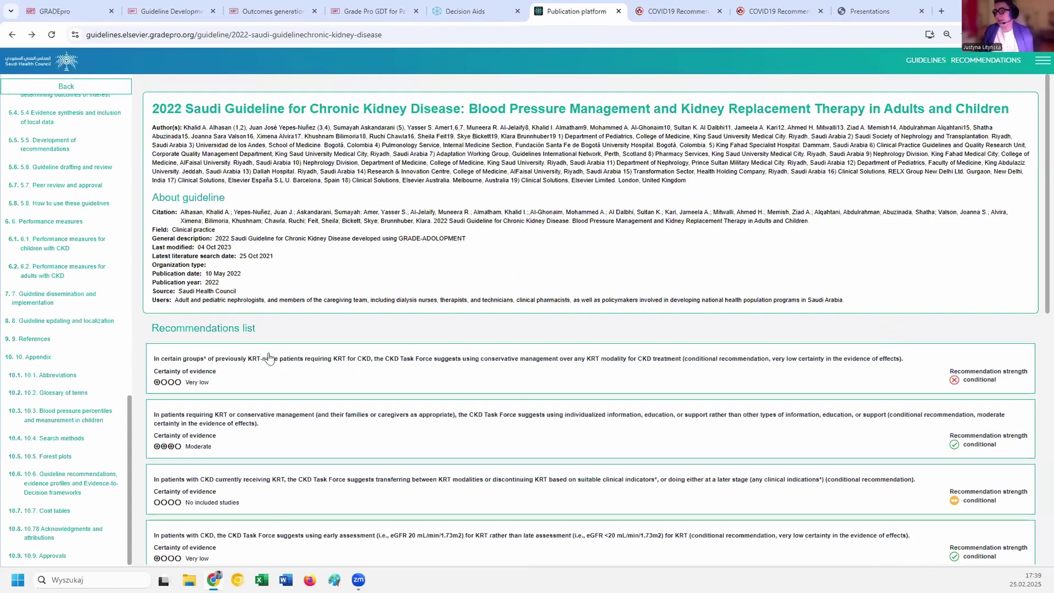
scroll(277, 188, "down", 3)
scroll(276, 187, "up", 3)
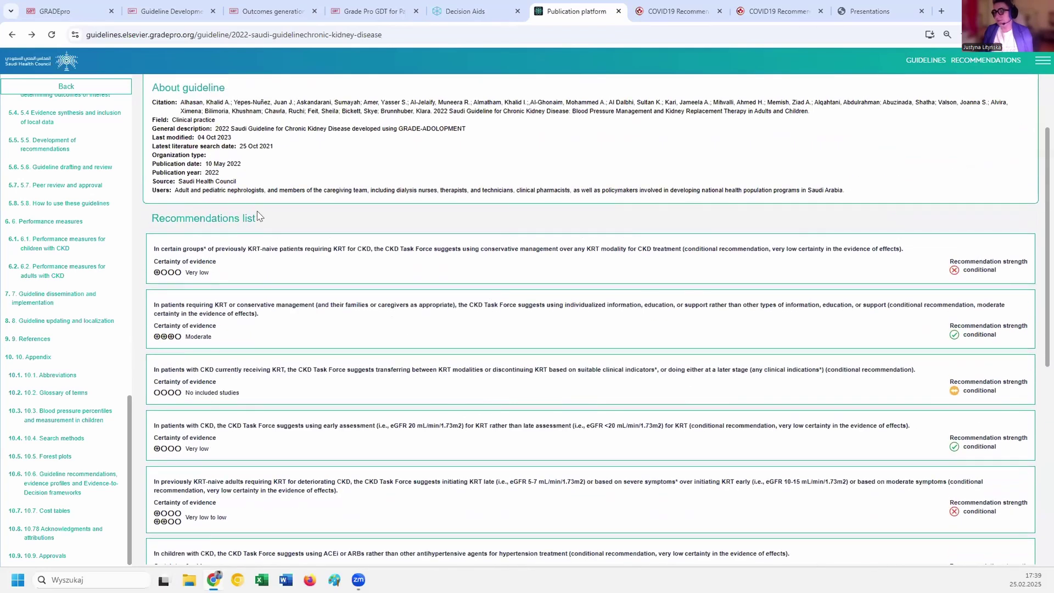
Open the Saudi guideline's recommendation on conservative management, and return to the start of the diabetes project's document sections in GRADEpro.
left_click(253, 259)
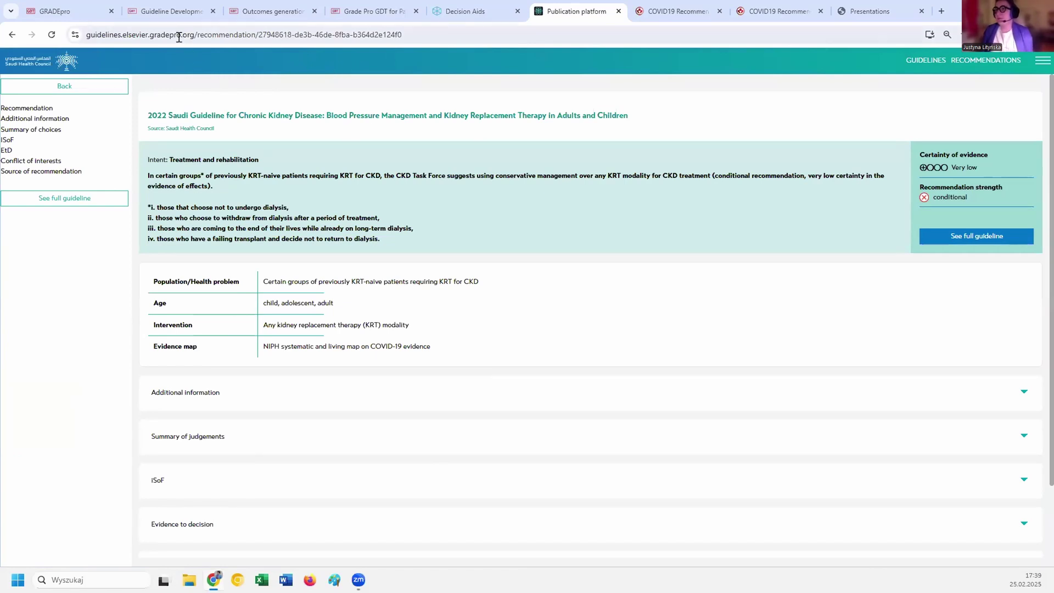
left_click(162, 13)
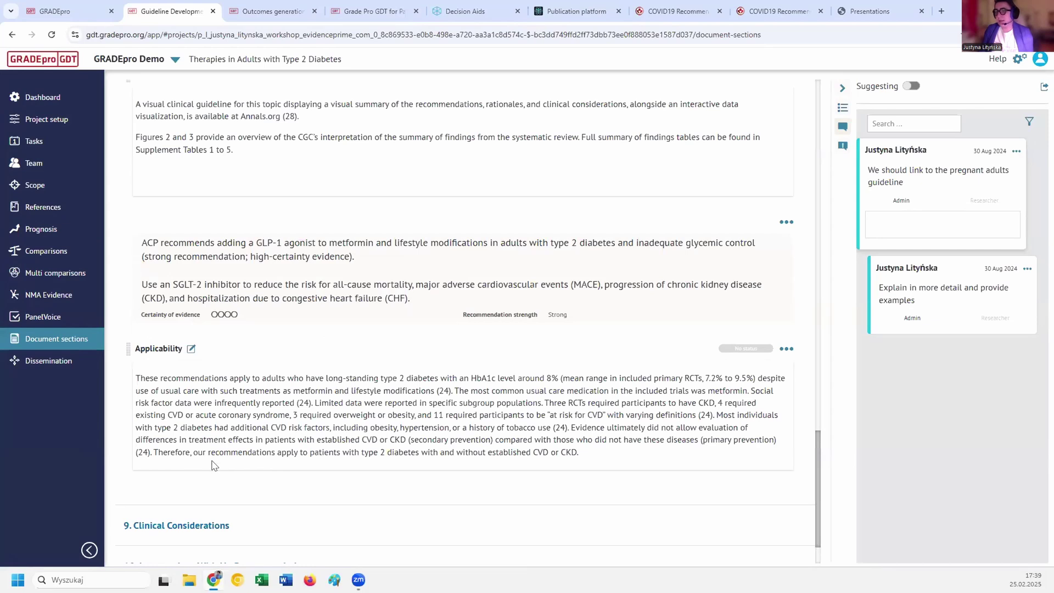
scroll(214, 466, "up", 20)
scroll(211, 464, "up", 15)
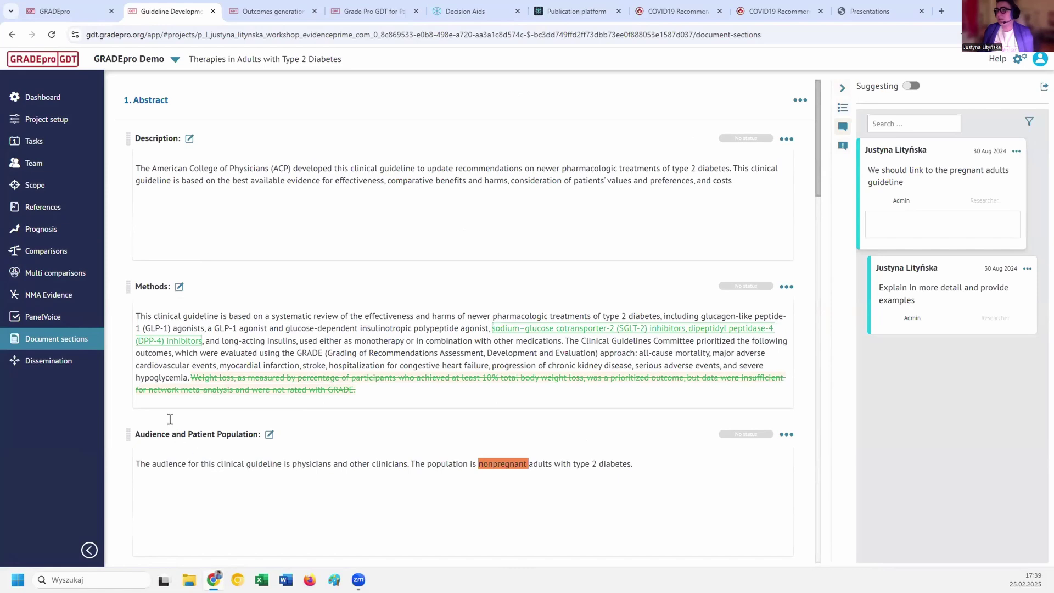
Open the diabetes project's Comparisons and look over the complete question list.
left_click(63, 252)
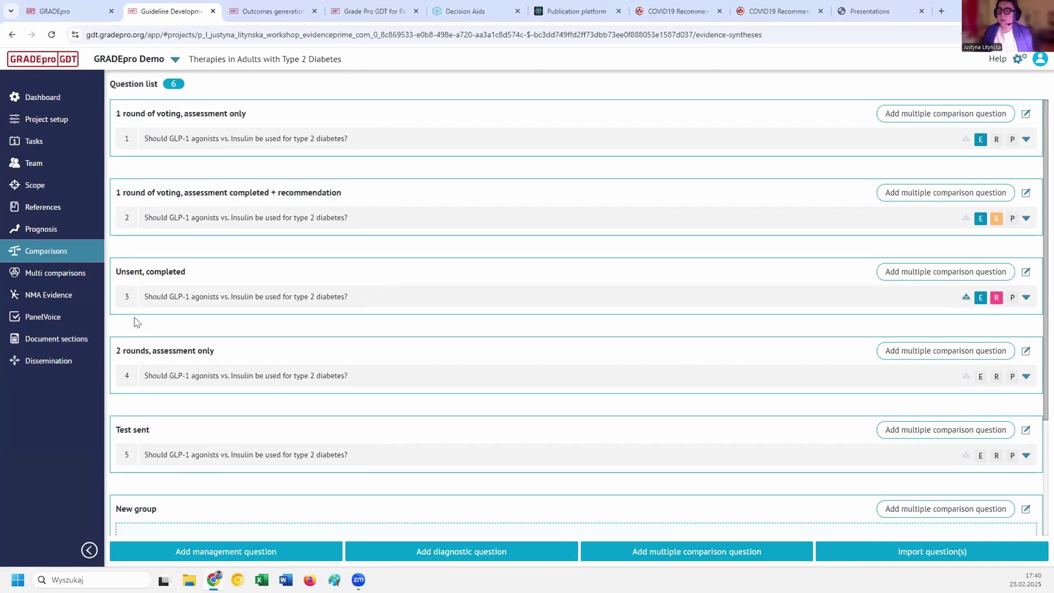
scroll(137, 322, "down", 3)
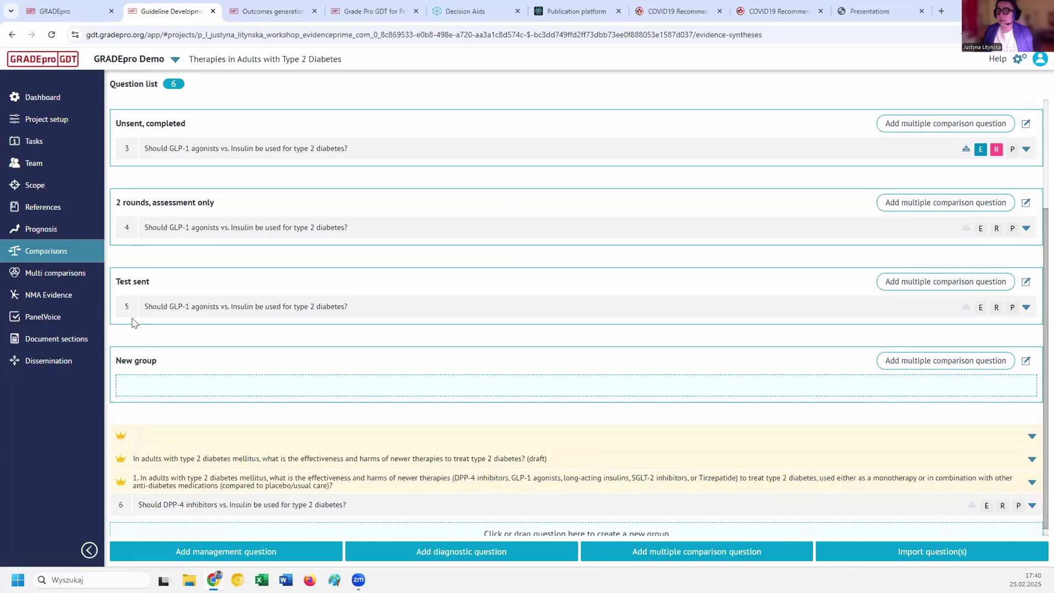
scroll(132, 322, "up", 3)
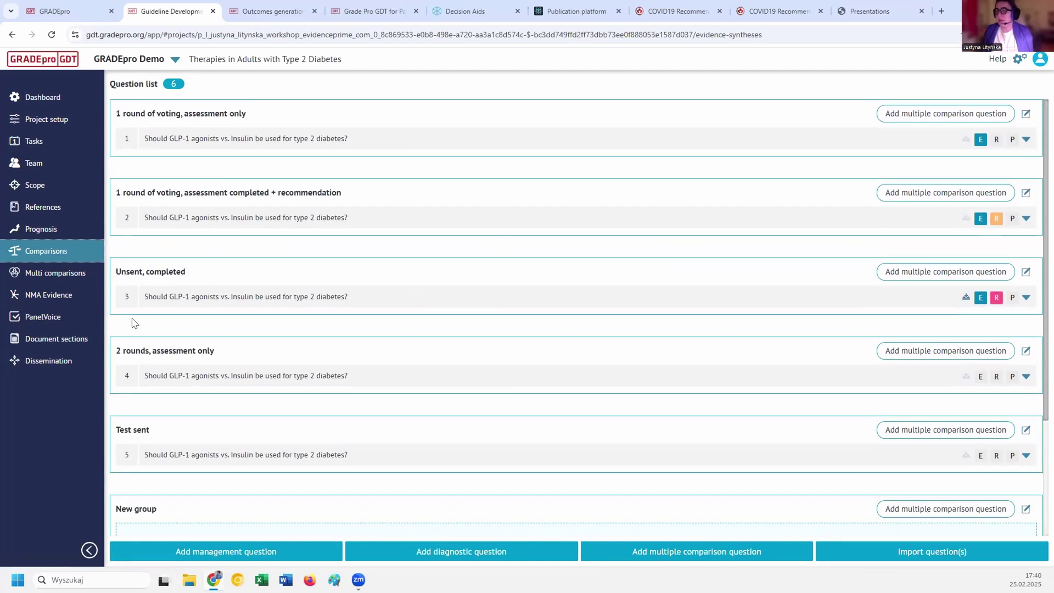
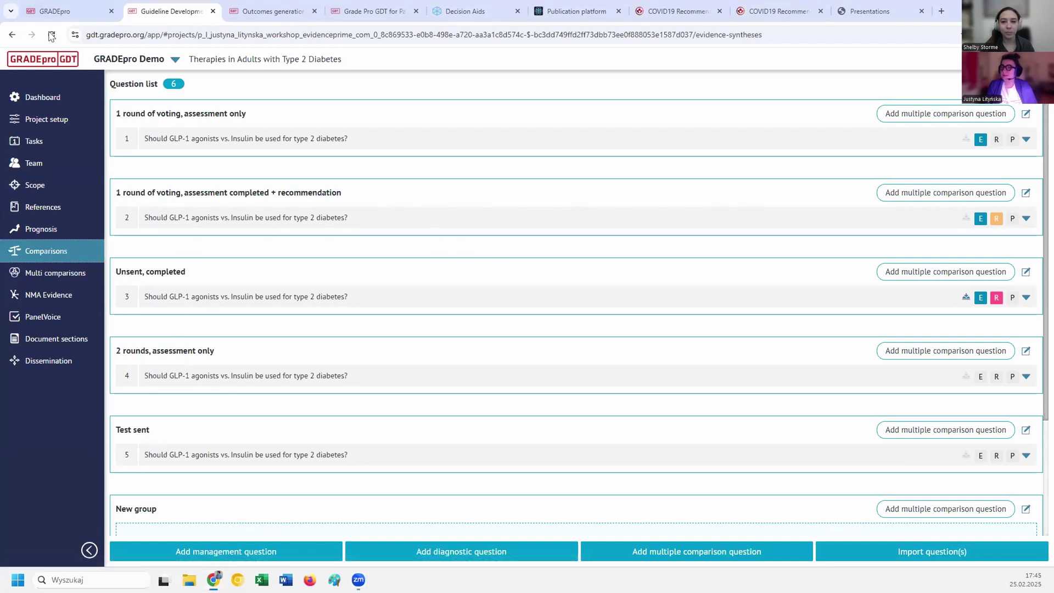
Go to the GRADEpro Demo projects list and reopen the comparisons of Therapies in Adults with Type 2 Diabetes.
left_click(42, 59)
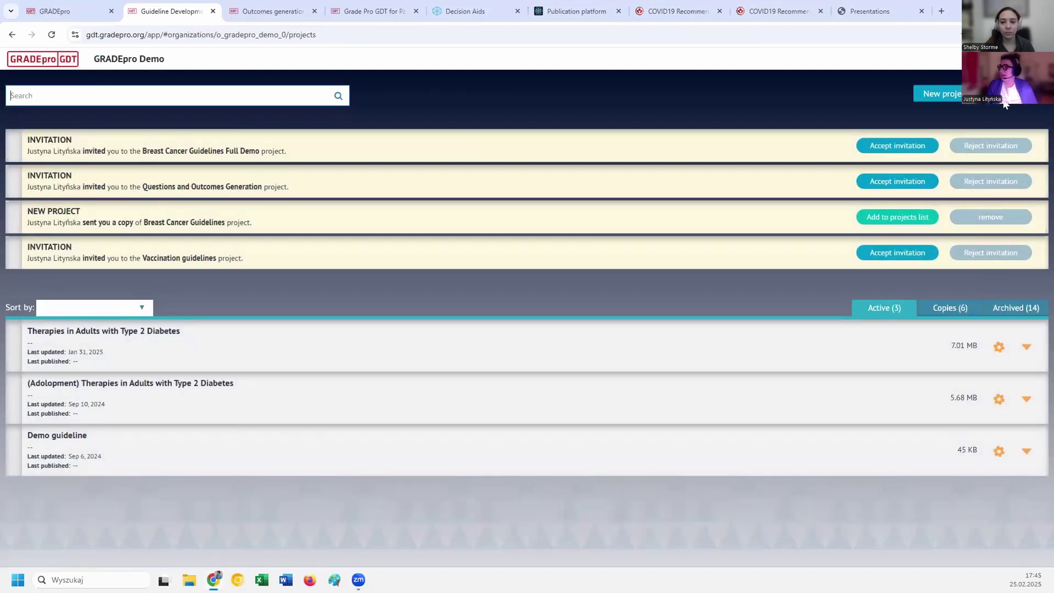
left_click(145, 338)
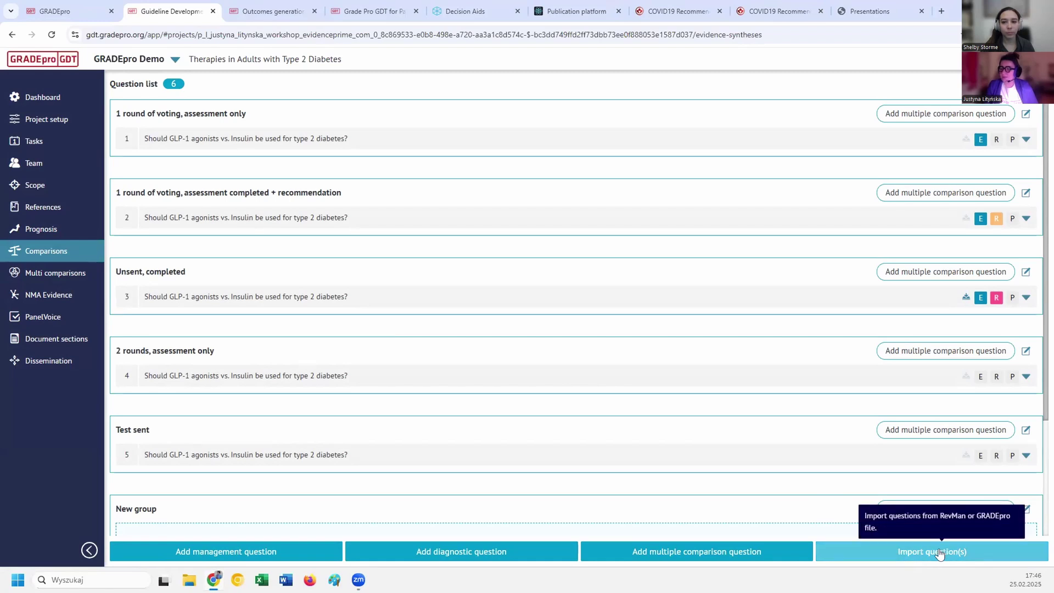
scroll(230, 397, "down", 1)
scroll(225, 393, "up", 1)
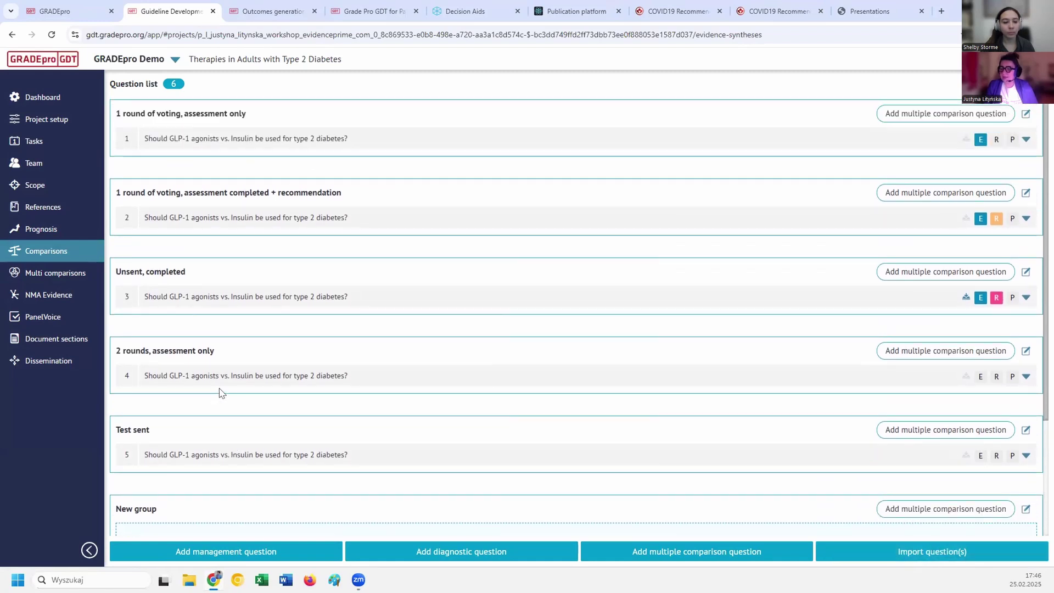
Open the evidence table of the "Unsent, completed" question and load CD014539-export-package (2.1).zip for importing outcomes.
left_click(203, 298)
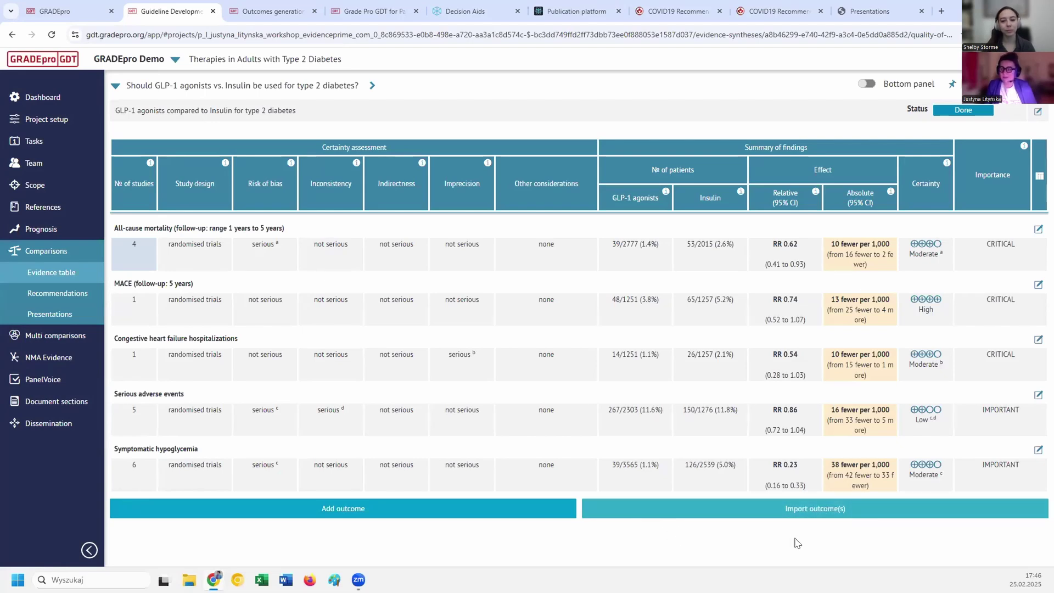
left_click(872, 517)
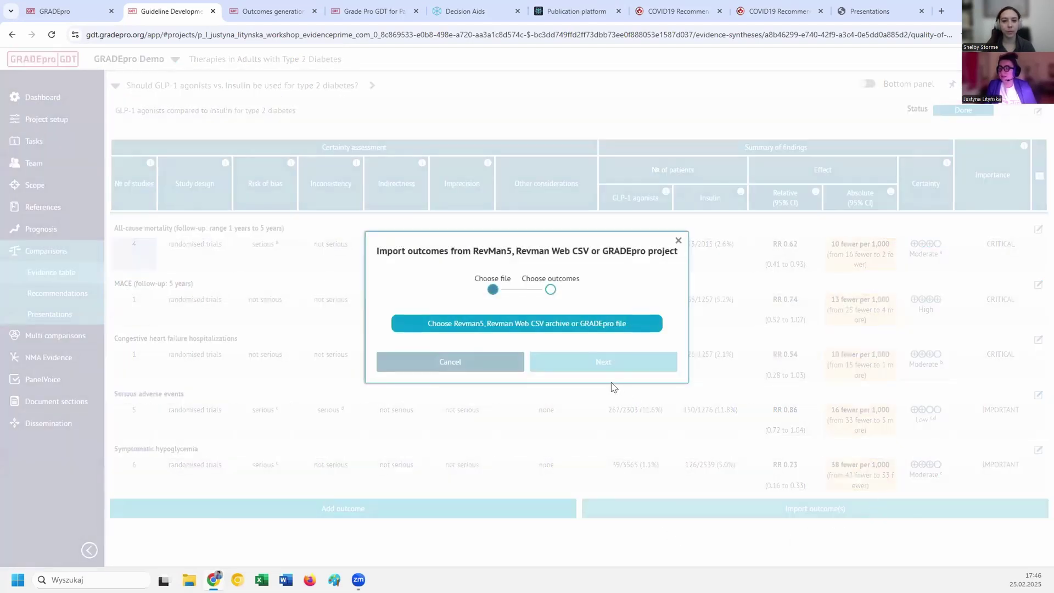
left_click(556, 323)
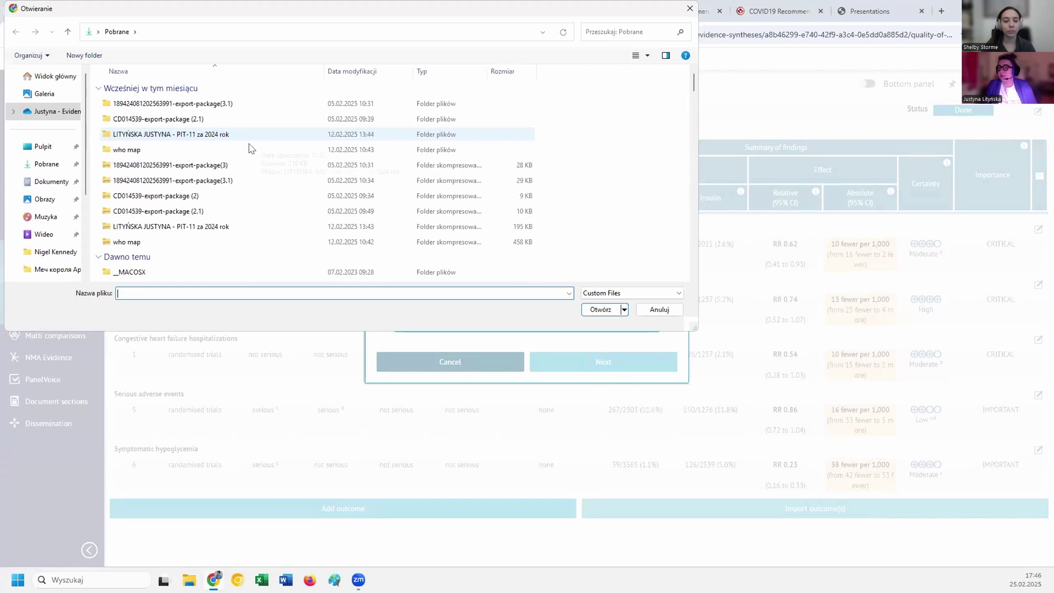
double_click(206, 211)
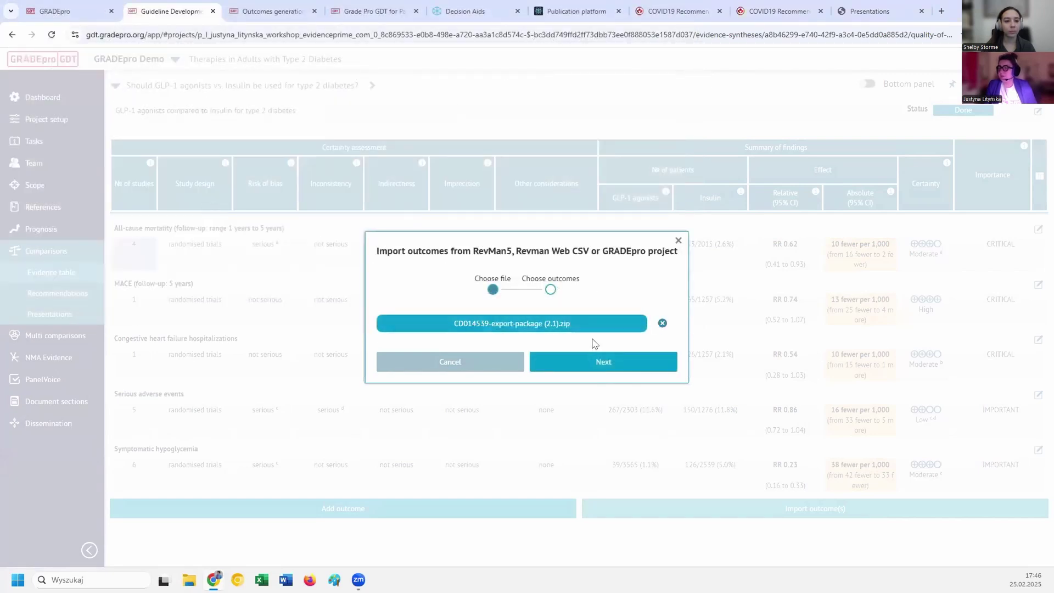
left_click(593, 360)
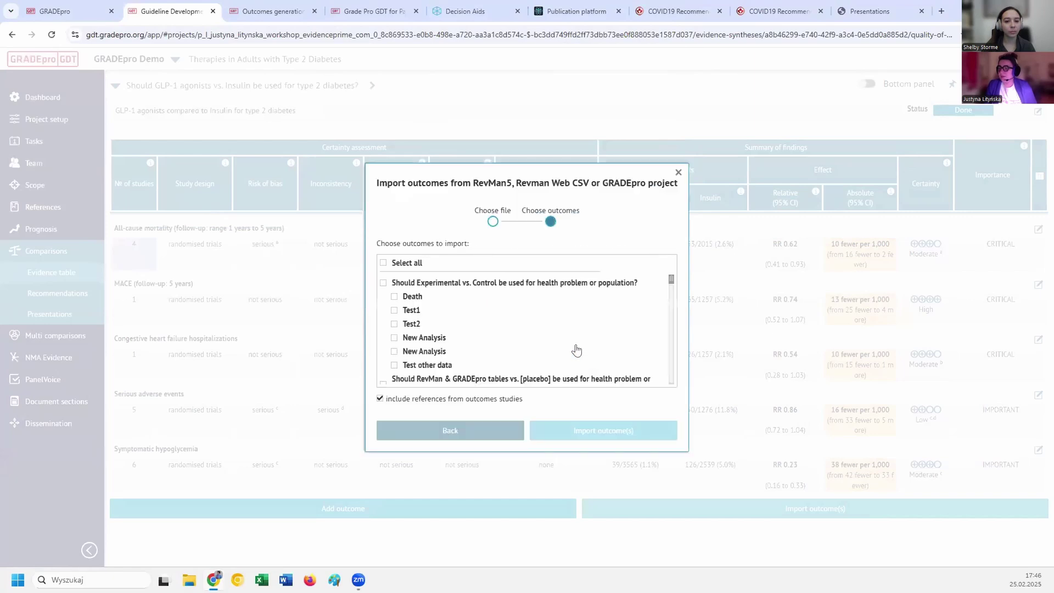
Browse the outcomes offered for import from the package, mark one of them, and cancel the import.
scroll(450, 293, "down", 3)
scroll(449, 291, "up", 3)
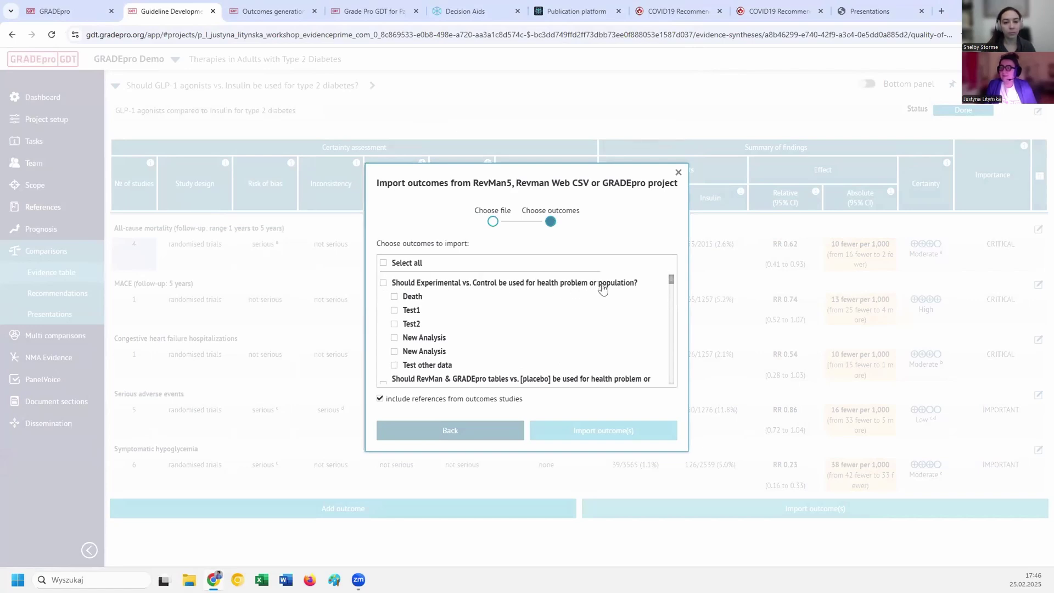
scroll(588, 308, "down", 3)
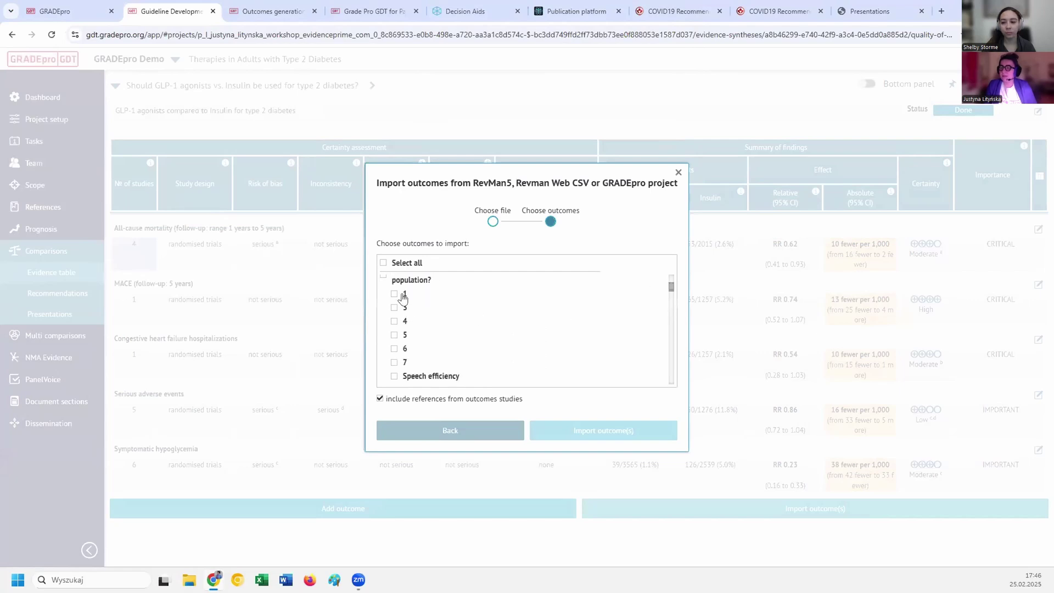
scroll(396, 351, "down", 2)
left_click(394, 323)
scroll(502, 341, "down", 4)
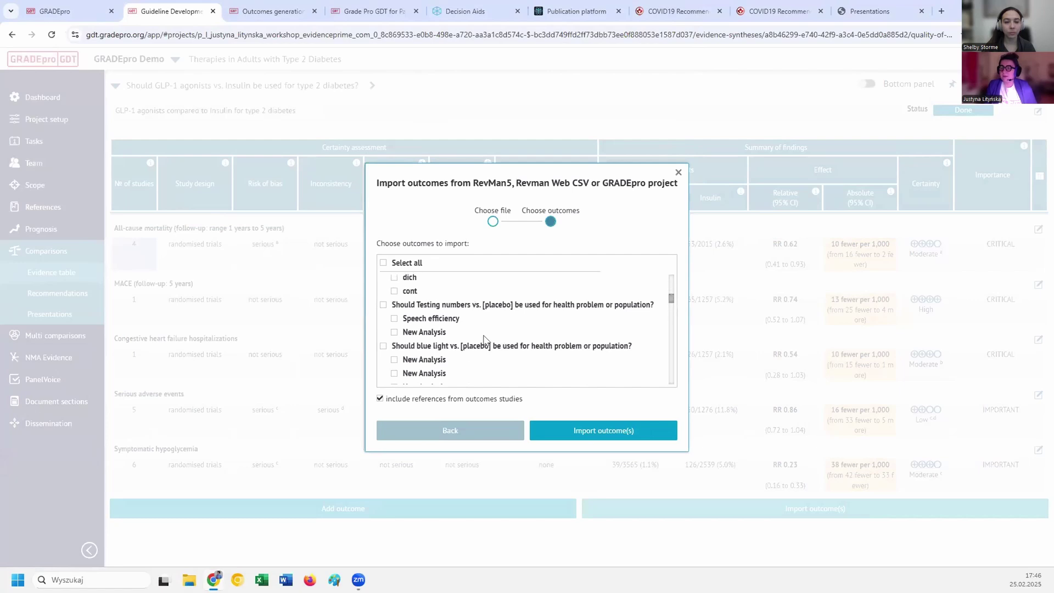
scroll(452, 326, "up", 5)
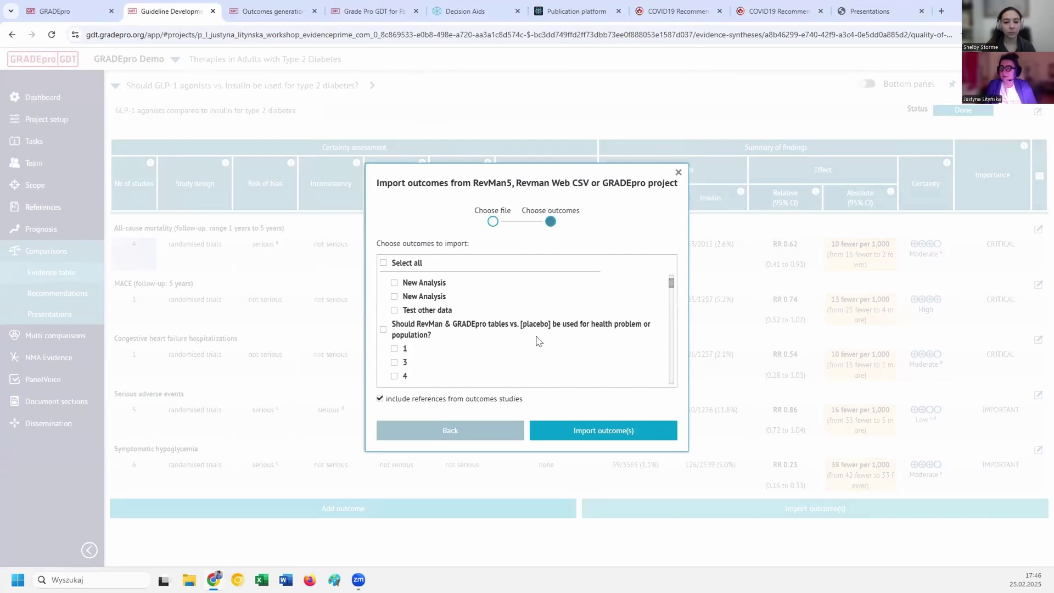
left_click(490, 437)
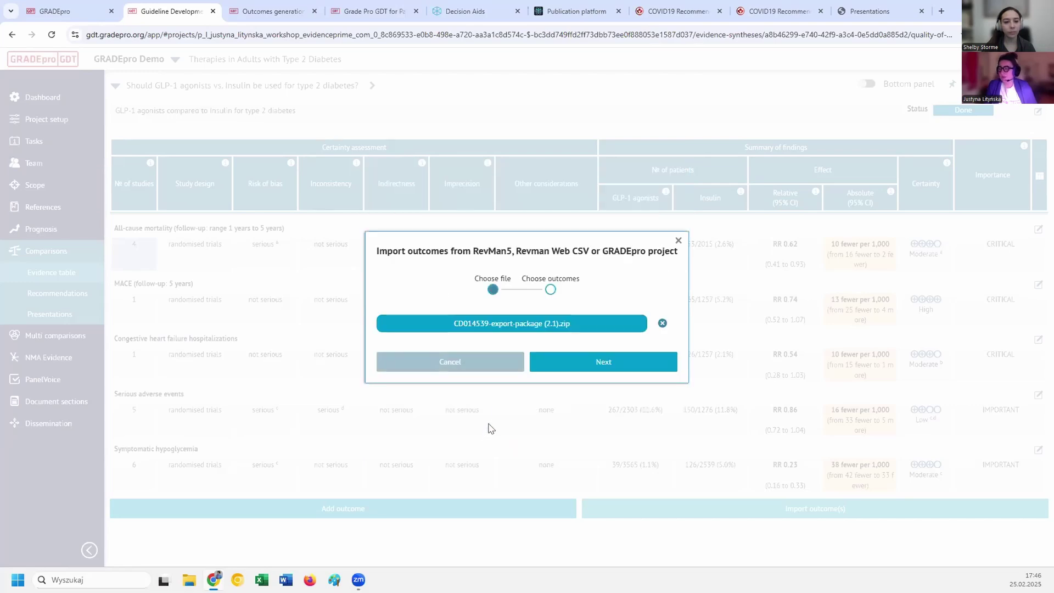
left_click(480, 372)
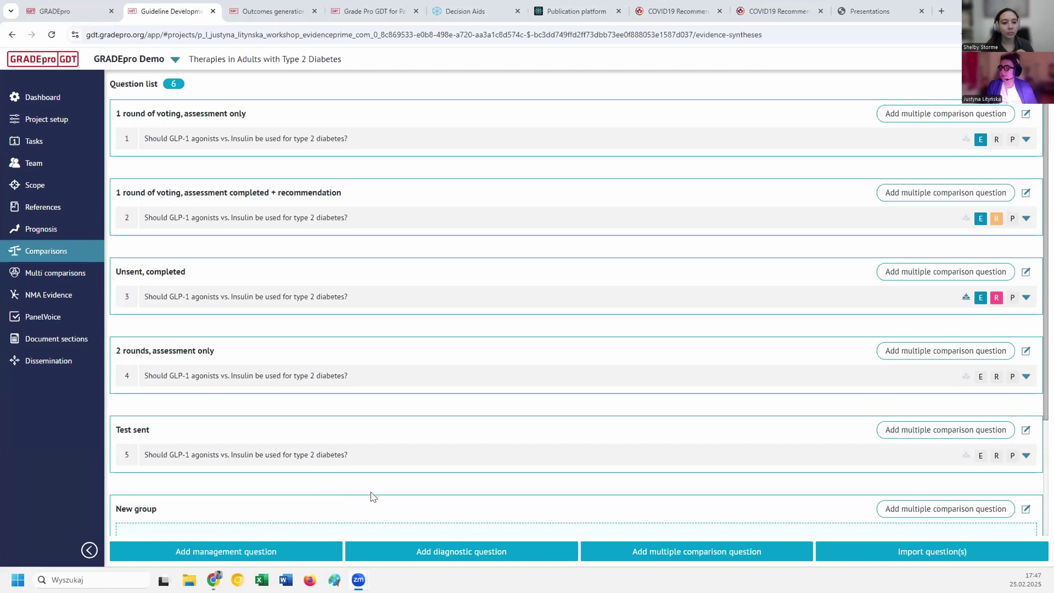
Check the rest of the diabetes project's question list and switch to the Demo guideline project.
scroll(358, 502, "down", 3)
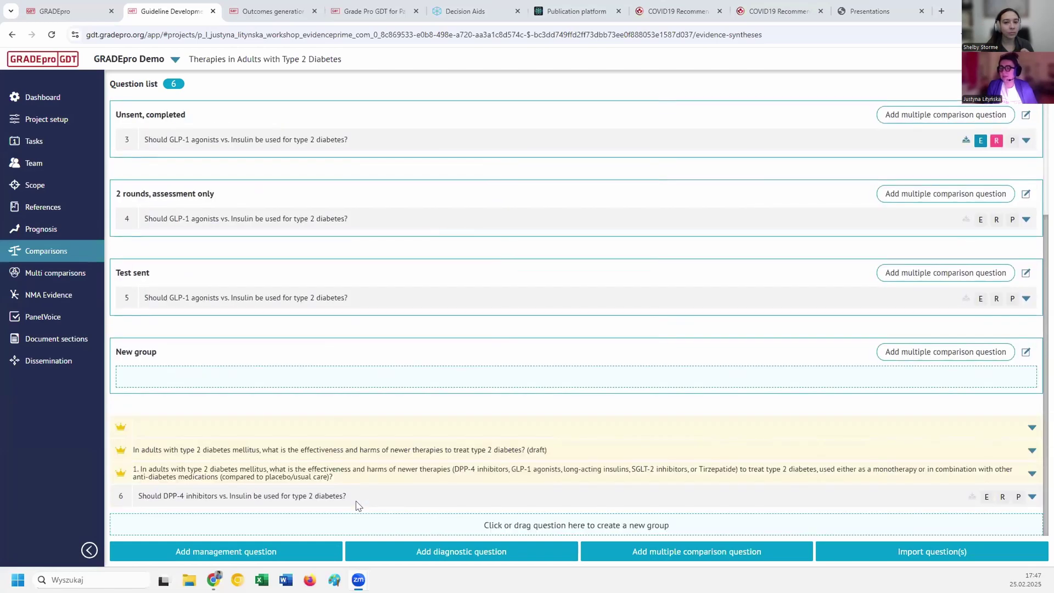
left_click(225, 58)
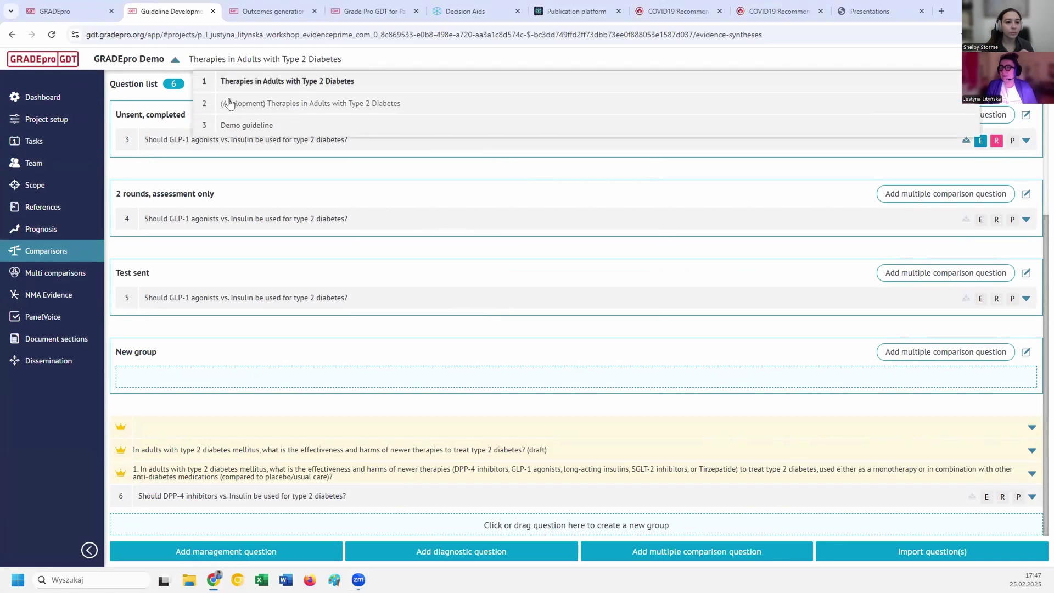
left_click(260, 125)
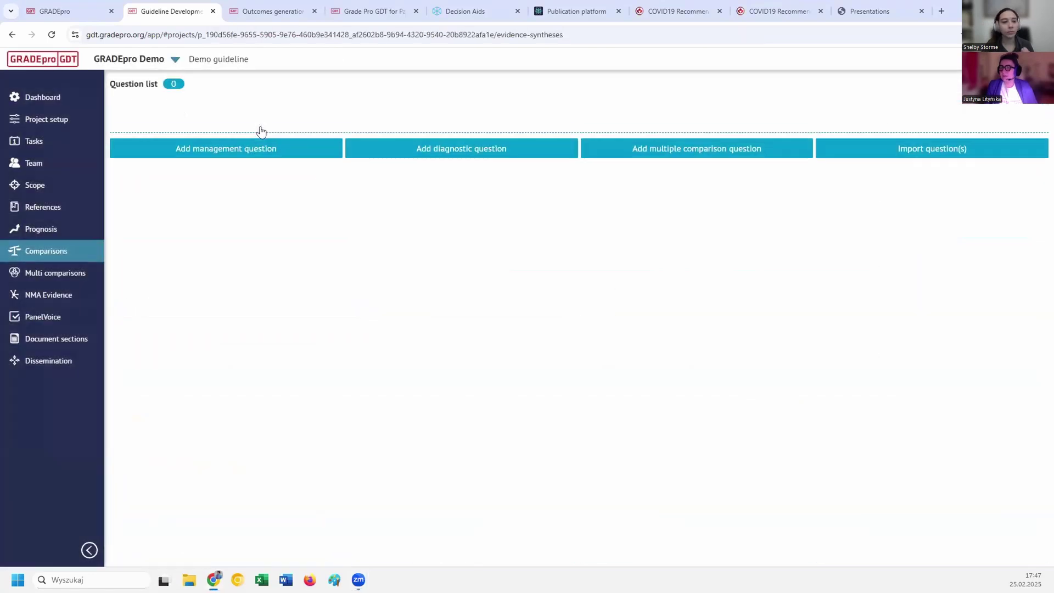
Add a diagnostic question to the Demo guideline, save it with its placeholder wording, and open its evidence table.
left_click(475, 176)
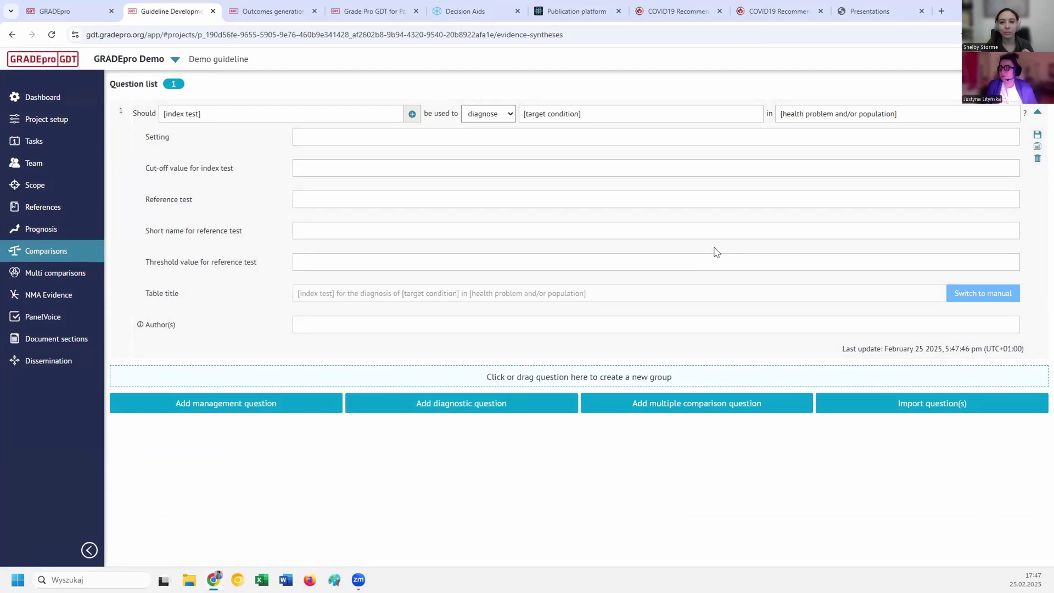
left_click(1036, 137)
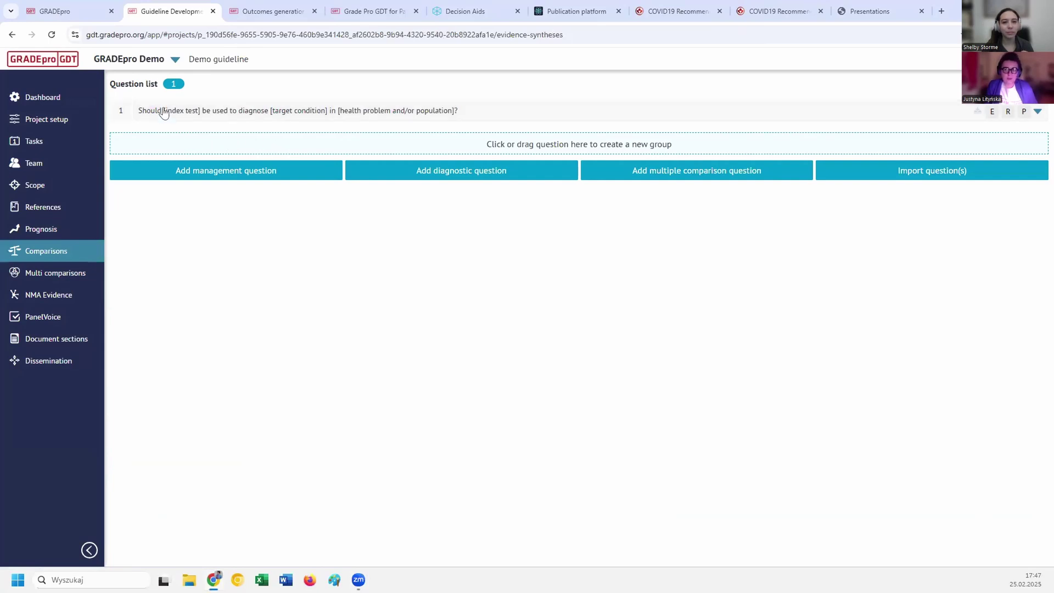
left_click(222, 112)
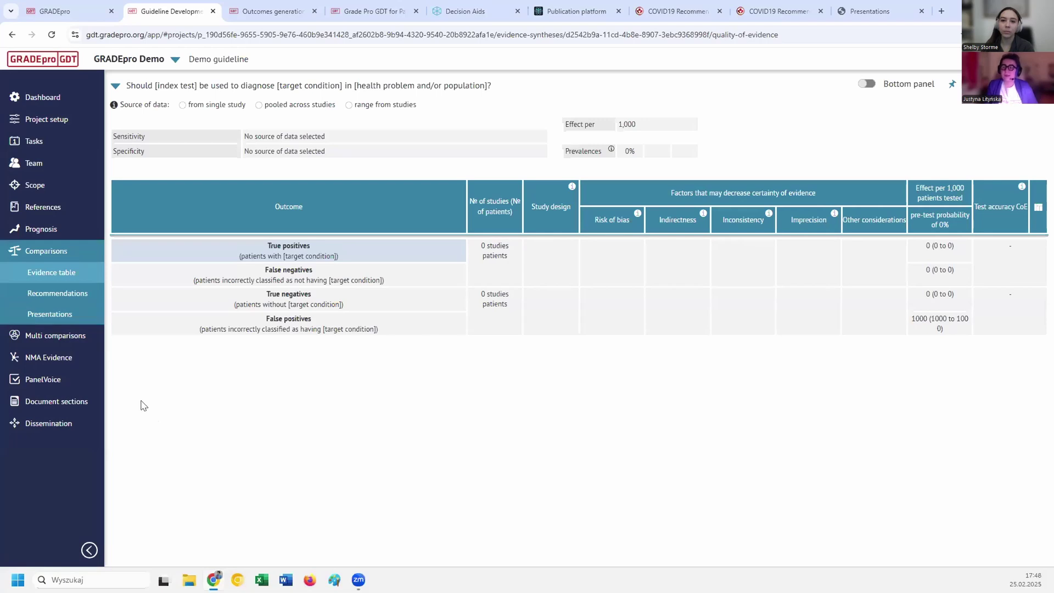
Open the diagnostic question's recommendations, keep the default Clinical recommendation - Population perspective template, and look over the assessment criteria.
left_click(45, 296)
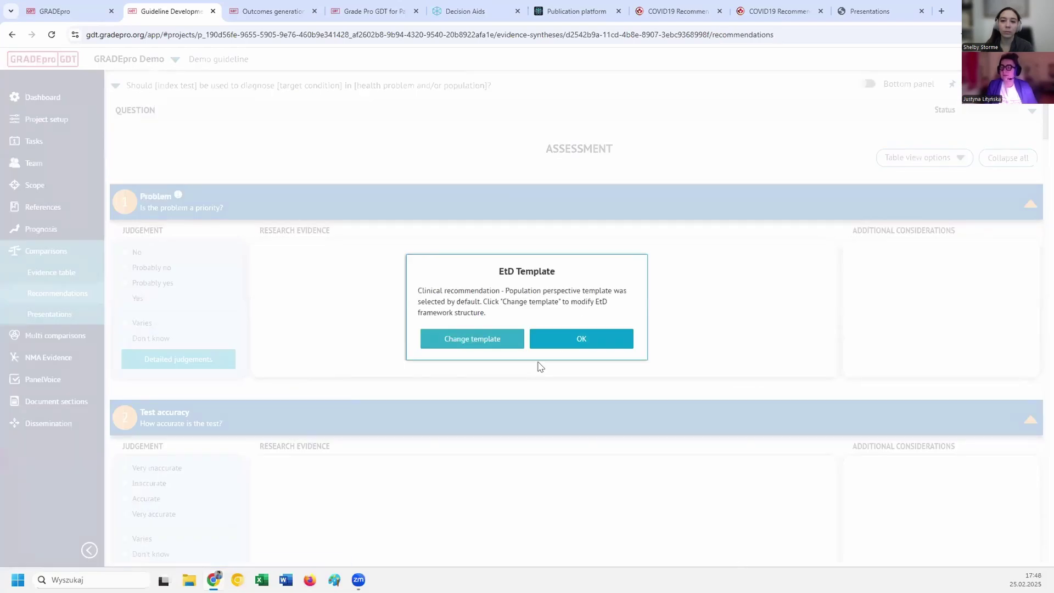
left_click(578, 344)
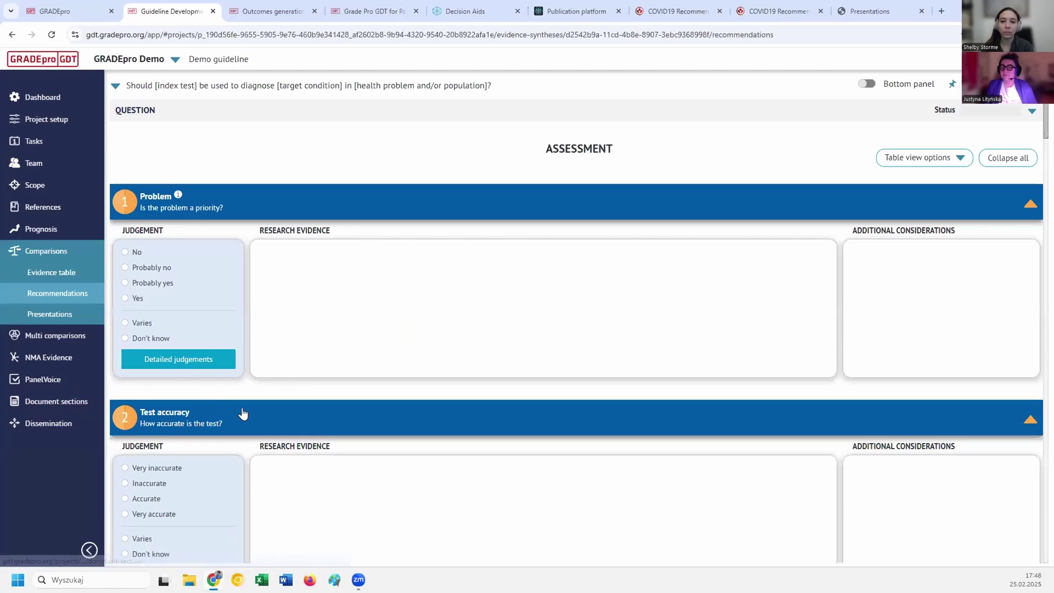
scroll(356, 376, "down", 3)
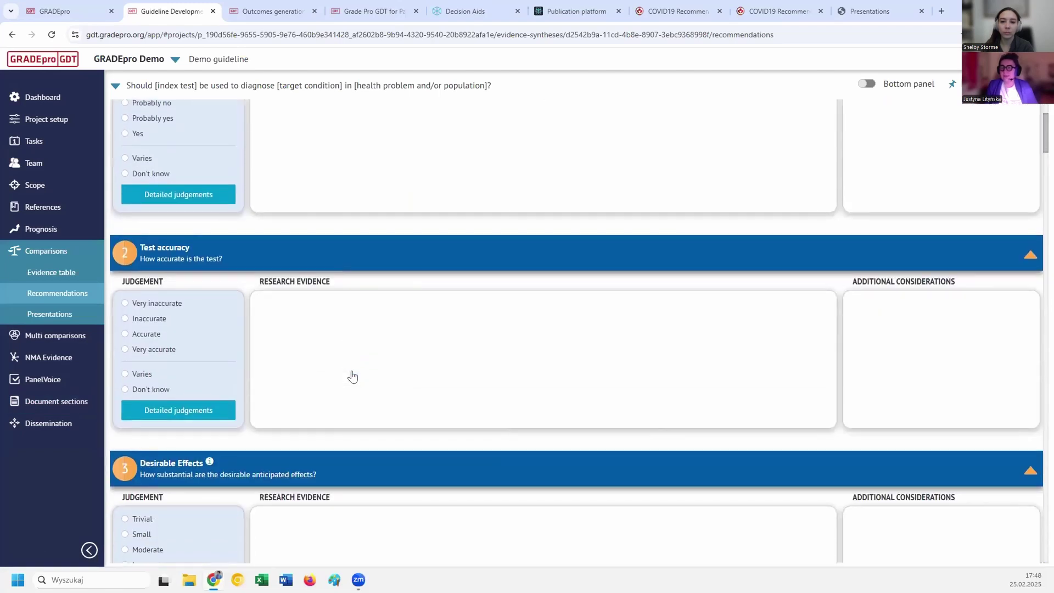
scroll(353, 369, "down", 1)
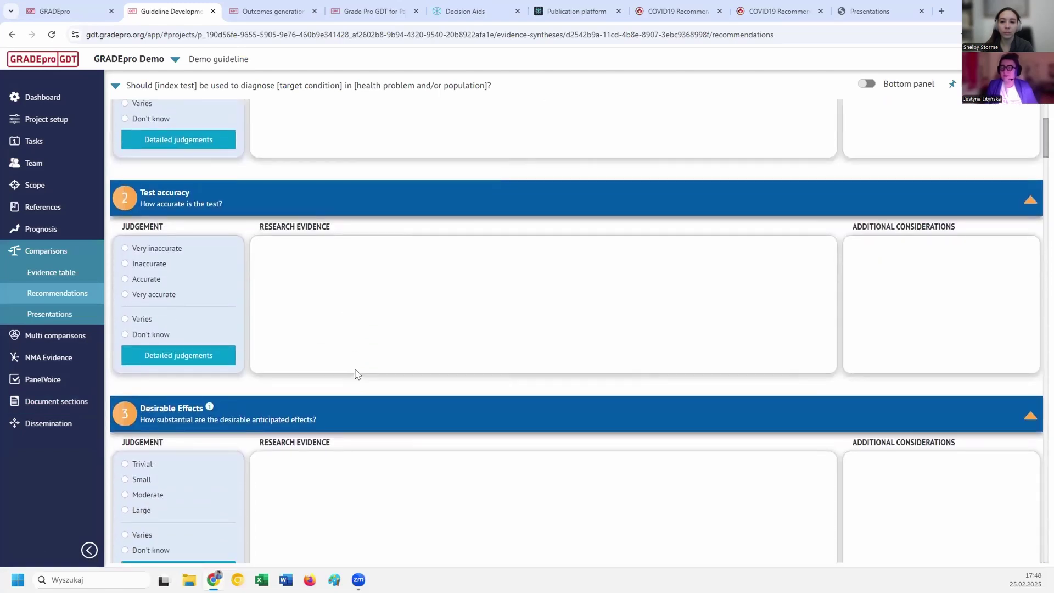
scroll(356, 373, "up", 1)
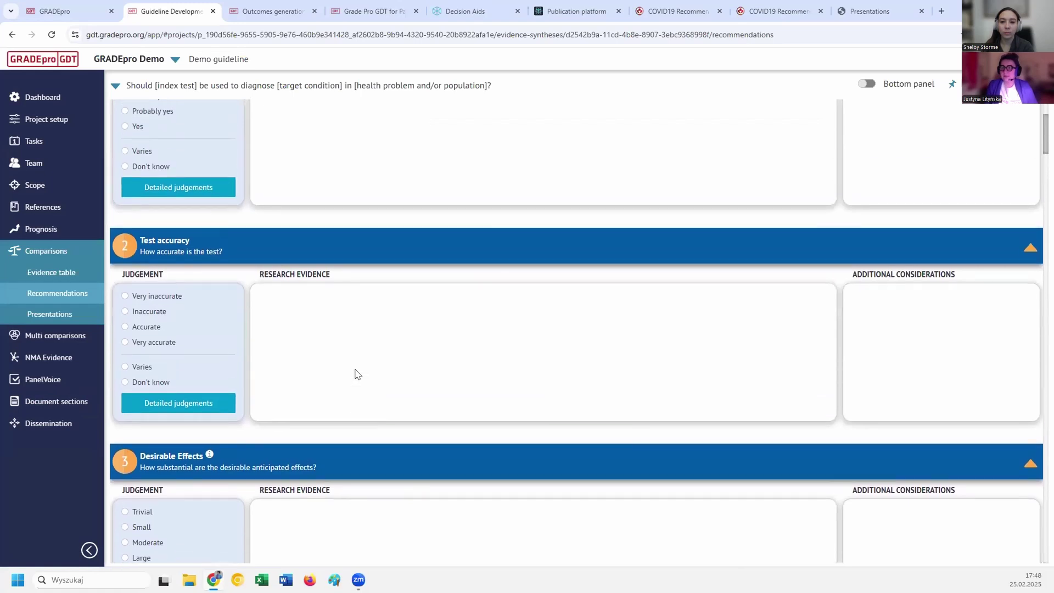
scroll(390, 359, "down", 11)
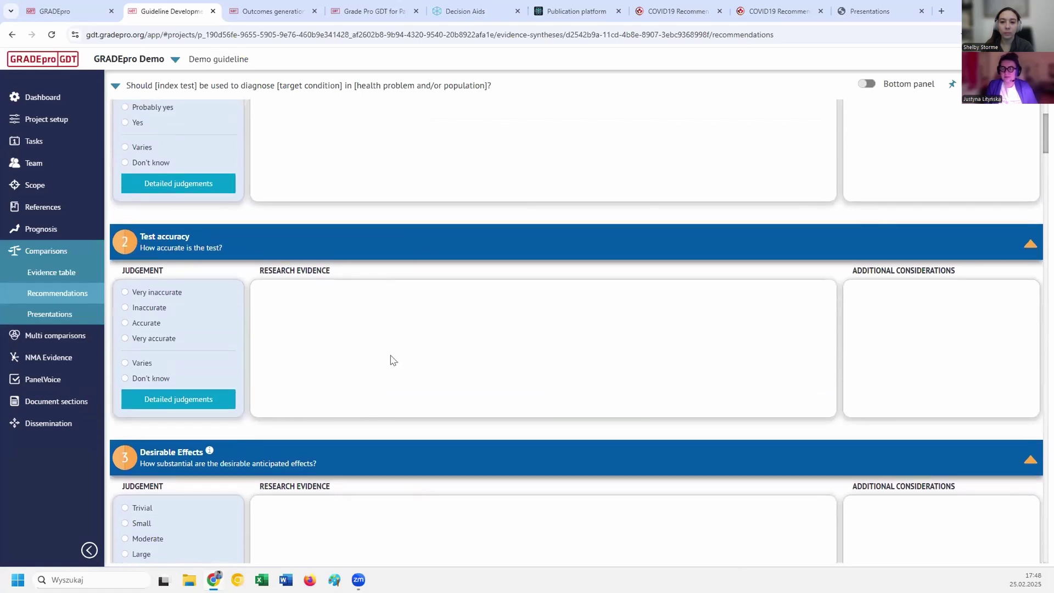